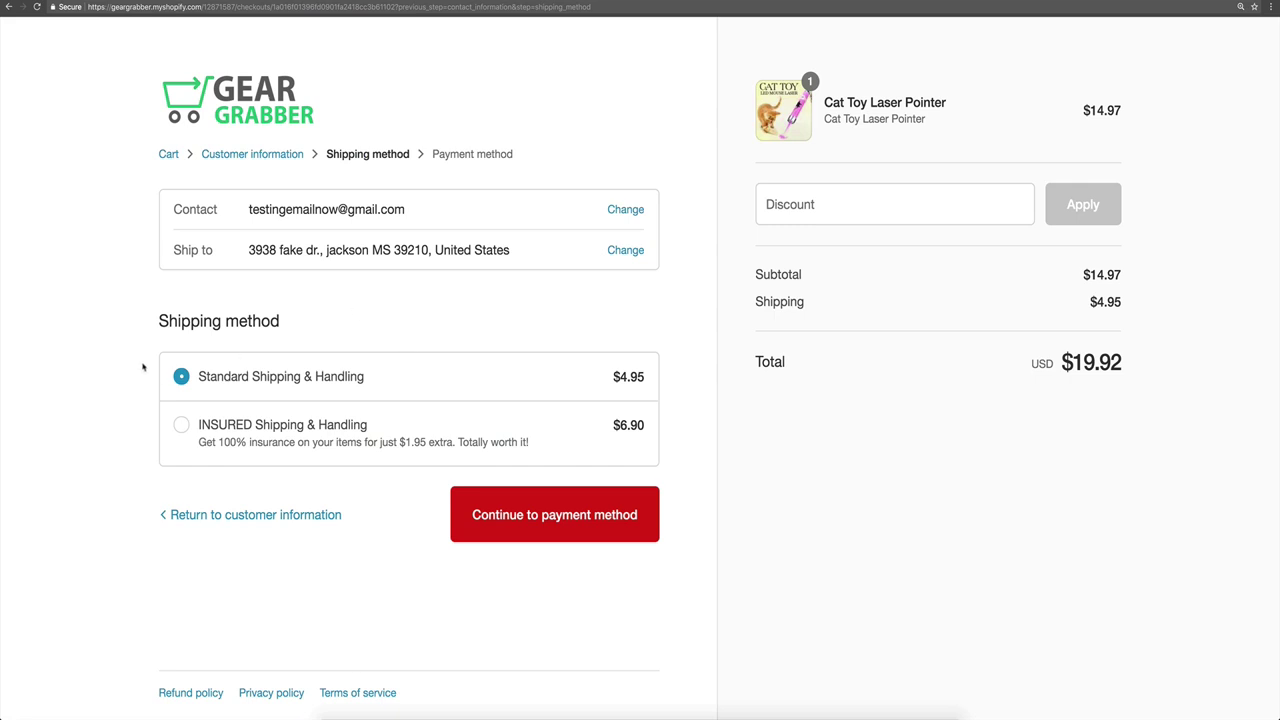
Examine the Cat Toy Laser Pointer's name and price and the Standard Shipping & Handling cost at checkout
{"action": "left_click_drag", "start_coordinate": [823, 120], "coordinate": [1137, 112]}
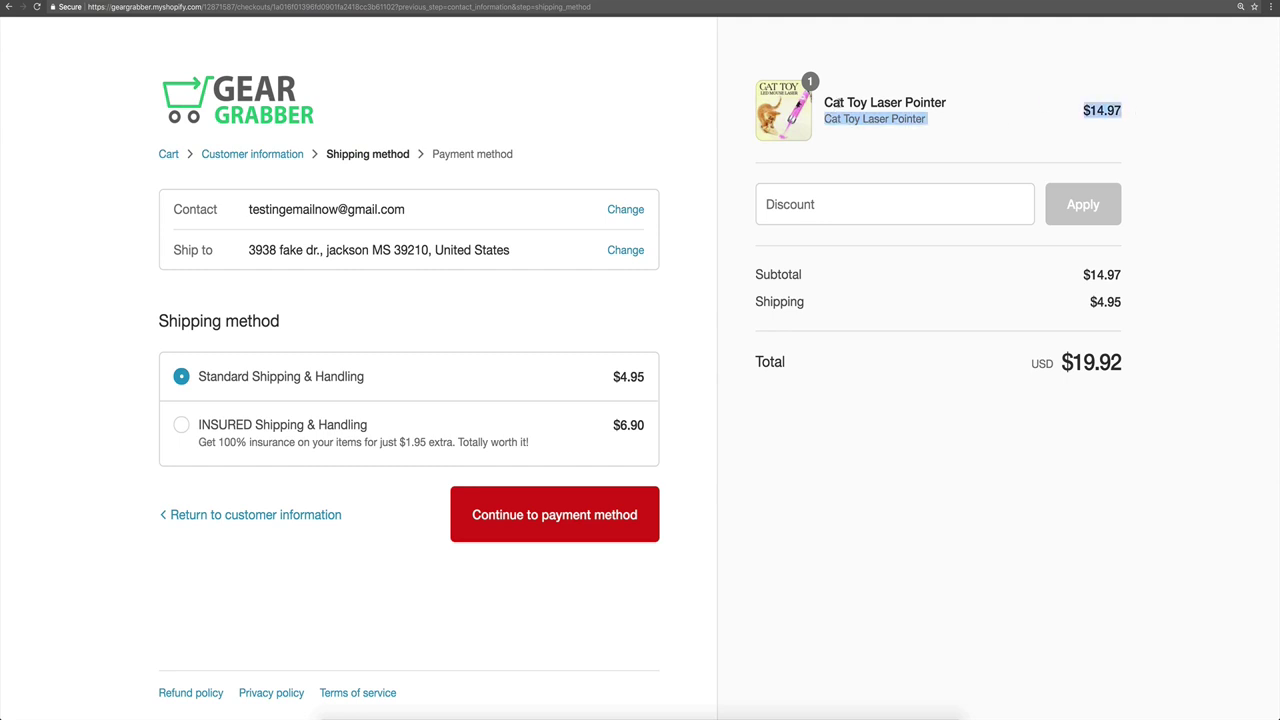
{"action": "left_click_drag", "start_coordinate": [838, 102], "coordinate": [949, 106]}
{"action": "left_click", "coordinate": [1030, 109]}
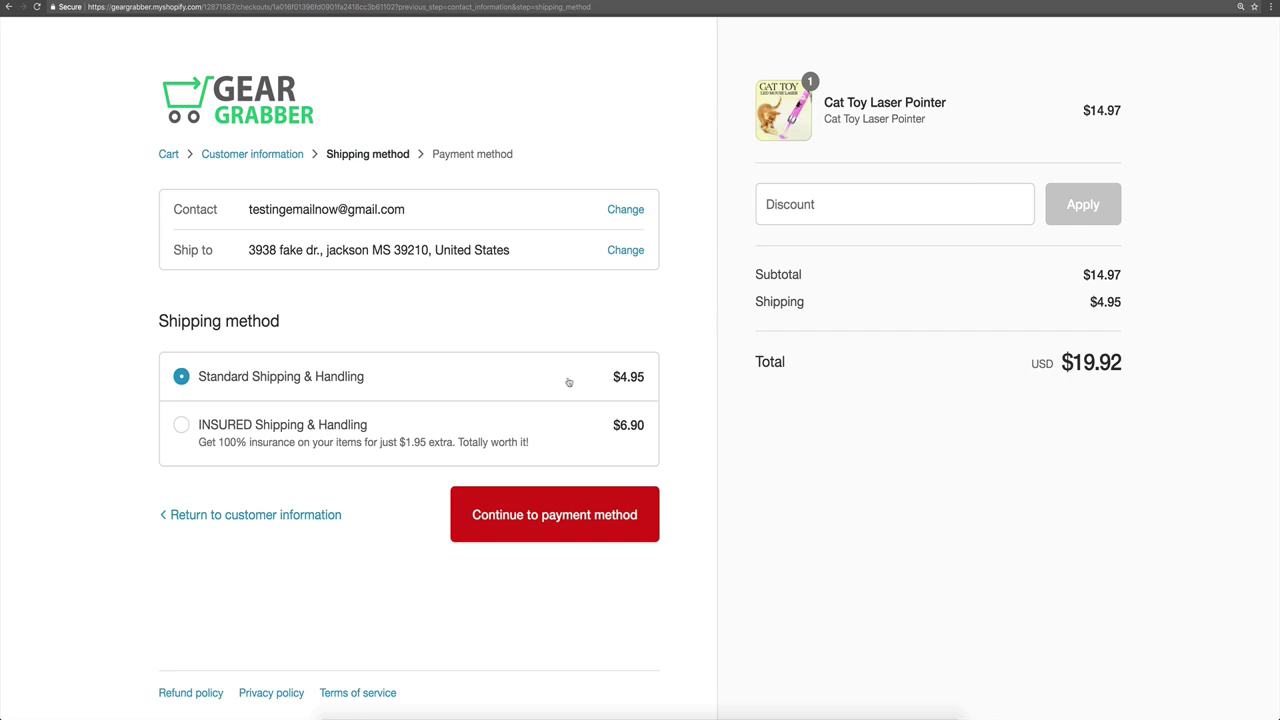
{"action": "left_click_drag", "start_coordinate": [612, 377], "coordinate": [656, 383]}
{"action": "left_click", "coordinate": [690, 391]}
Select INSURED Shipping & Handling as the shipping method and review its description and price
{"action": "left_click_drag", "start_coordinate": [197, 427], "coordinate": [398, 435]}
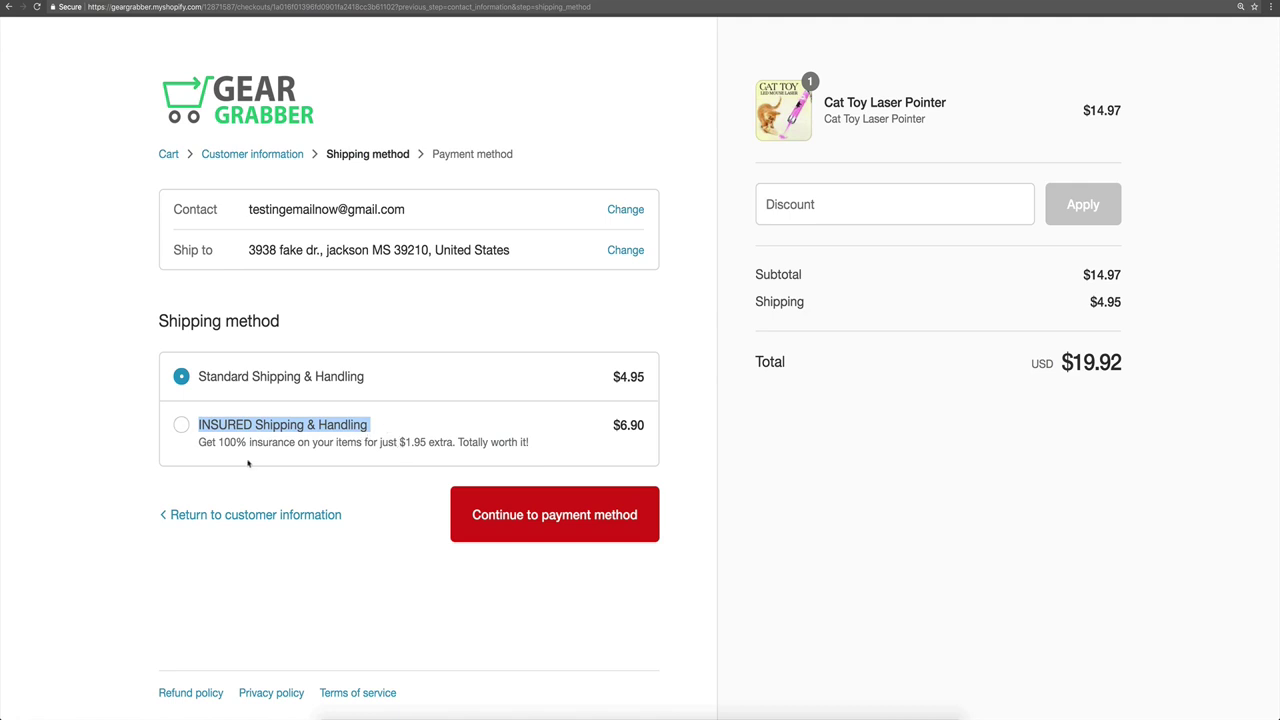
{"action": "left_click", "coordinate": [202, 445]}
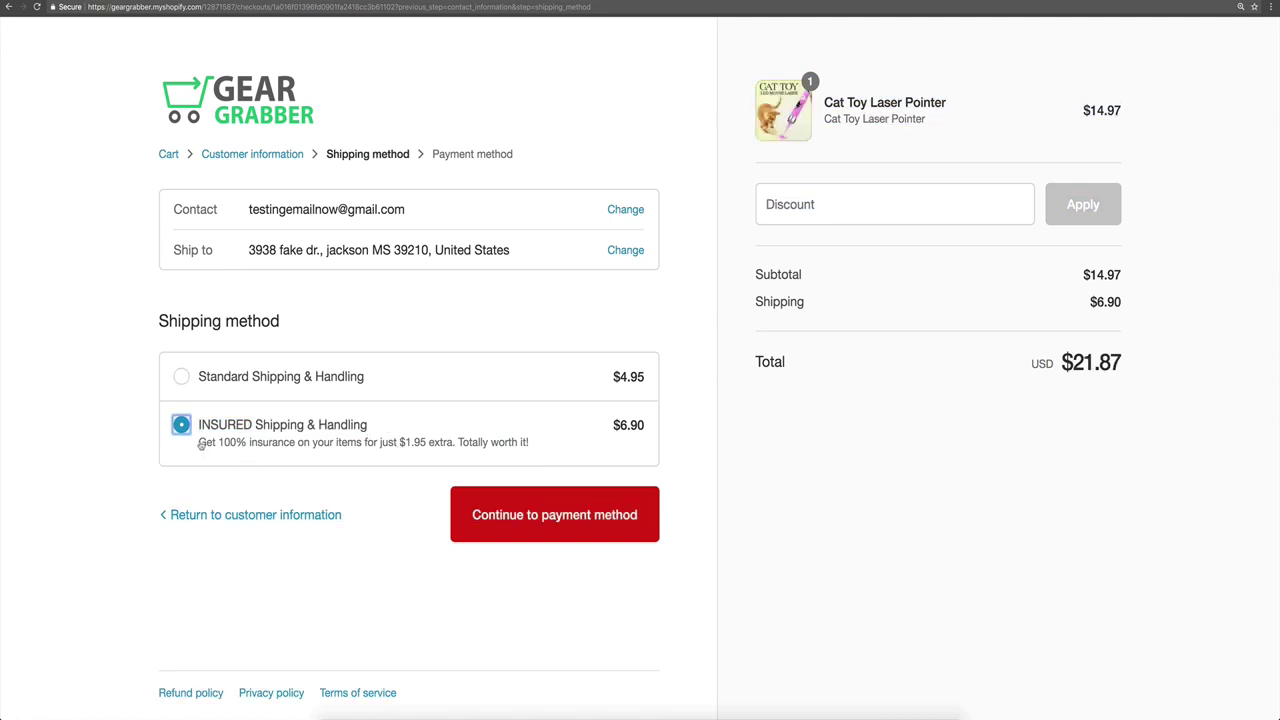
{"action": "left_click_drag", "start_coordinate": [206, 450], "coordinate": [538, 445]}
{"action": "left_click", "coordinate": [538, 445]}
{"action": "left_click", "coordinate": [700, 438]}
{"action": "left_click_drag", "start_coordinate": [411, 443], "coordinate": [529, 443]}
{"action": "left_click_drag", "start_coordinate": [648, 427], "coordinate": [197, 430]}
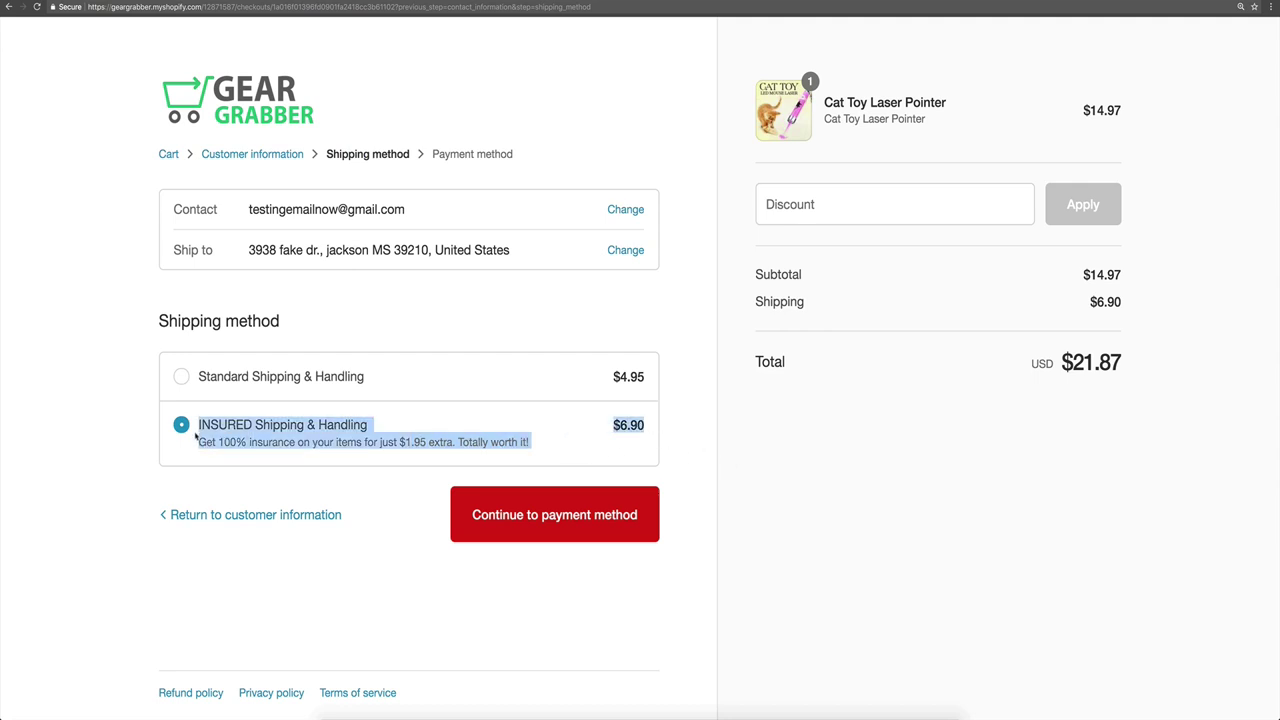
{"action": "left_click", "coordinate": [145, 428]}
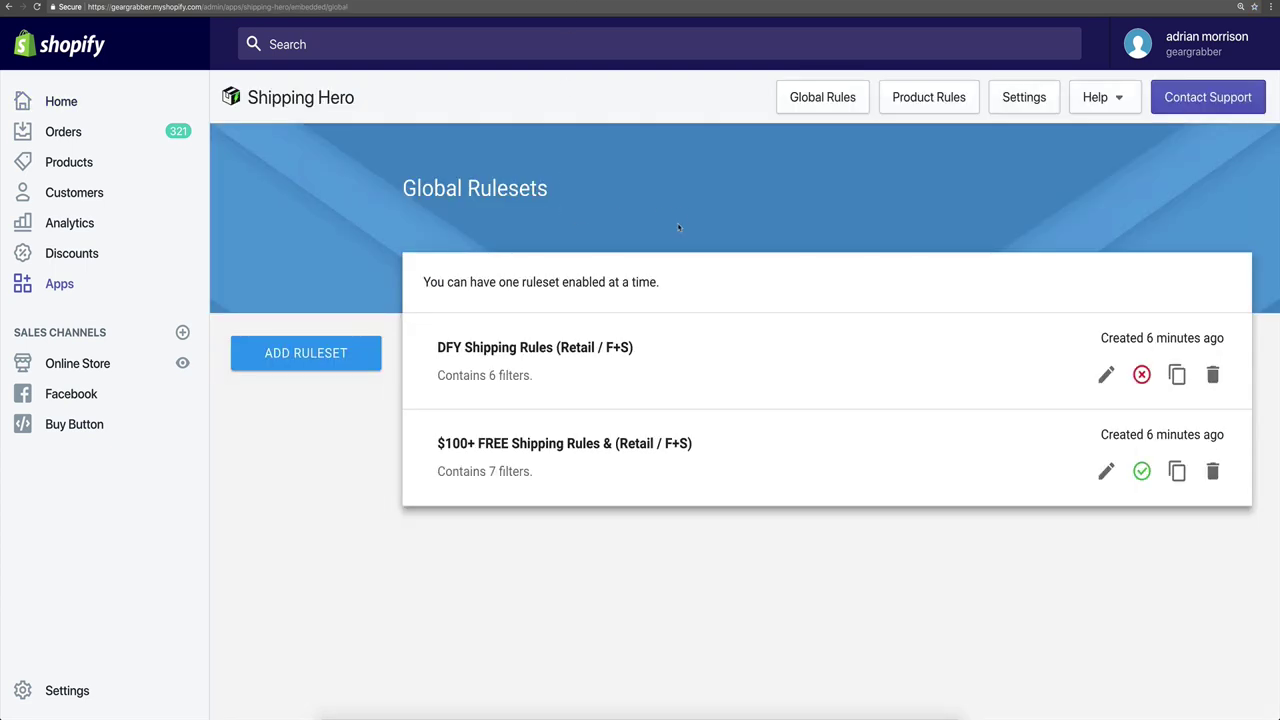
Open the Shipping Hero settings in the Shopify admin and compare the Default Shipping Carrier Name with the standard option at checkout
{"action": "left_click", "coordinate": [1040, 97]}
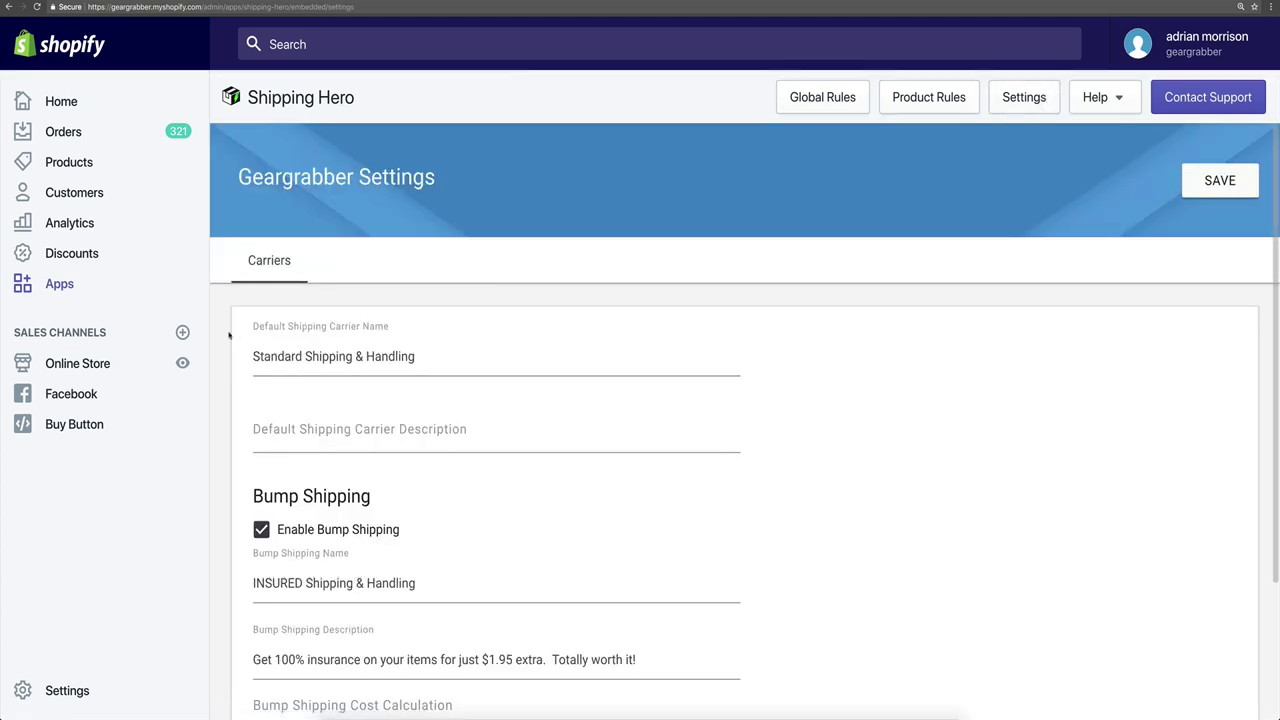
{"action": "left_click_drag", "start_coordinate": [446, 357], "coordinate": [236, 357]}
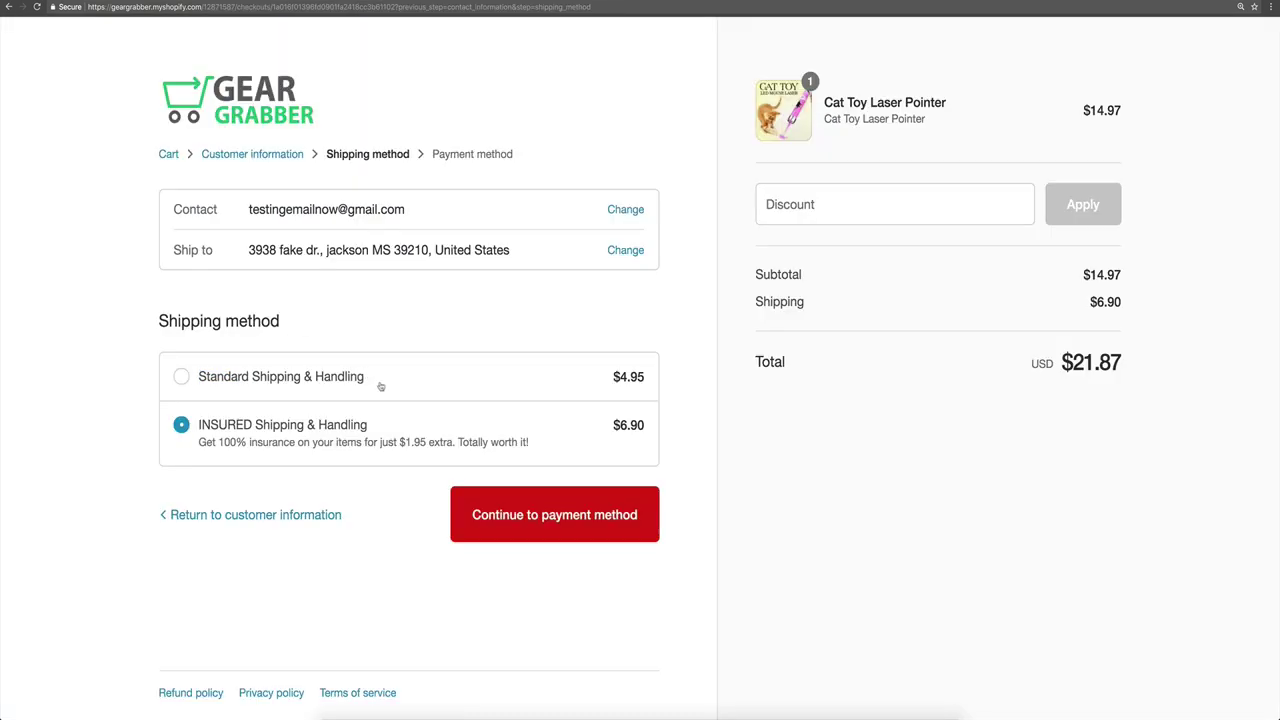
{"action": "left_click_drag", "start_coordinate": [368, 379], "coordinate": [185, 381]}
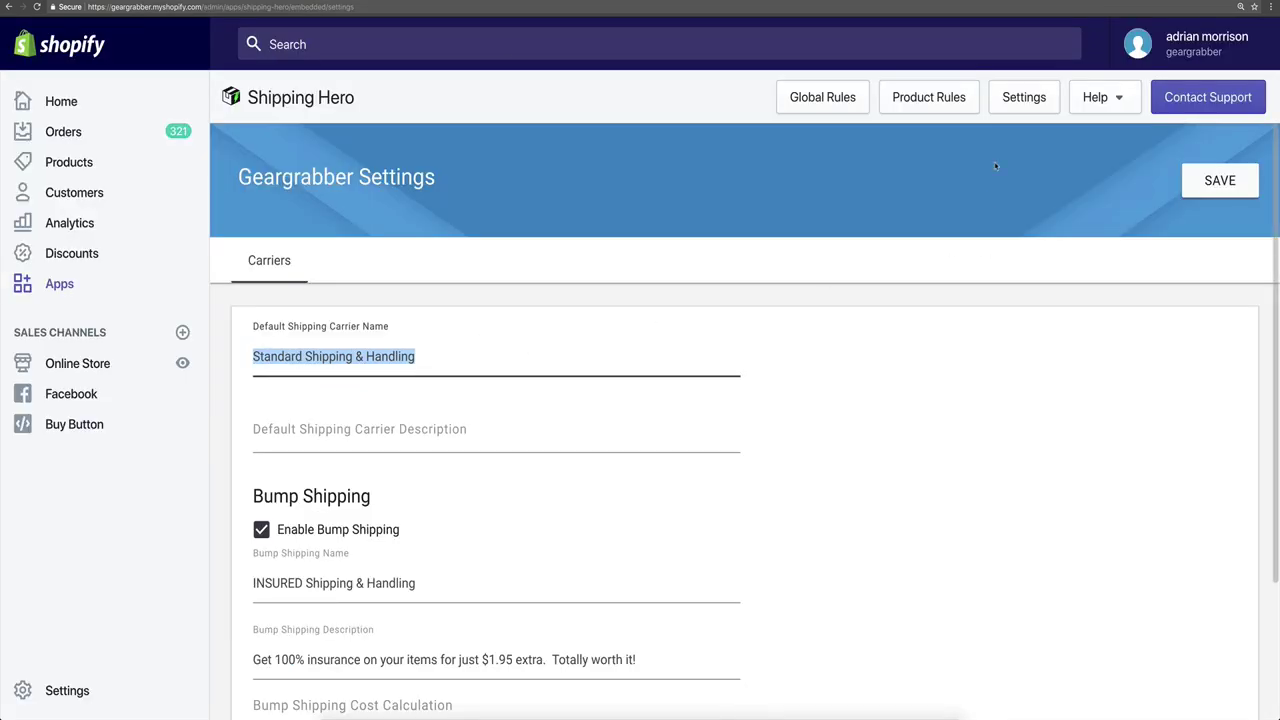
{"action": "left_click", "coordinate": [995, 166]}
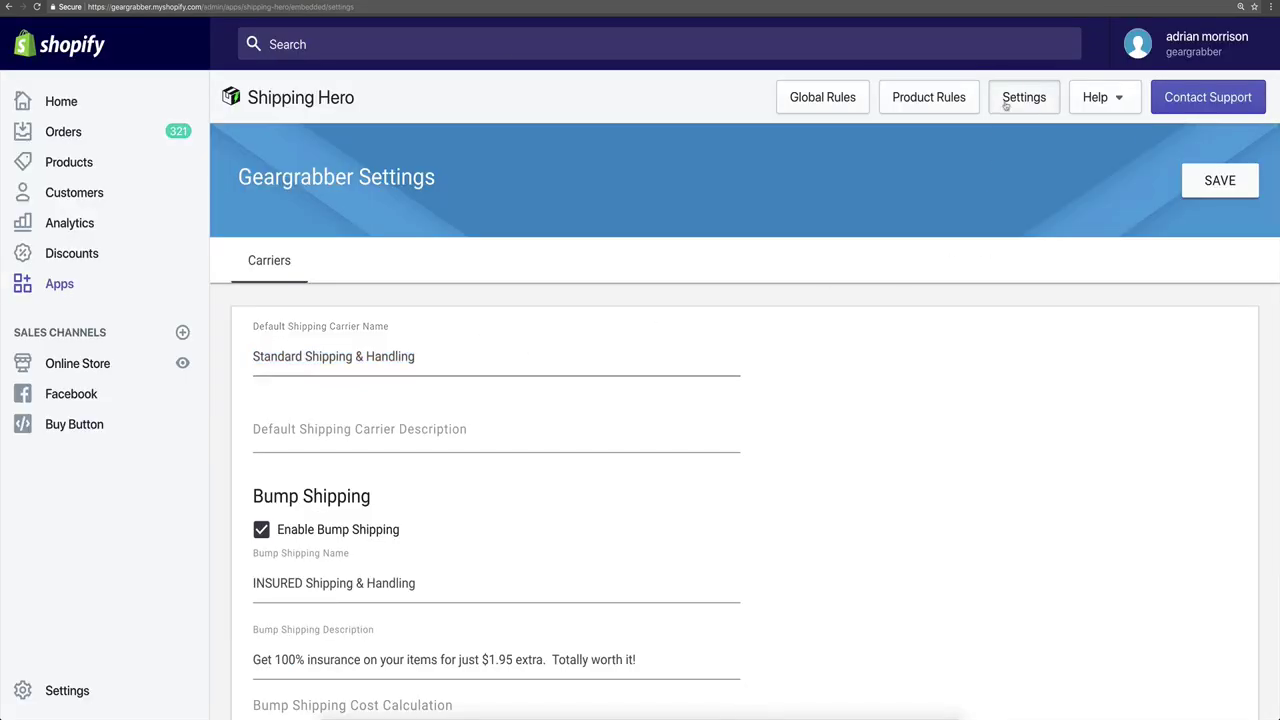
{"action": "left_click", "coordinate": [263, 357]}
{"action": "triple_click", "coordinate": [263, 357]}
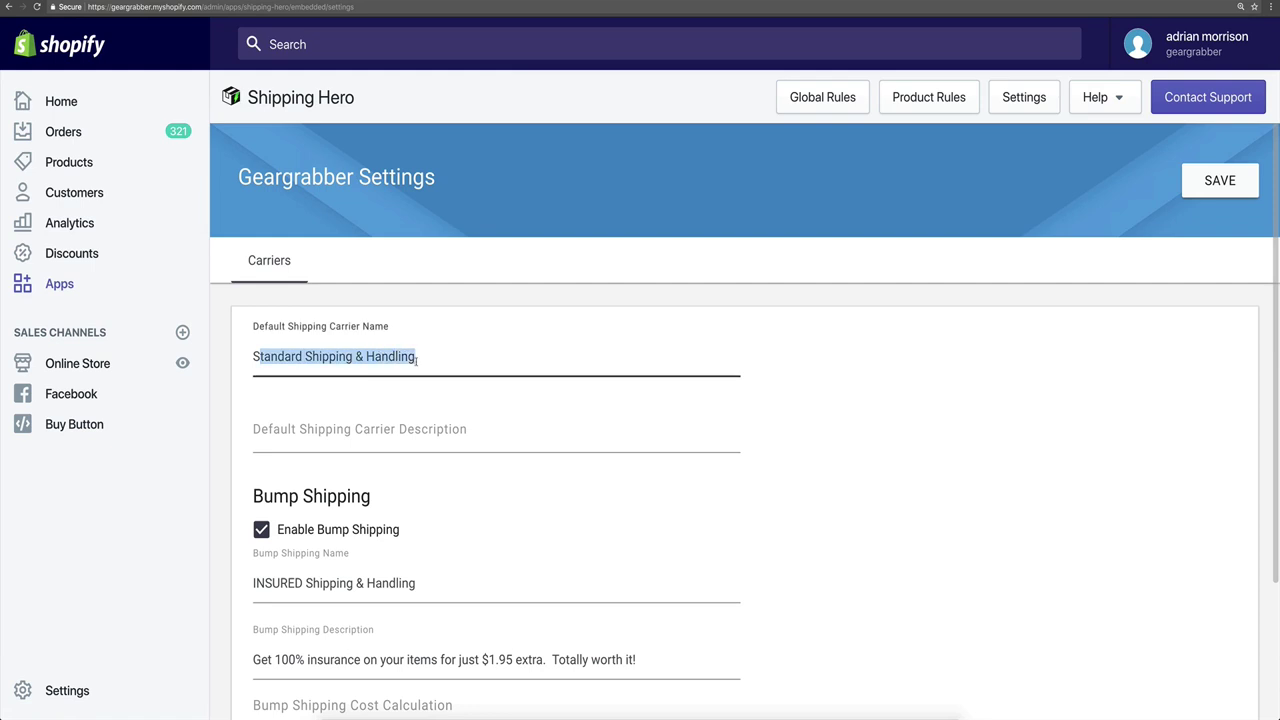
{"action": "left_click_drag", "start_coordinate": [418, 358], "coordinate": [253, 357]}
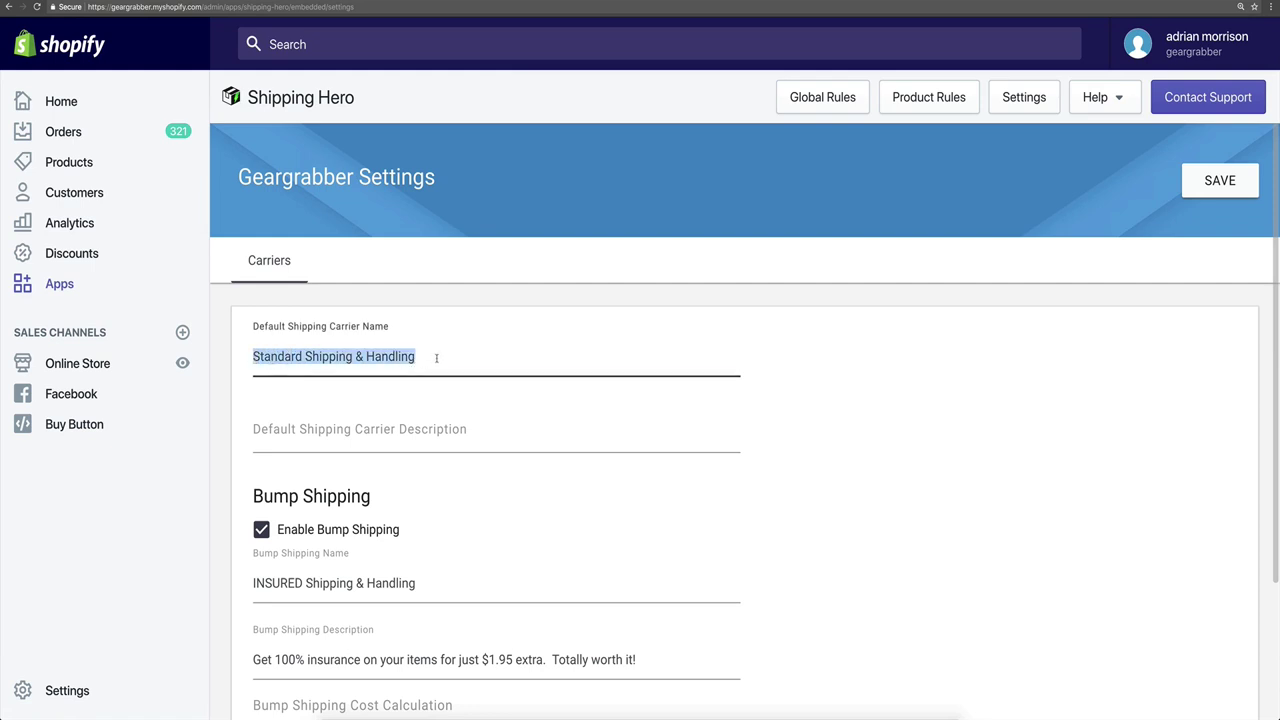
{"action": "left_click", "coordinate": [232, 435]}
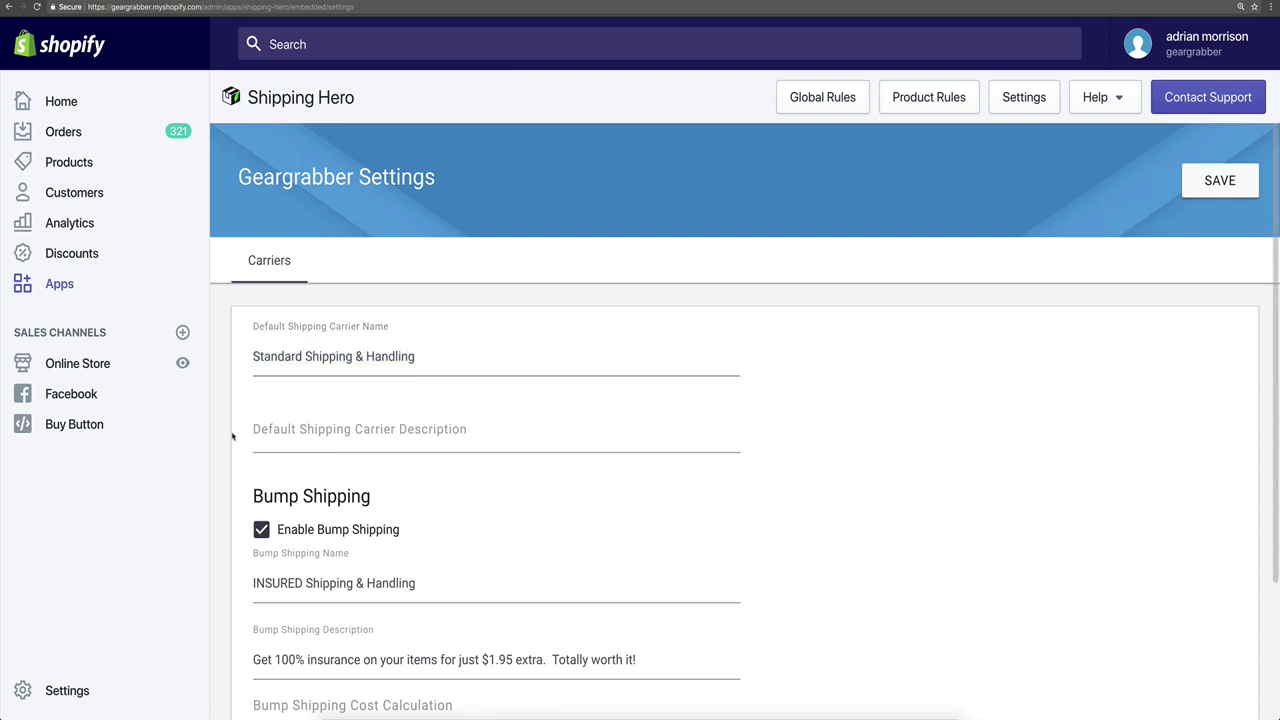
Examine the Bump Shipping section of the carrier settings, including its enable option and the Bump Shipping Name
{"action": "scroll", "coordinate": [238, 445], "scroll_direction": "down", "scroll_amount": 3}
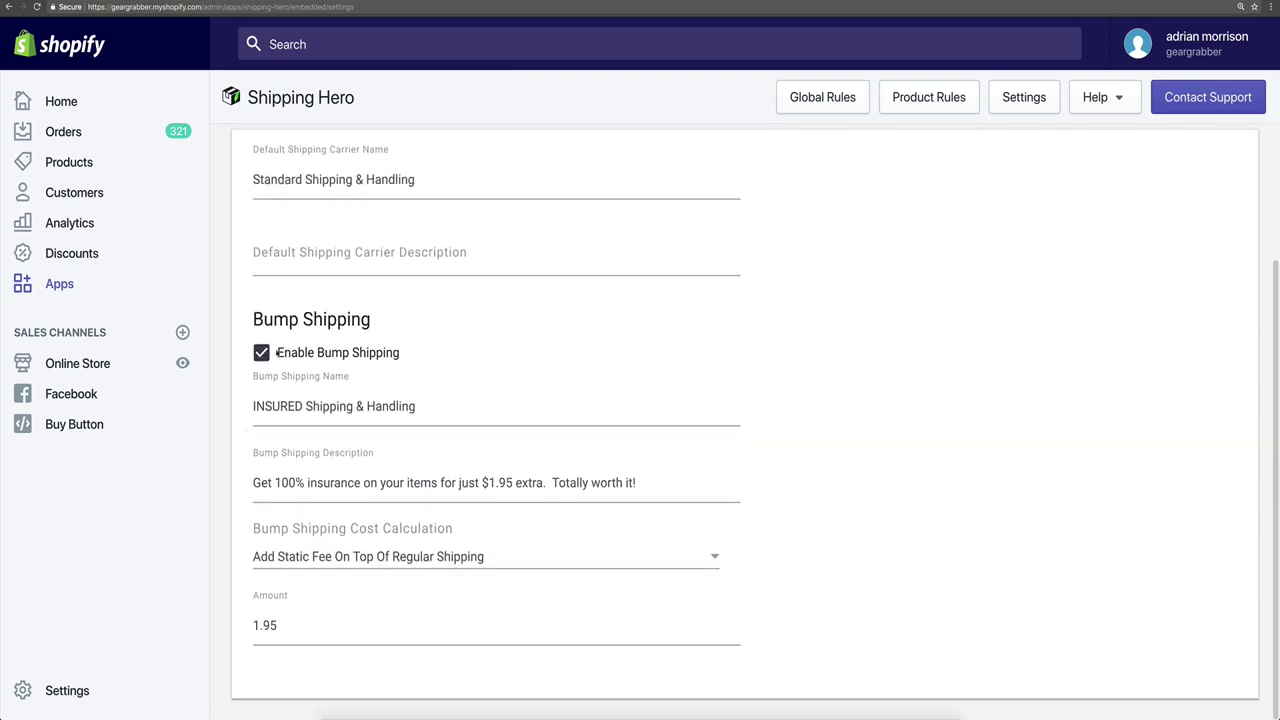
{"action": "left_click_drag", "start_coordinate": [253, 319], "coordinate": [371, 319]}
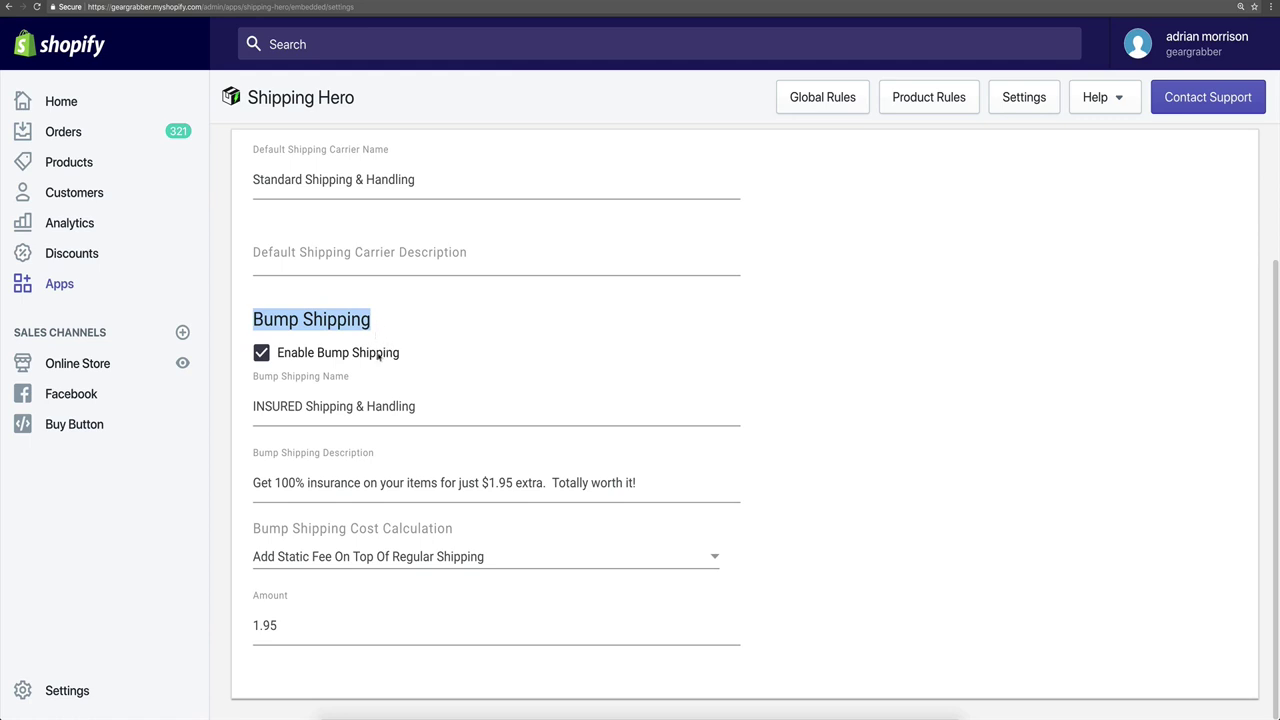
{"action": "left_click", "coordinate": [227, 370]}
{"action": "left_click", "coordinate": [305, 409]}
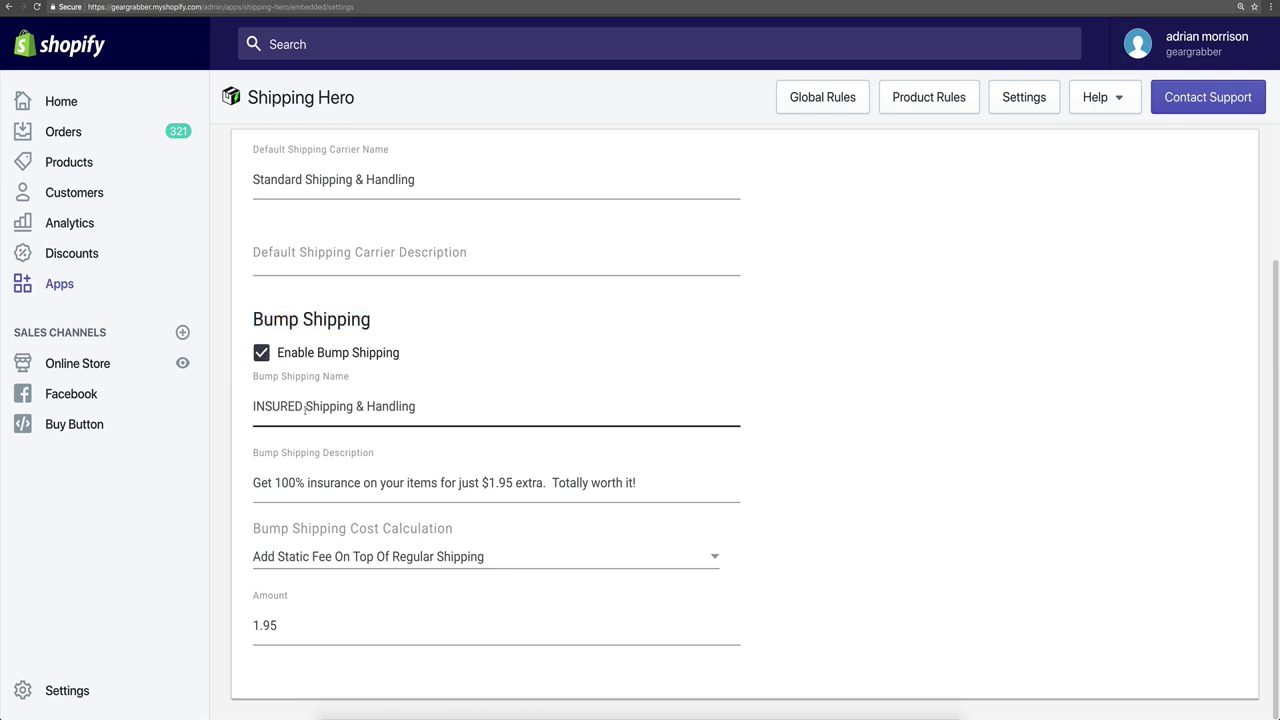
{"action": "left_click_drag", "start_coordinate": [264, 407], "coordinate": [442, 407]}
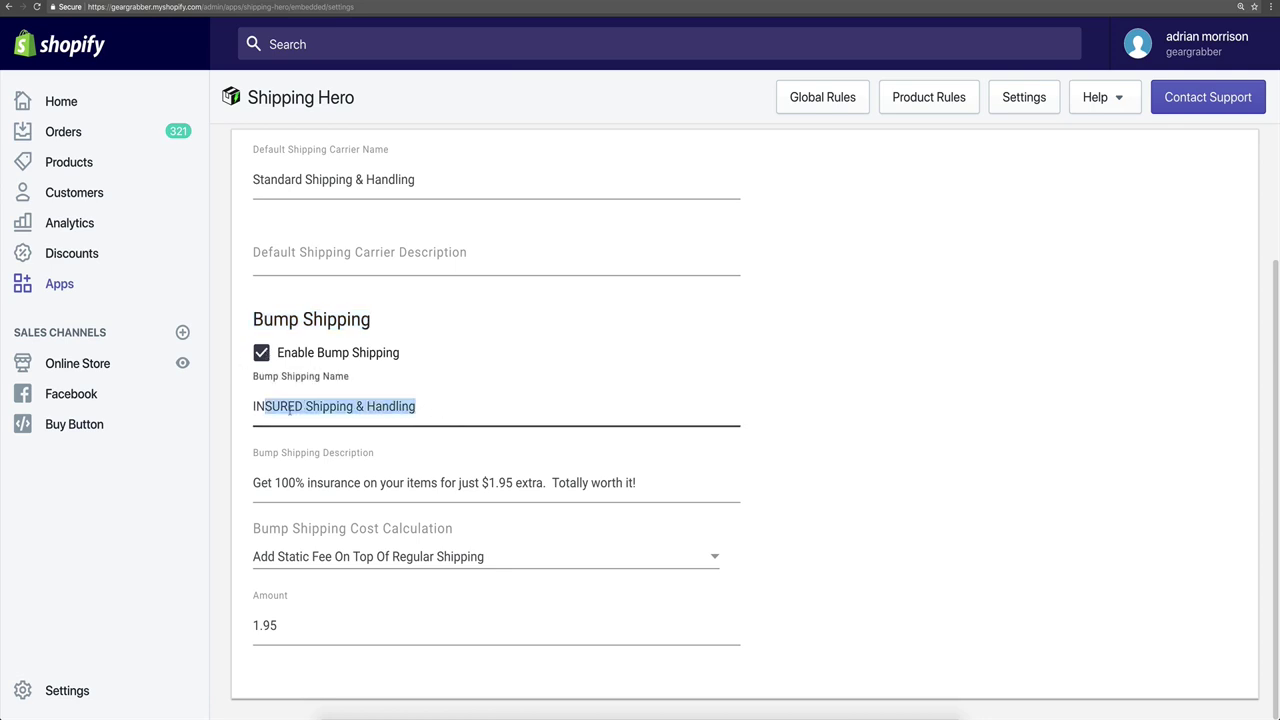
{"action": "key", "text": "Left"}
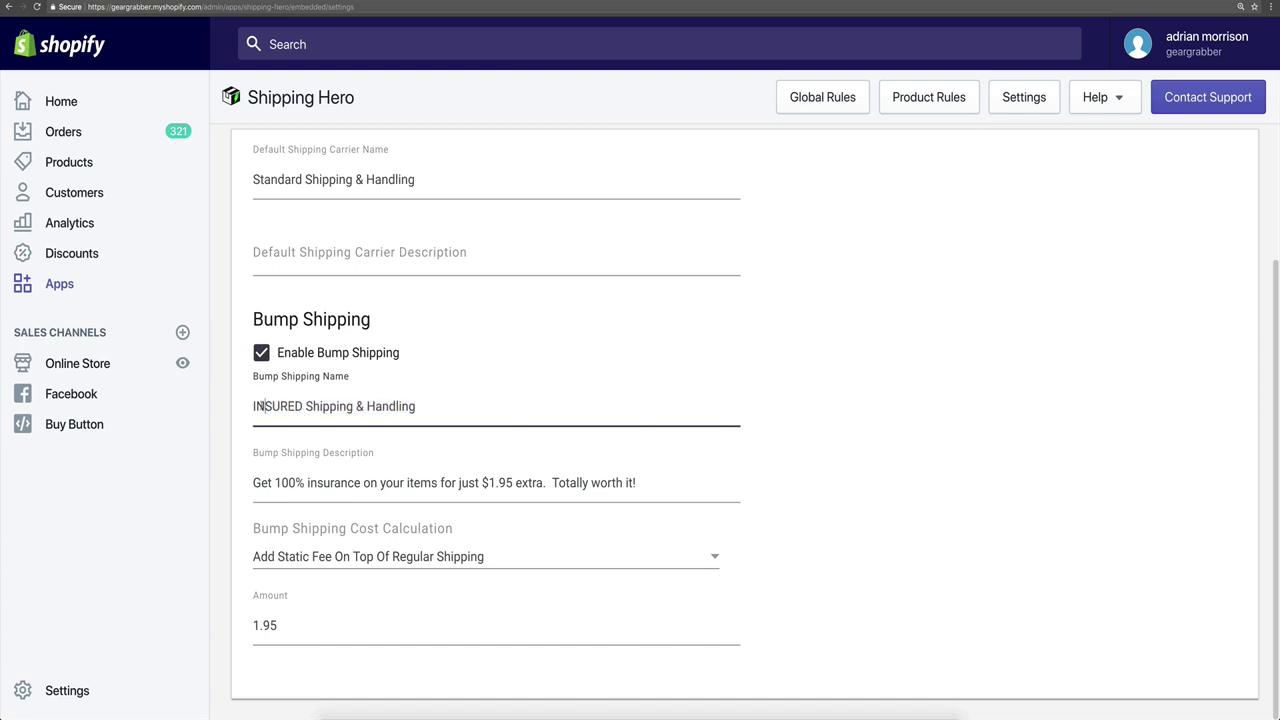
{"action": "key", "text": "ctrl+a"}
{"action": "left_click", "coordinate": [486, 414]}
{"action": "left_click_drag", "start_coordinate": [418, 408], "coordinate": [233, 406]}
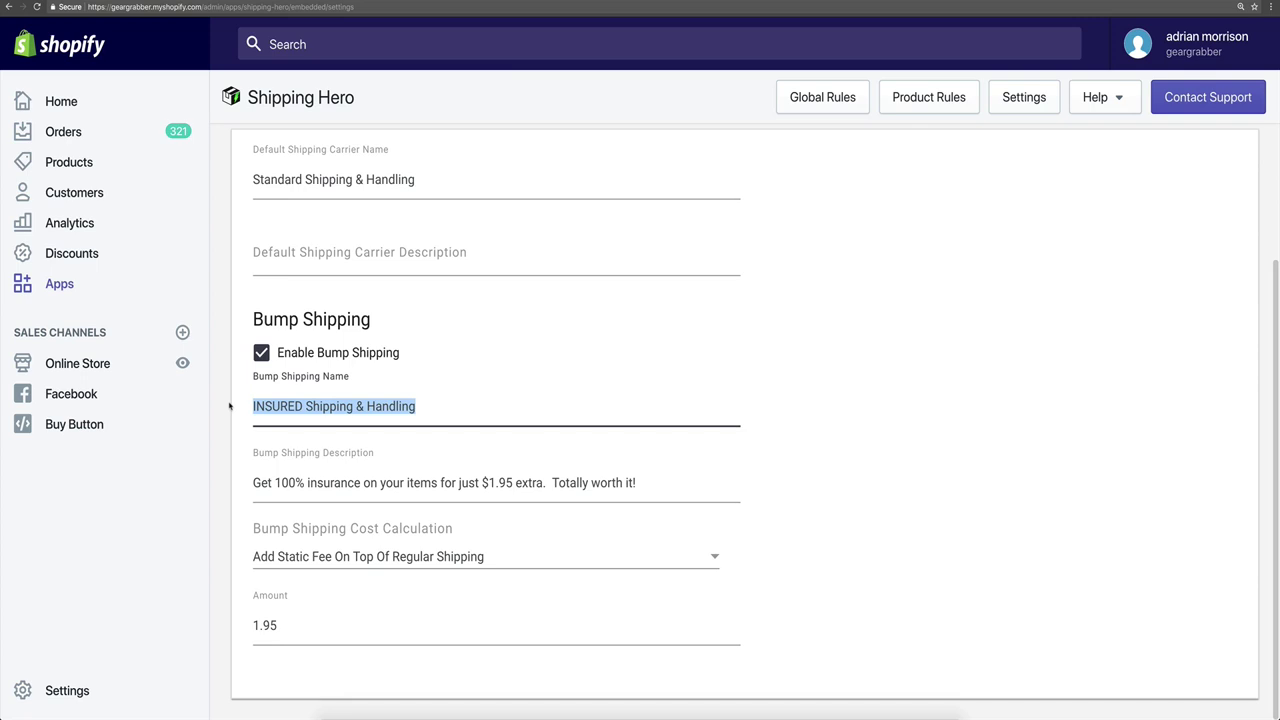
{"action": "left_click", "coordinate": [229, 405]}
{"action": "left_click", "coordinate": [257, 406]}
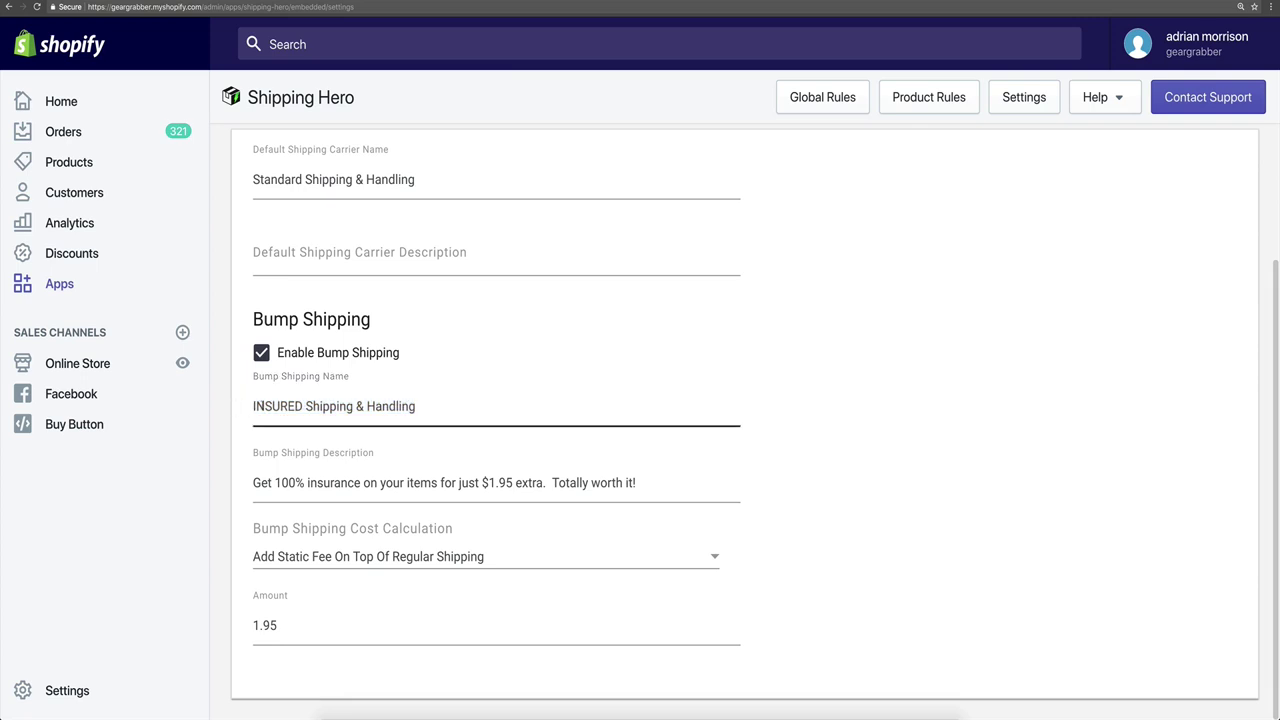
{"action": "left_click_drag", "start_coordinate": [384, 406], "coordinate": [449, 408]}
{"action": "left_click", "coordinate": [449, 408]}
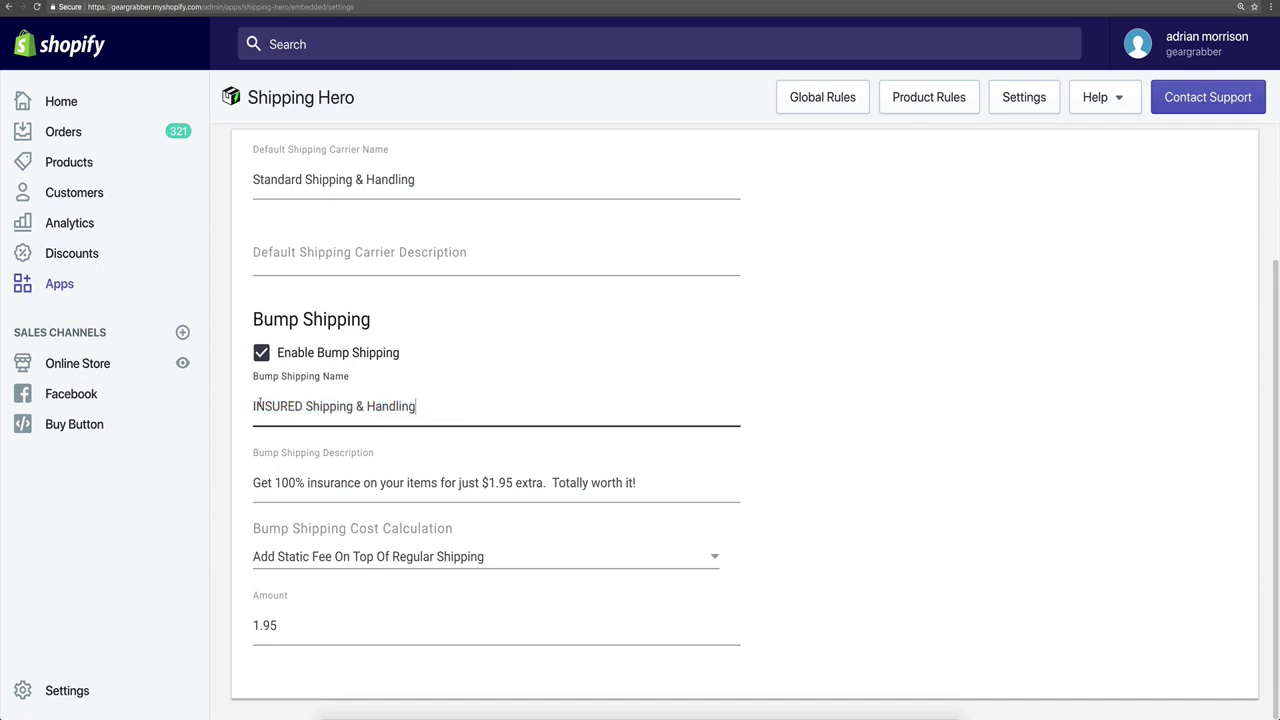
{"action": "left_click_drag", "start_coordinate": [257, 406], "coordinate": [418, 408]}
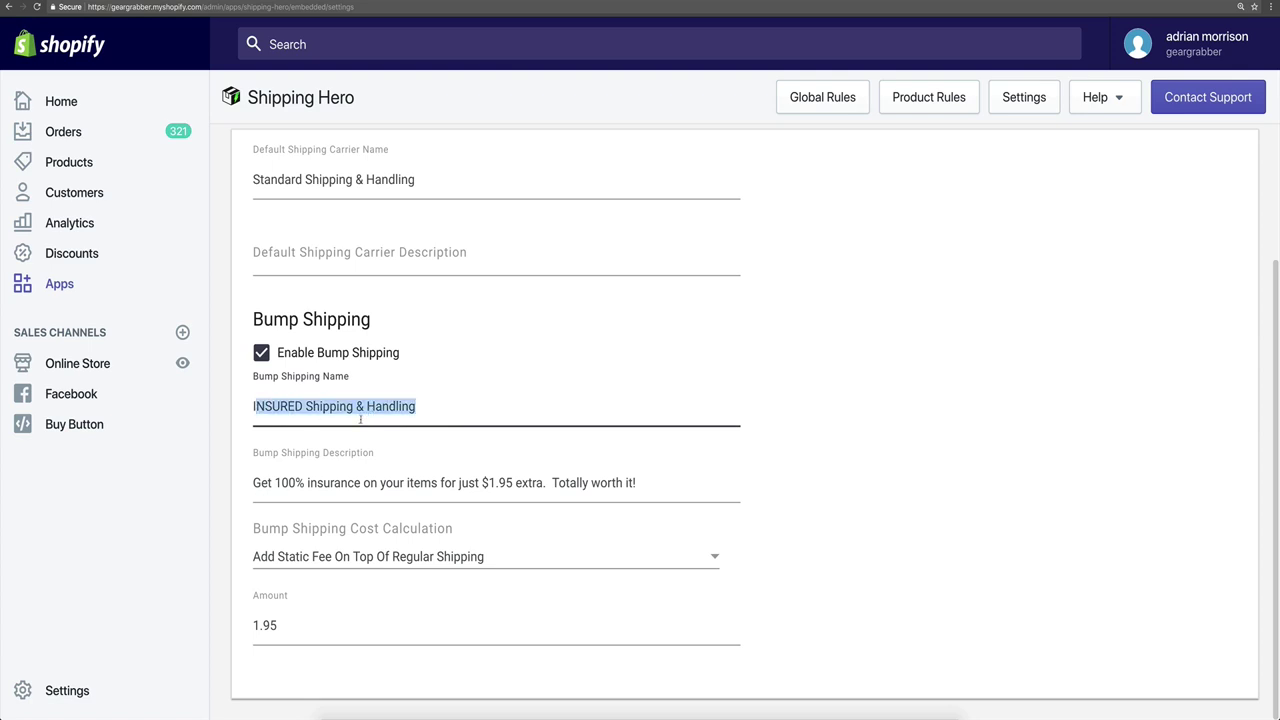
Examine the wording of the Bump Shipping Description
{"action": "left_click", "coordinate": [221, 481]}
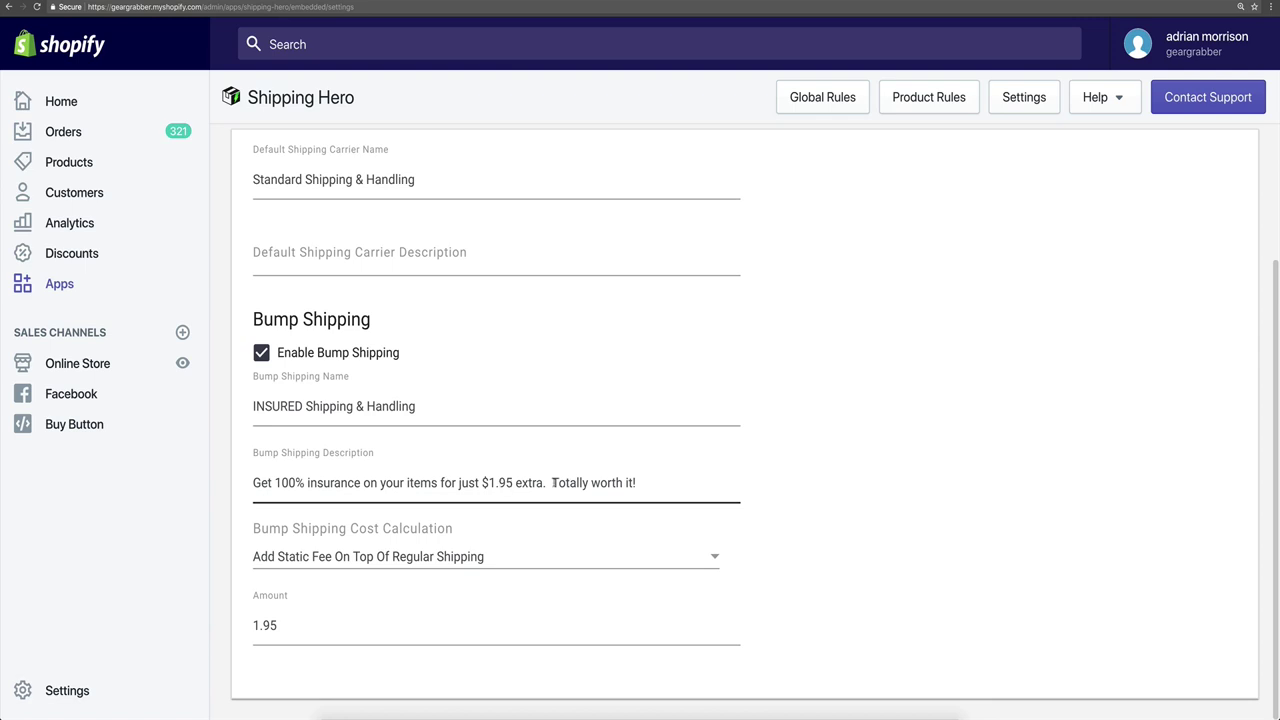
{"action": "left_click_drag", "start_coordinate": [553, 482], "coordinate": [668, 486]}
{"action": "left_click", "coordinate": [668, 486]}
{"action": "left_click", "coordinate": [1003, 464]}
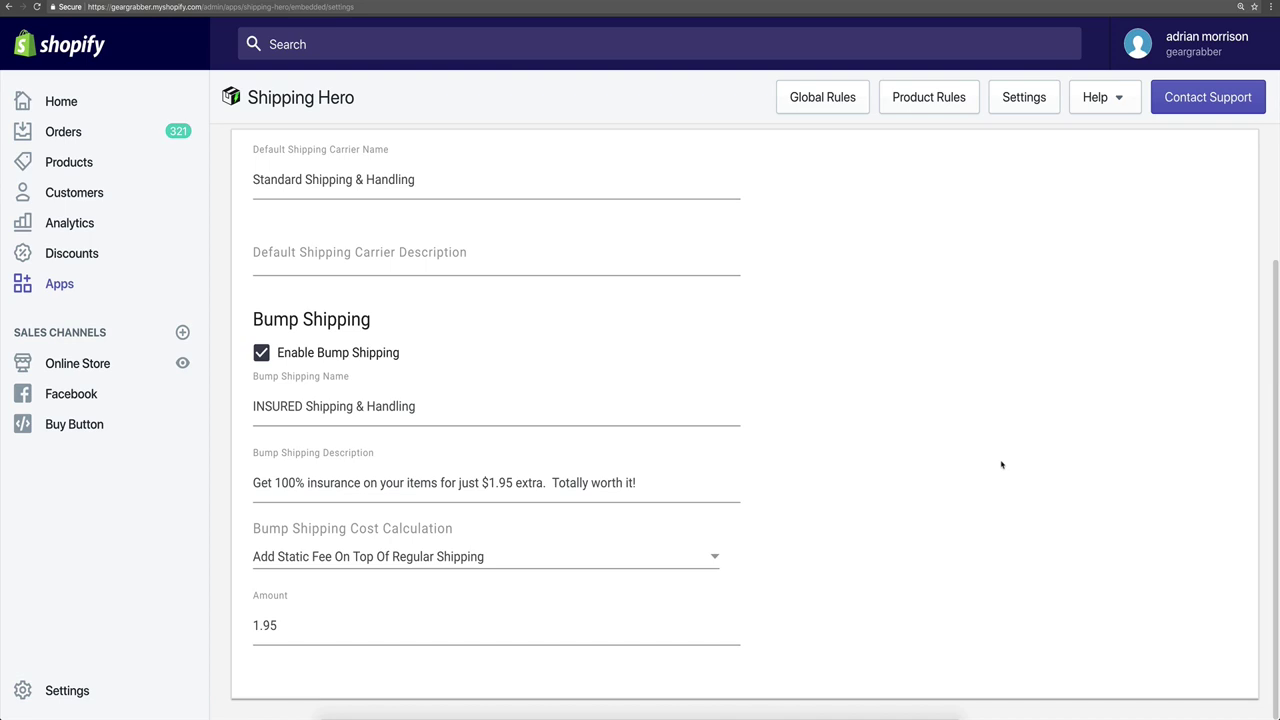
{"action": "left_click", "coordinate": [680, 491]}
{"action": "left_click", "coordinate": [828, 491]}
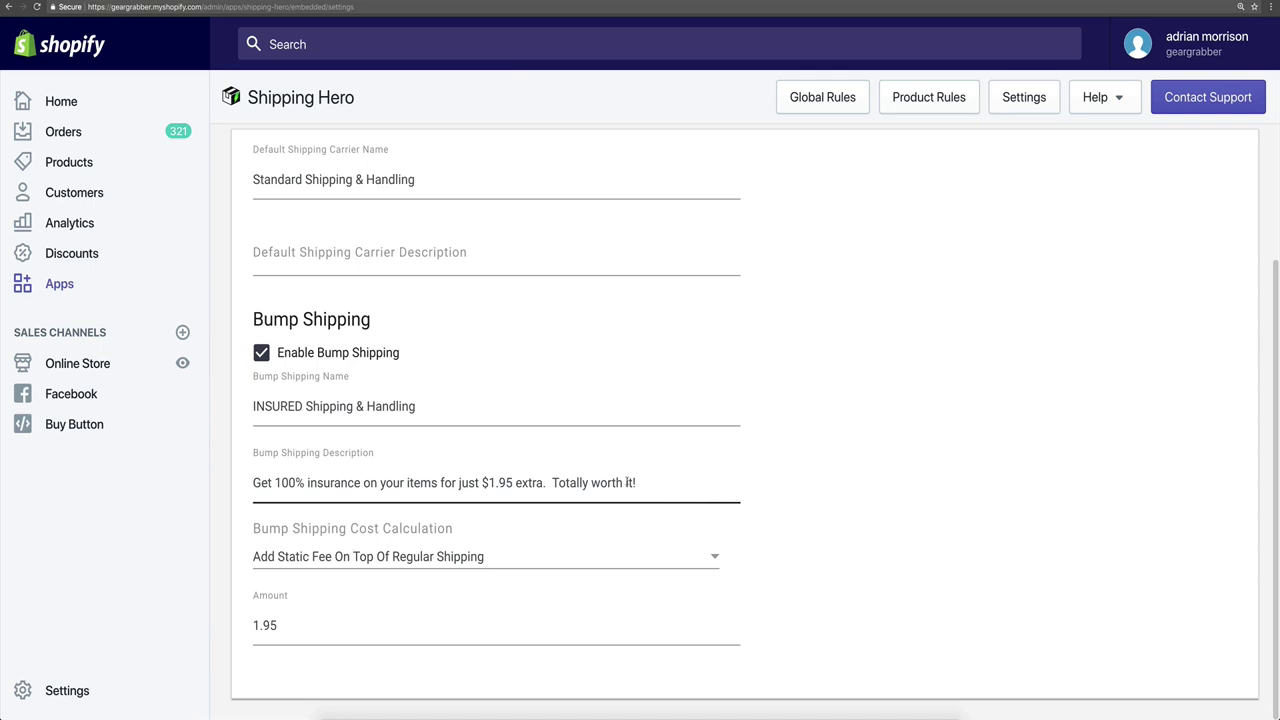
{"action": "left_click_drag", "start_coordinate": [628, 483], "coordinate": [428, 483]}
{"action": "left_click", "coordinate": [791, 470]}
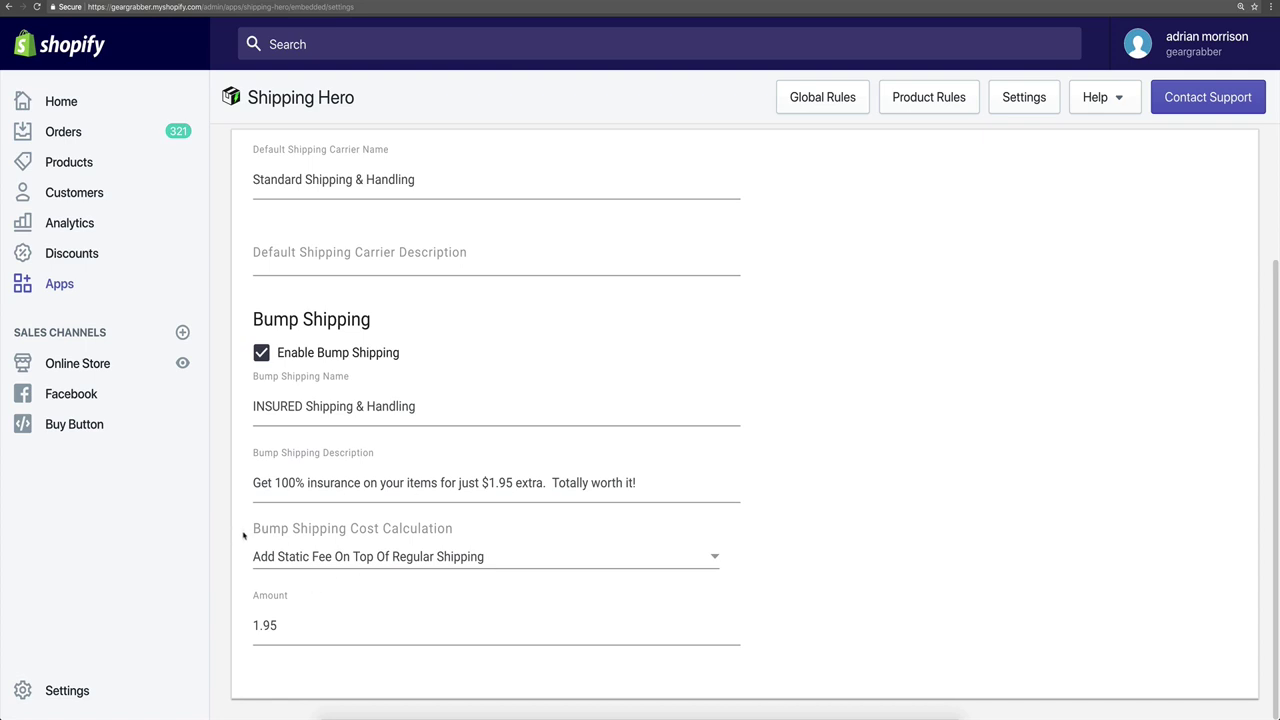
Examine the Bump Shipping Cost Calculation methods and the fee Amount, keeping the chosen method
{"action": "left_click_drag", "start_coordinate": [270, 534], "coordinate": [477, 532]}
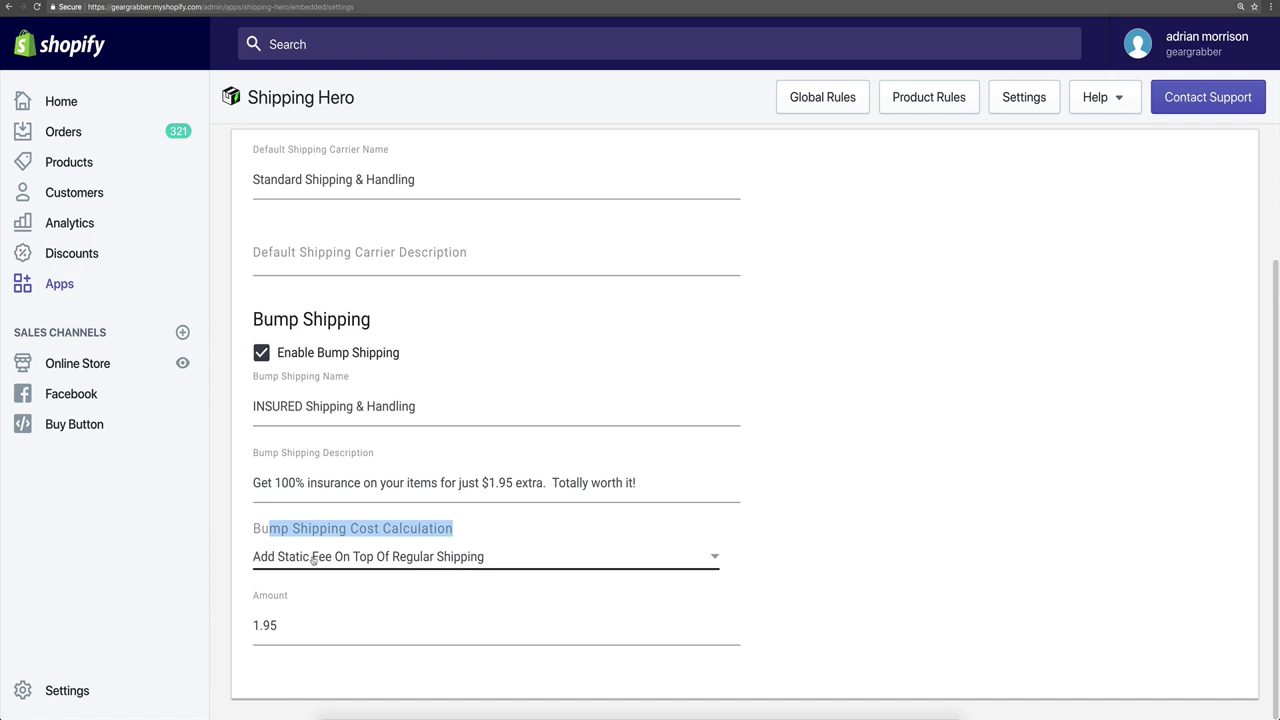
{"action": "left_click", "coordinate": [255, 625]}
{"action": "left_click_drag", "start_coordinate": [255, 625], "coordinate": [281, 625]}
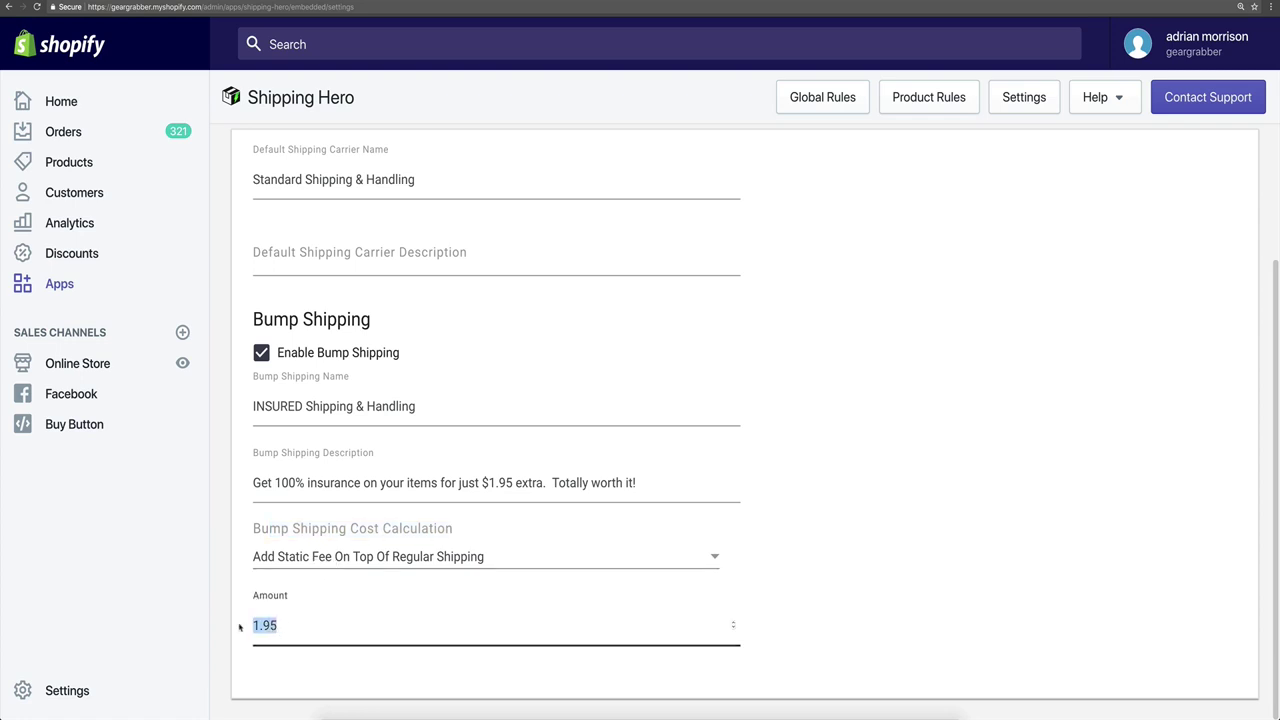
{"action": "left_click", "coordinate": [239, 626]}
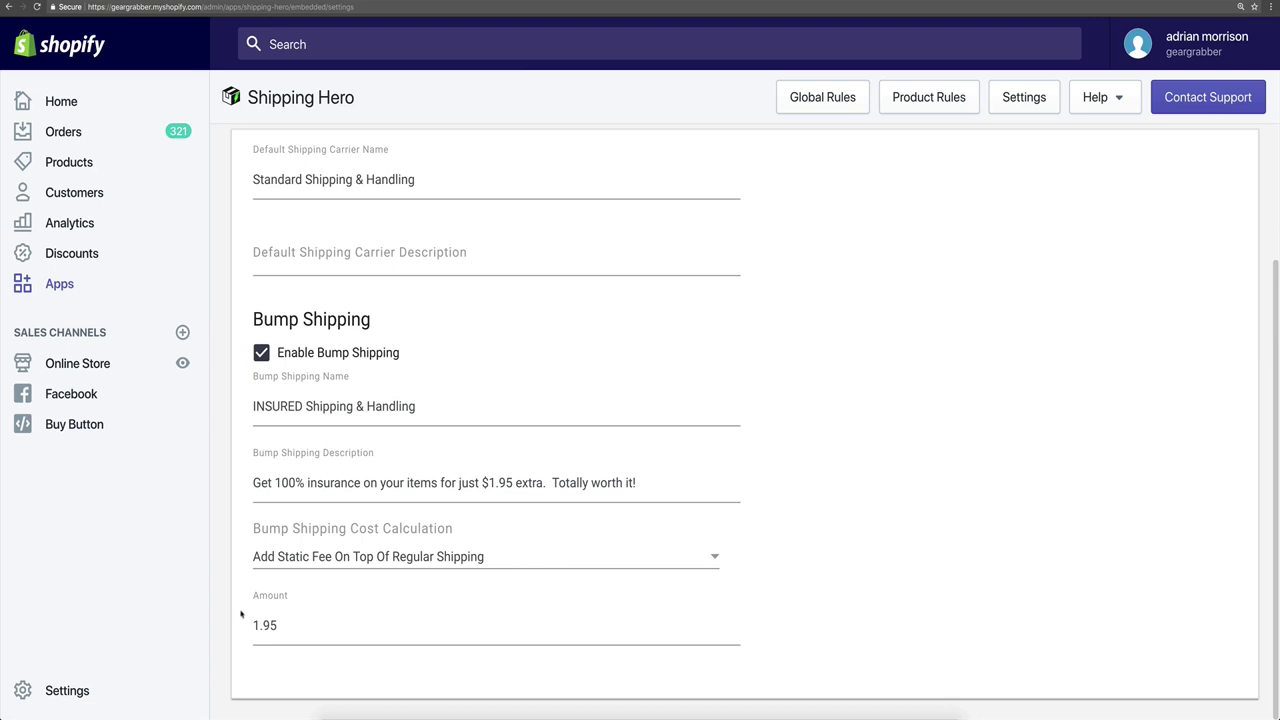
{"action": "double_click", "coordinate": [306, 626]}
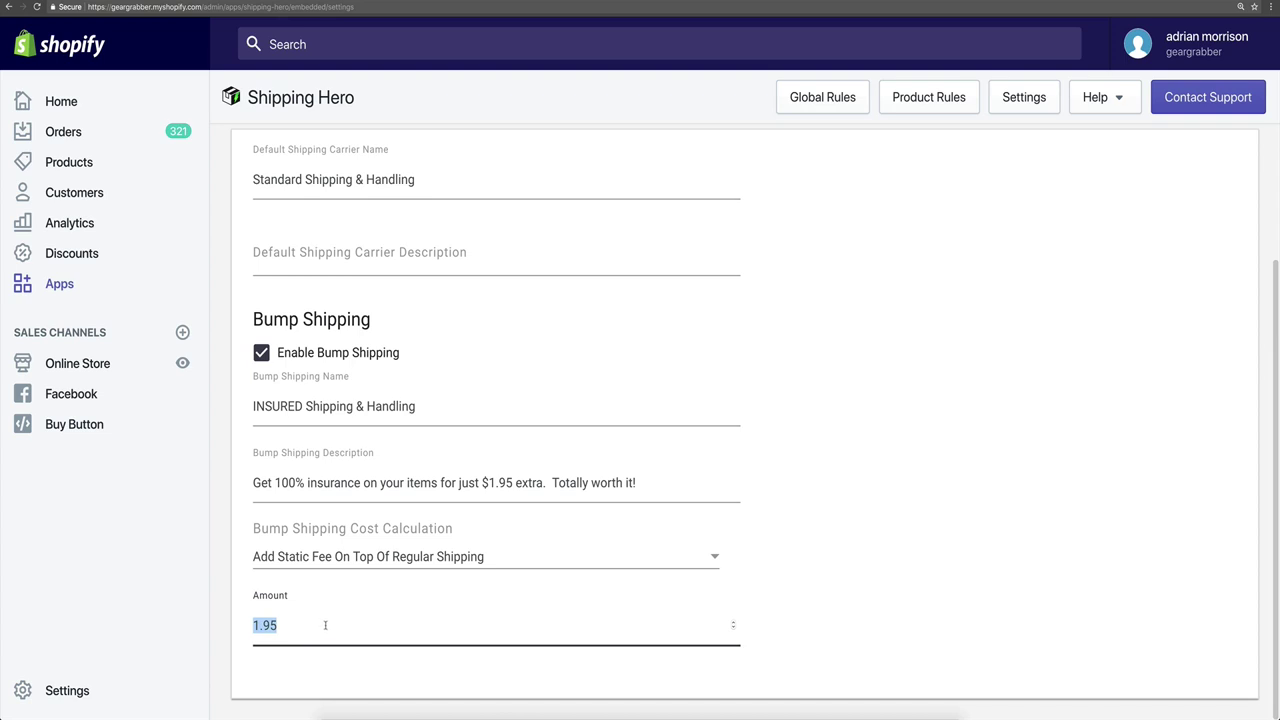
{"action": "left_click", "coordinate": [523, 553]}
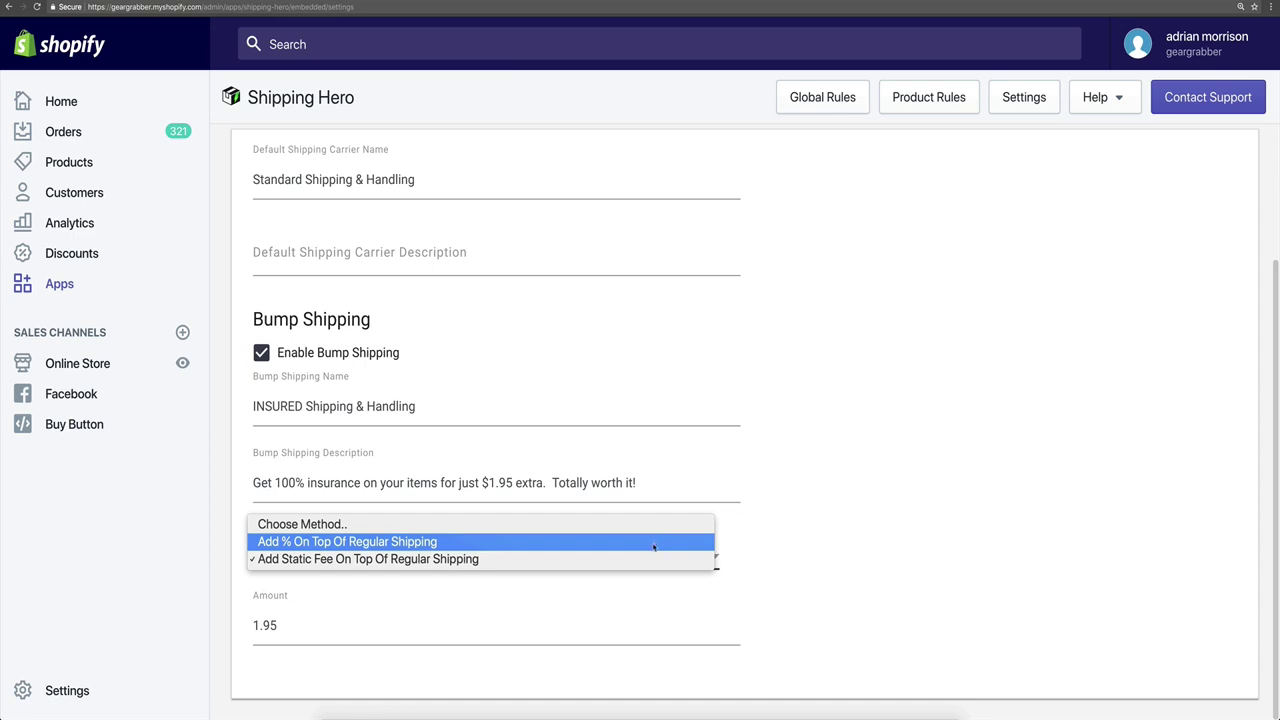
{"action": "left_click", "coordinate": [842, 527]}
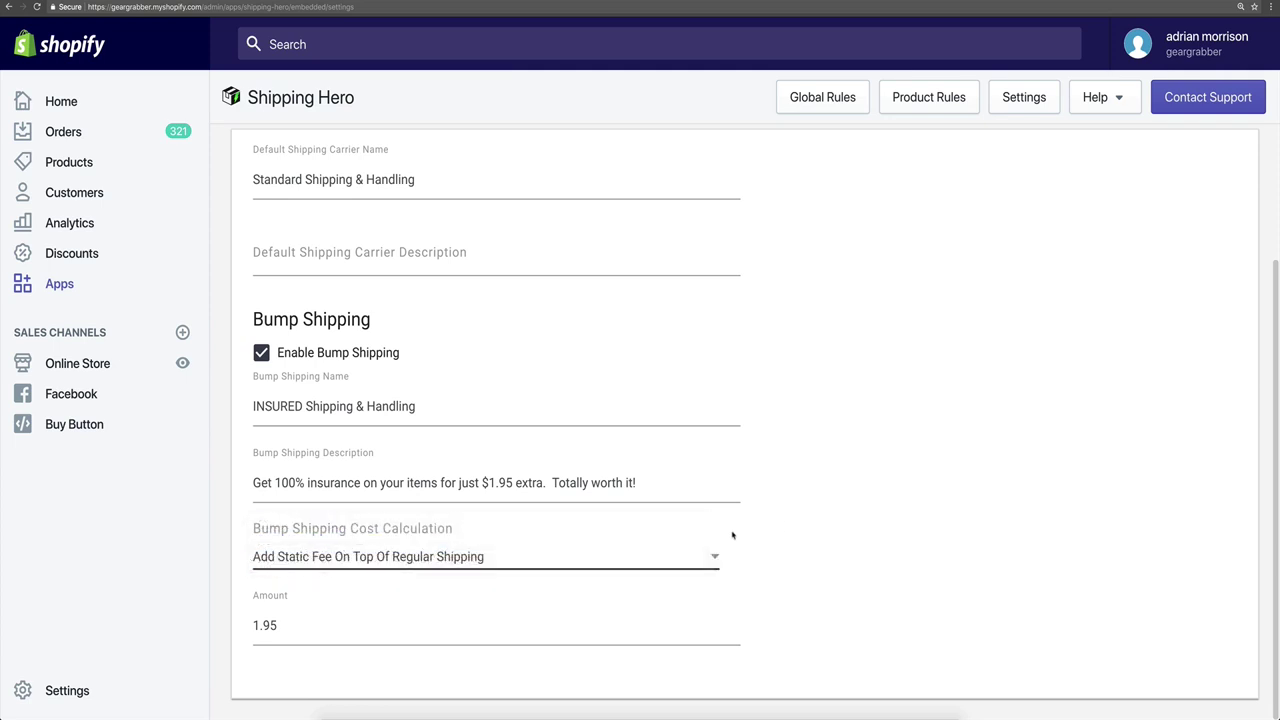
Look over the carrier settings once more and switch back to the store checkout's shipping method page
{"action": "scroll", "coordinate": [733, 535], "scroll_direction": "up", "scroll_amount": 3}
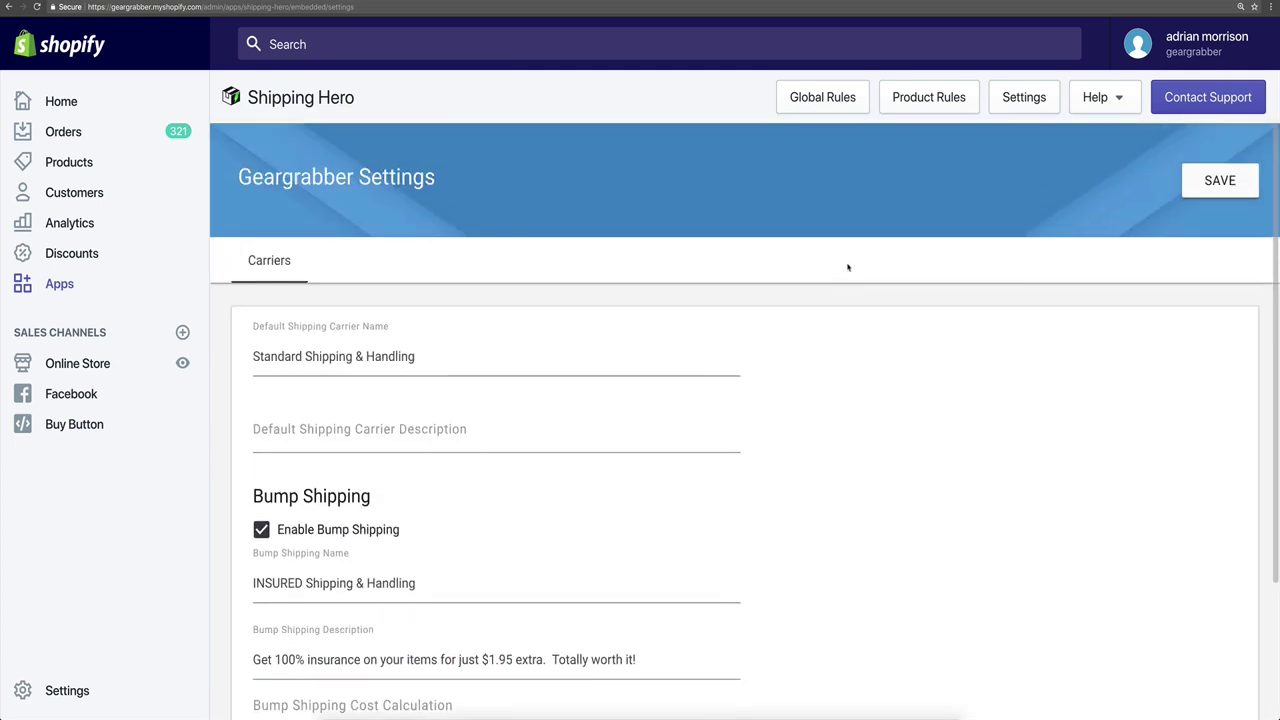
{"action": "scroll", "coordinate": [850, 267], "scroll_direction": "down", "scroll_amount": 2}
{"action": "scroll", "coordinate": [850, 266], "scroll_direction": "up", "scroll_amount": 2}
{"action": "scroll", "coordinate": [326, 340], "scroll_direction": "down", "scroll_amount": 4}
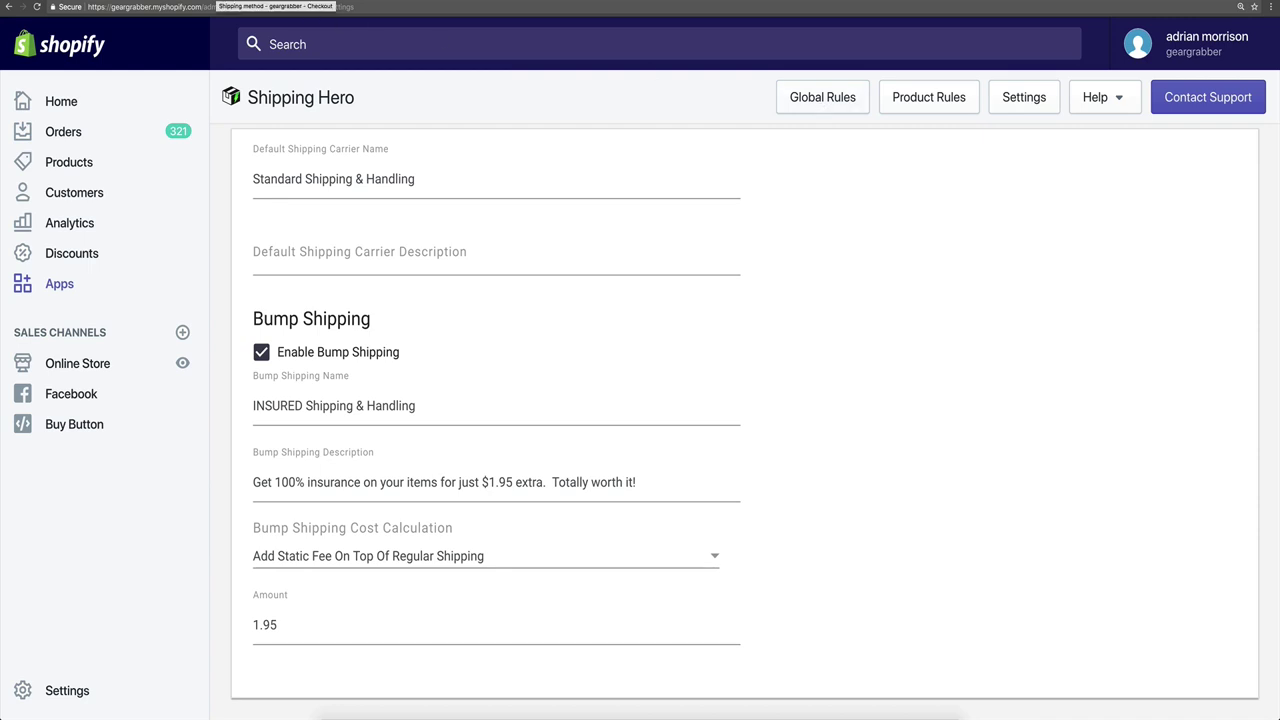
{"action": "left_click", "coordinate": [276, 1]}
{"action": "left_click", "coordinate": [123, 411]}
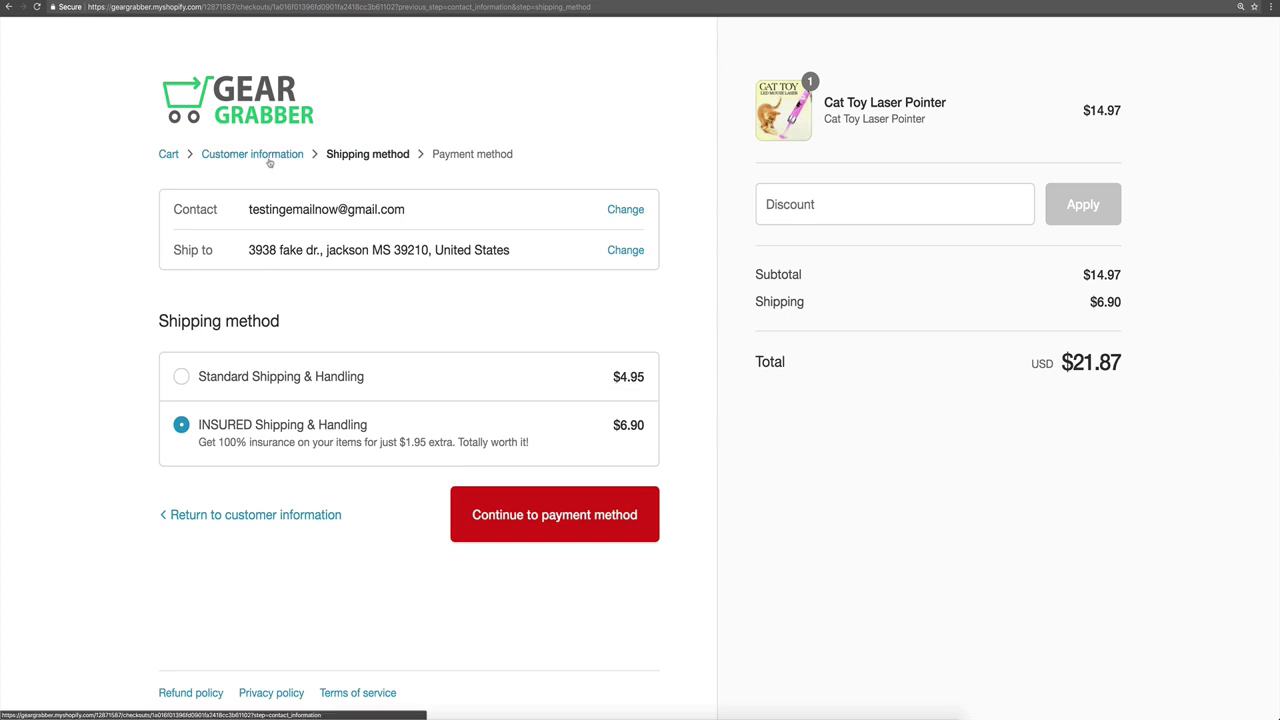
Return to the store's shopping cart and raise the Cat Toy Laser Pointer quantity to 2
{"action": "left_click", "coordinate": [168, 156]}
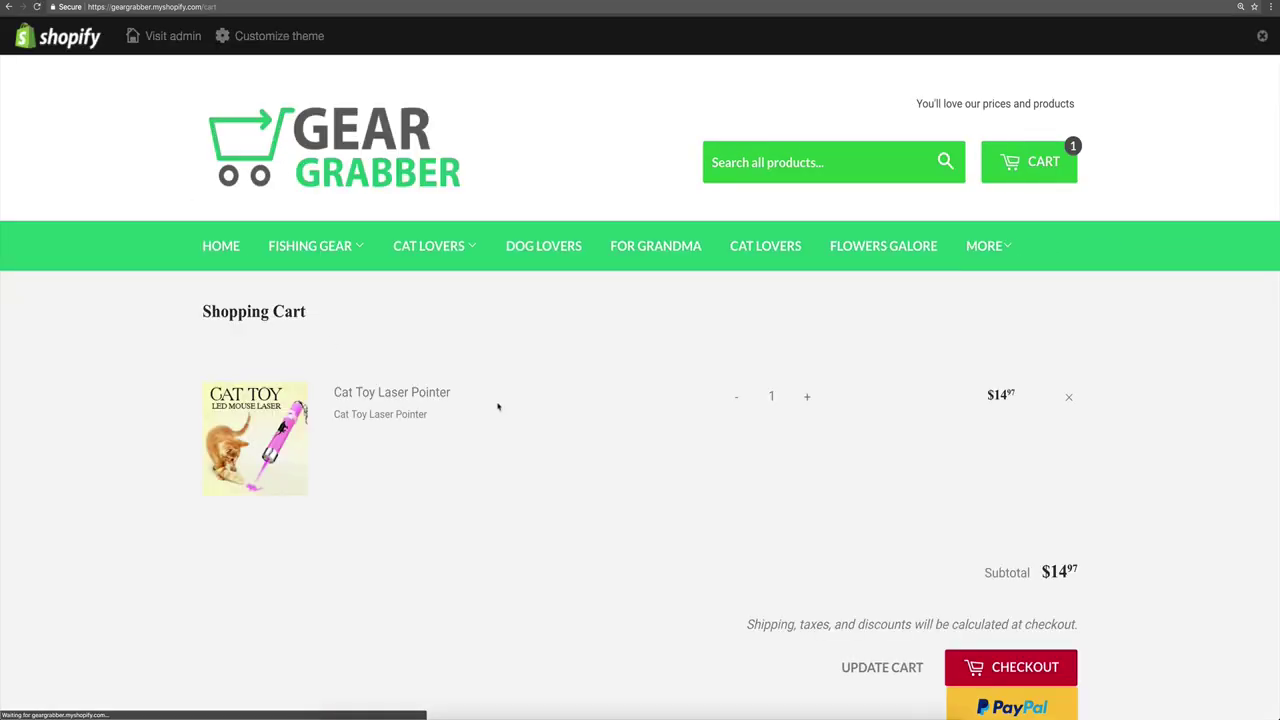
{"action": "left_click", "coordinate": [807, 399]}
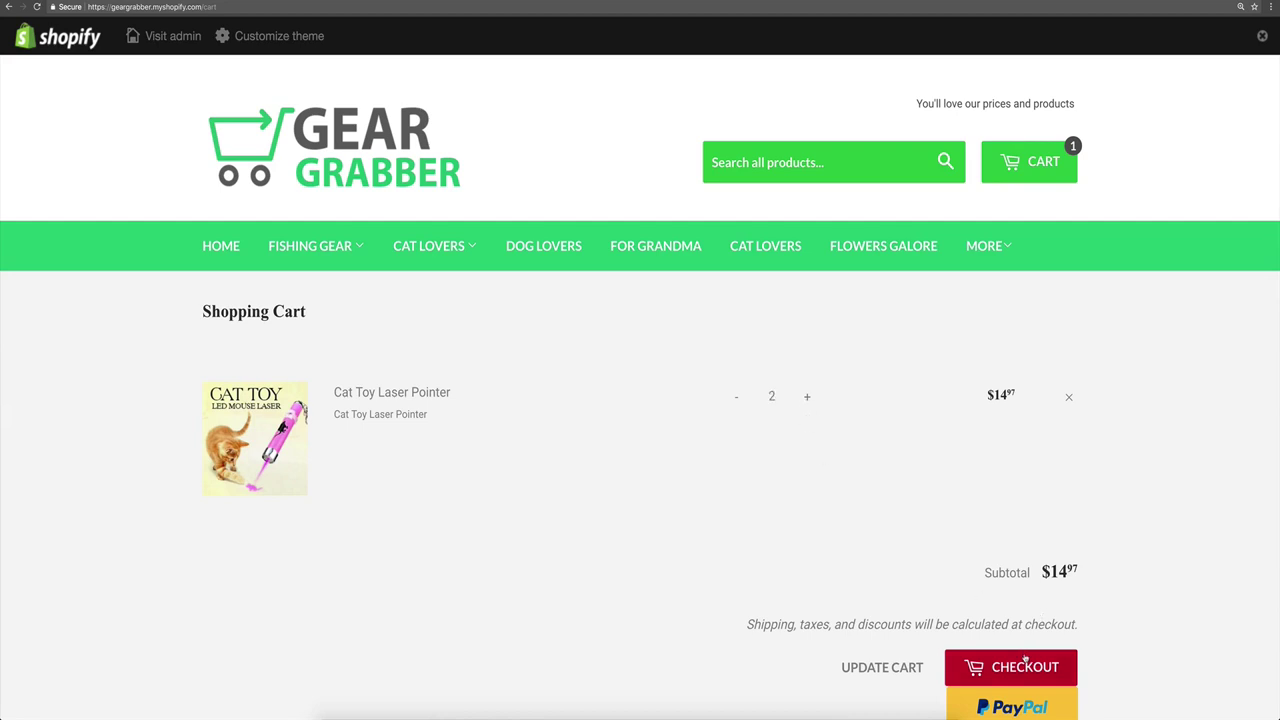
Switch to Keynote to read the DFY Retail Shipping Rules slide, and return to the store cart in Chrome
{"action": "left_click", "coordinate": [403, 690]}
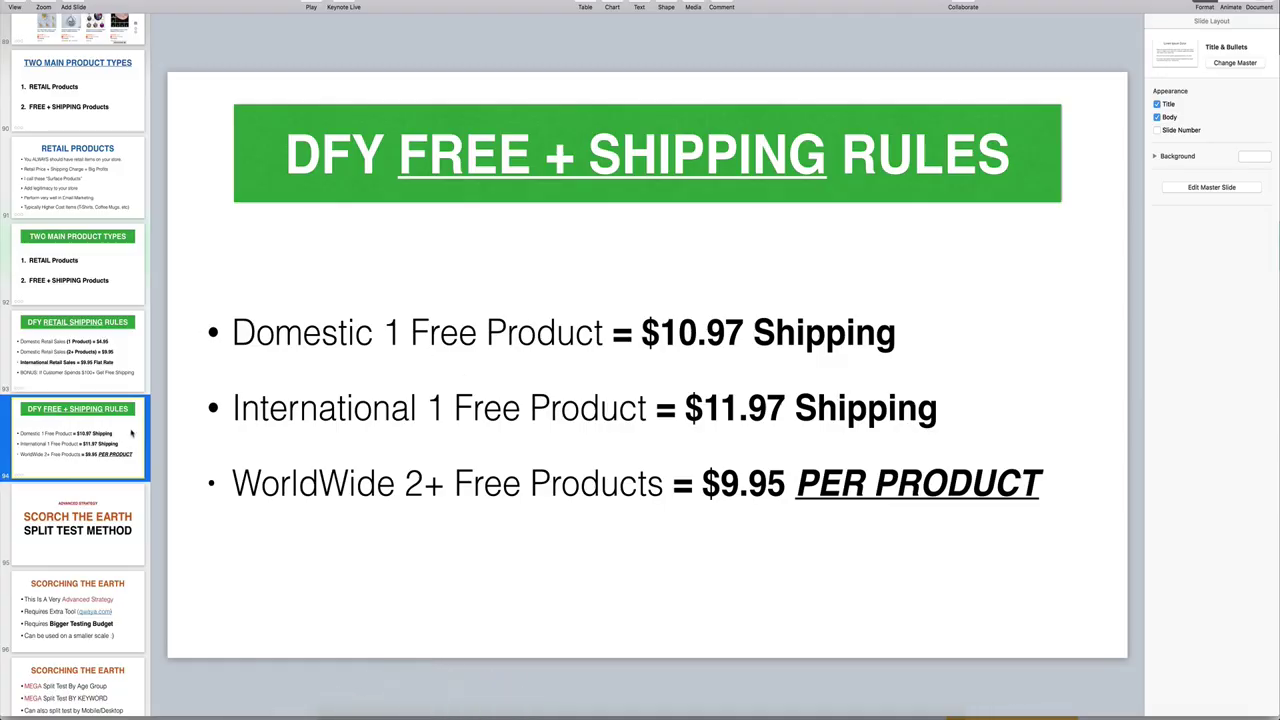
{"action": "left_click", "coordinate": [73, 345]}
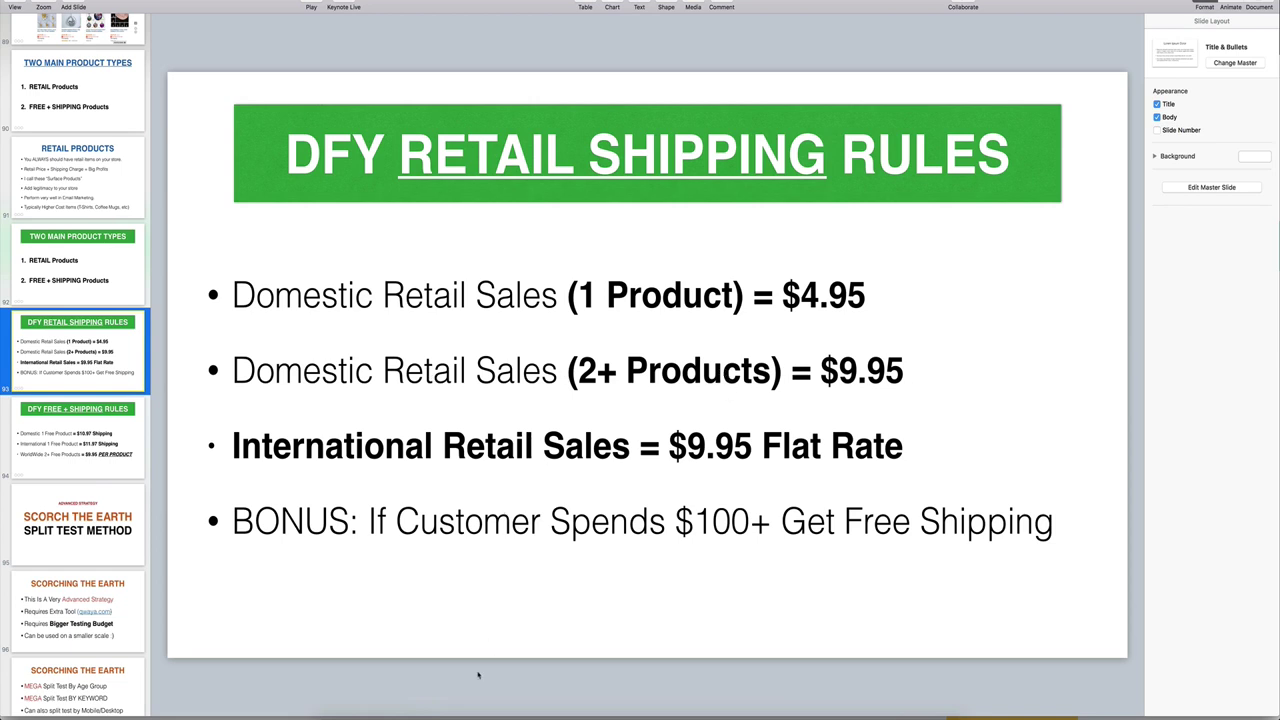
{"action": "left_click", "coordinate": [466, 704]}
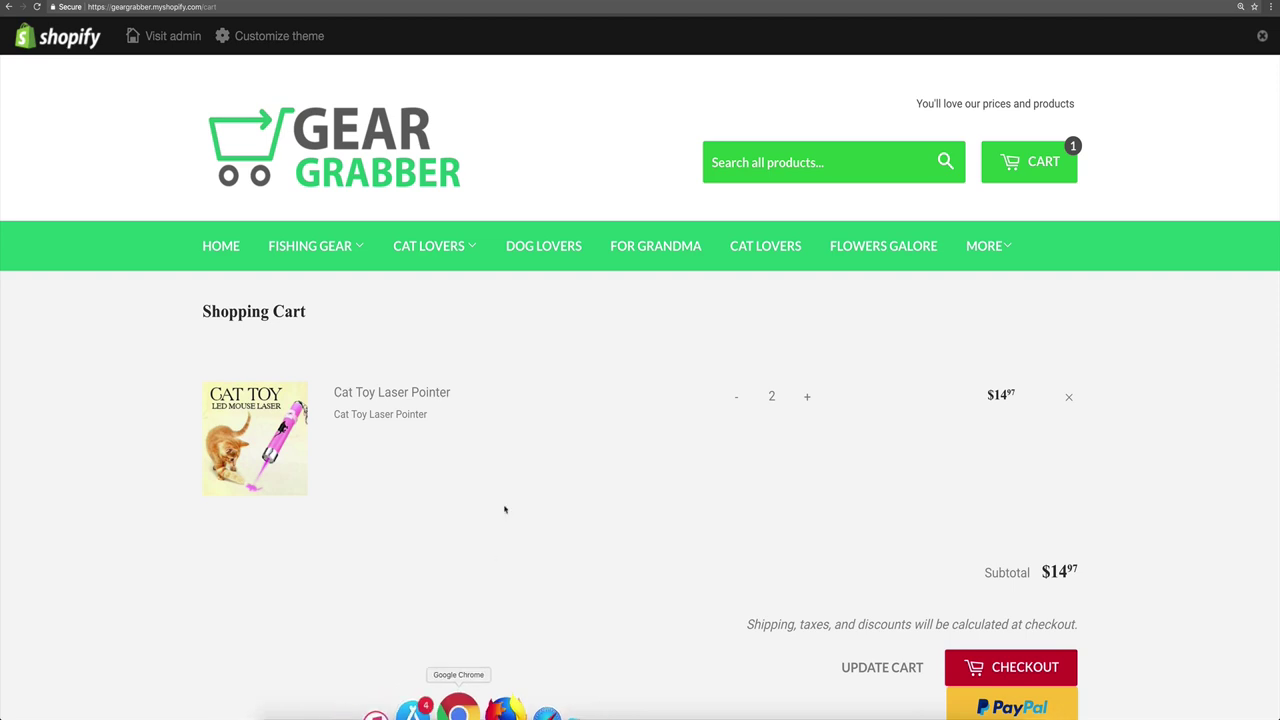
Check out with two laser pointers, compare the shipping rates and choose INSURED Shipping & Handling
{"action": "left_click", "coordinate": [997, 671]}
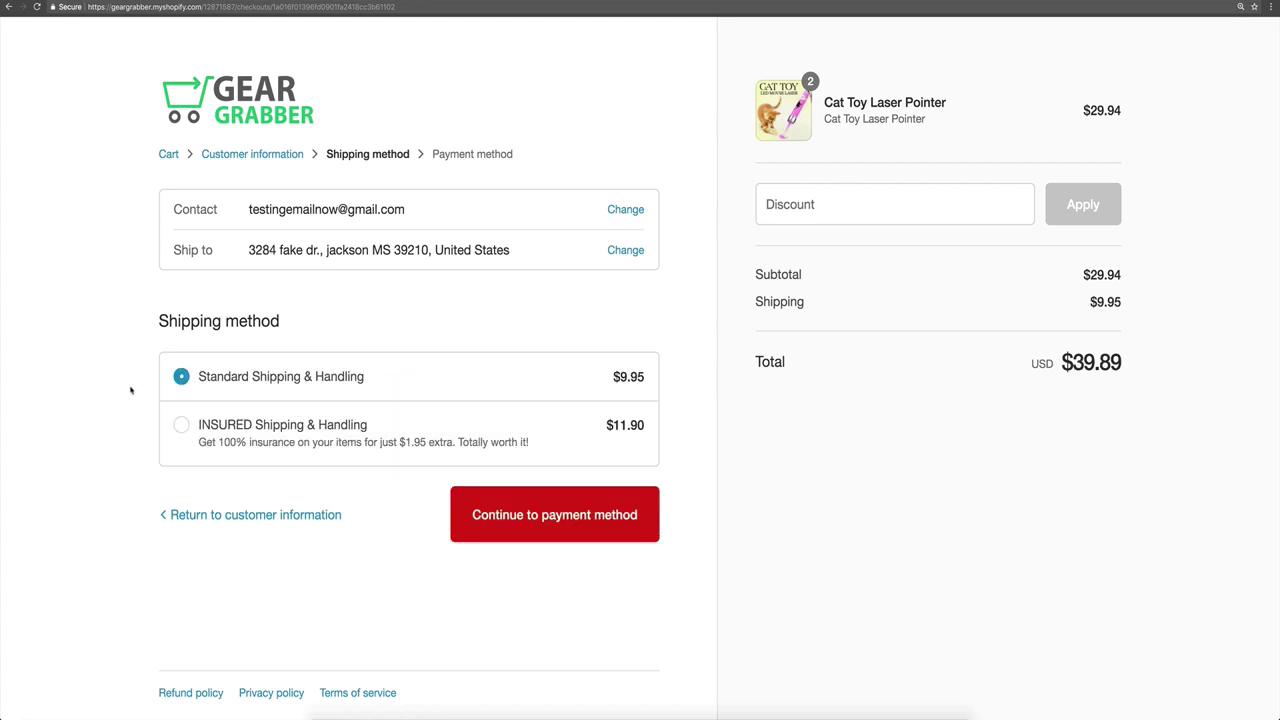
{"action": "left_click_drag", "start_coordinate": [612, 381], "coordinate": [639, 386]}
{"action": "left_click_drag", "start_coordinate": [605, 427], "coordinate": [643, 428]}
{"action": "left_click_drag", "start_coordinate": [410, 444], "coordinate": [437, 446]}
{"action": "left_click", "coordinate": [437, 446]}
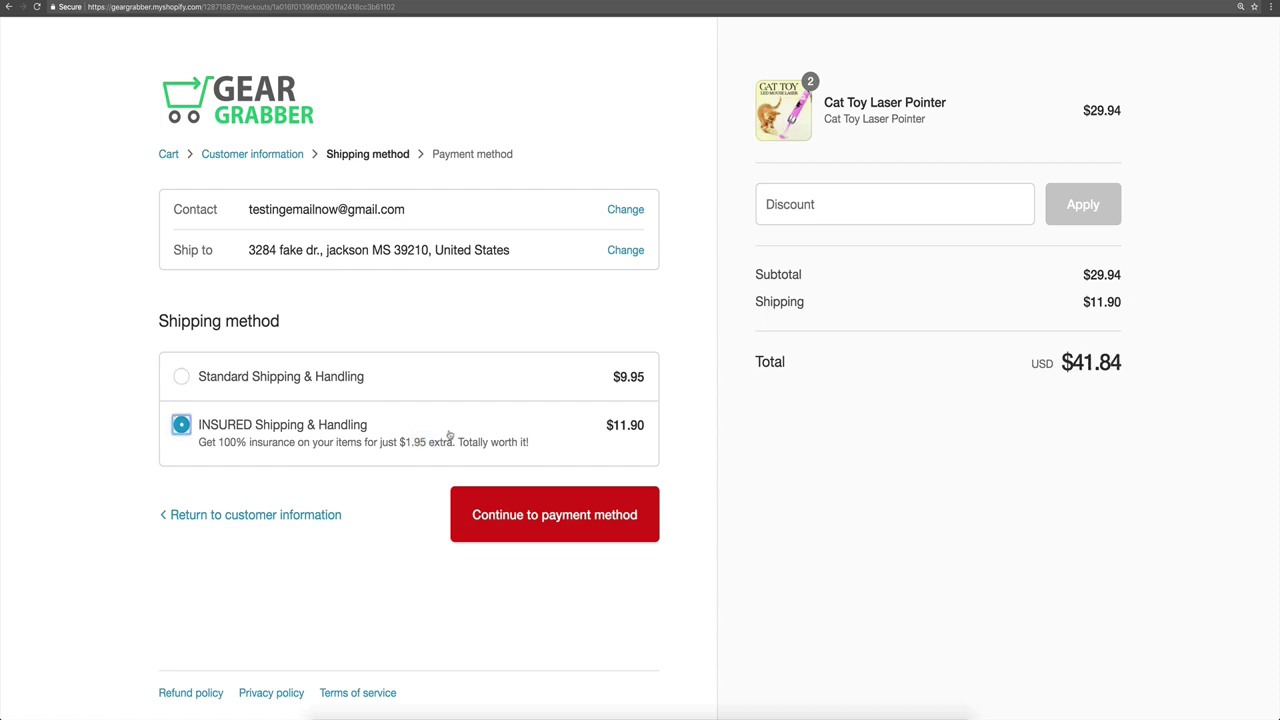
Raise the Cat Toy Laser Pointer quantity to 3 in the cart and check the standard shipping rate at checkout
{"action": "left_click", "coordinate": [175, 160]}
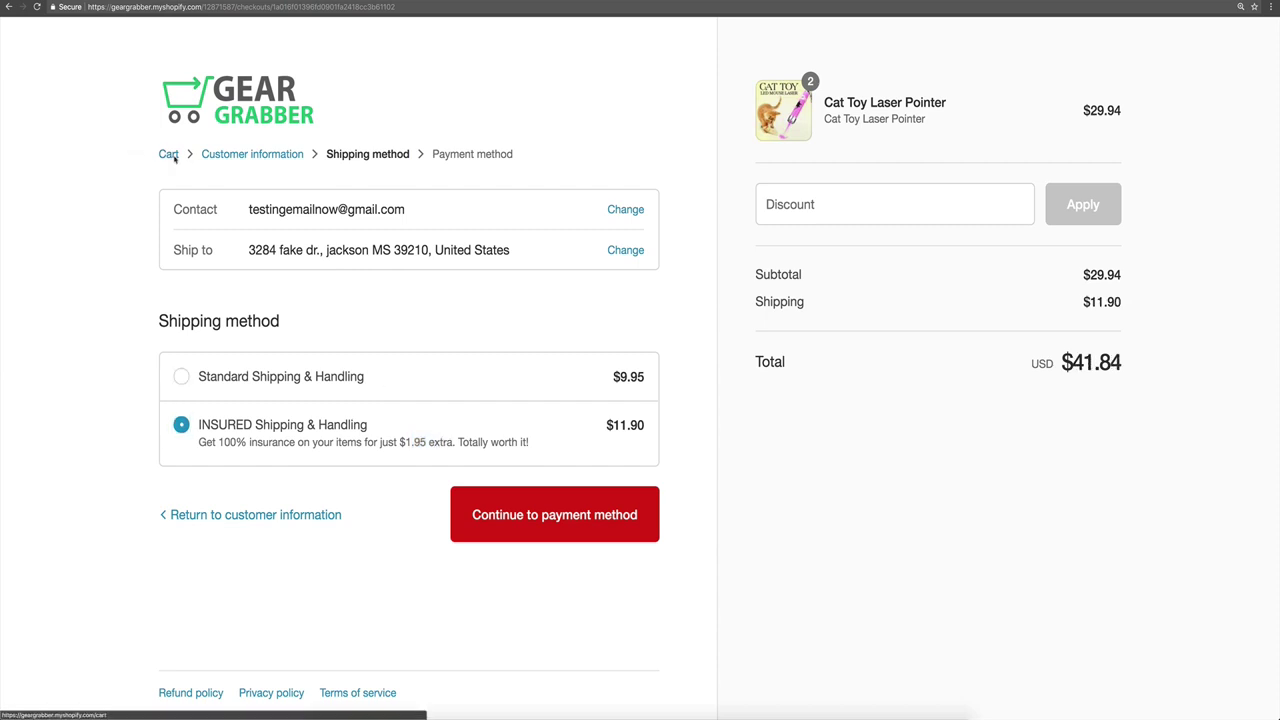
{"action": "left_click", "coordinate": [807, 397]}
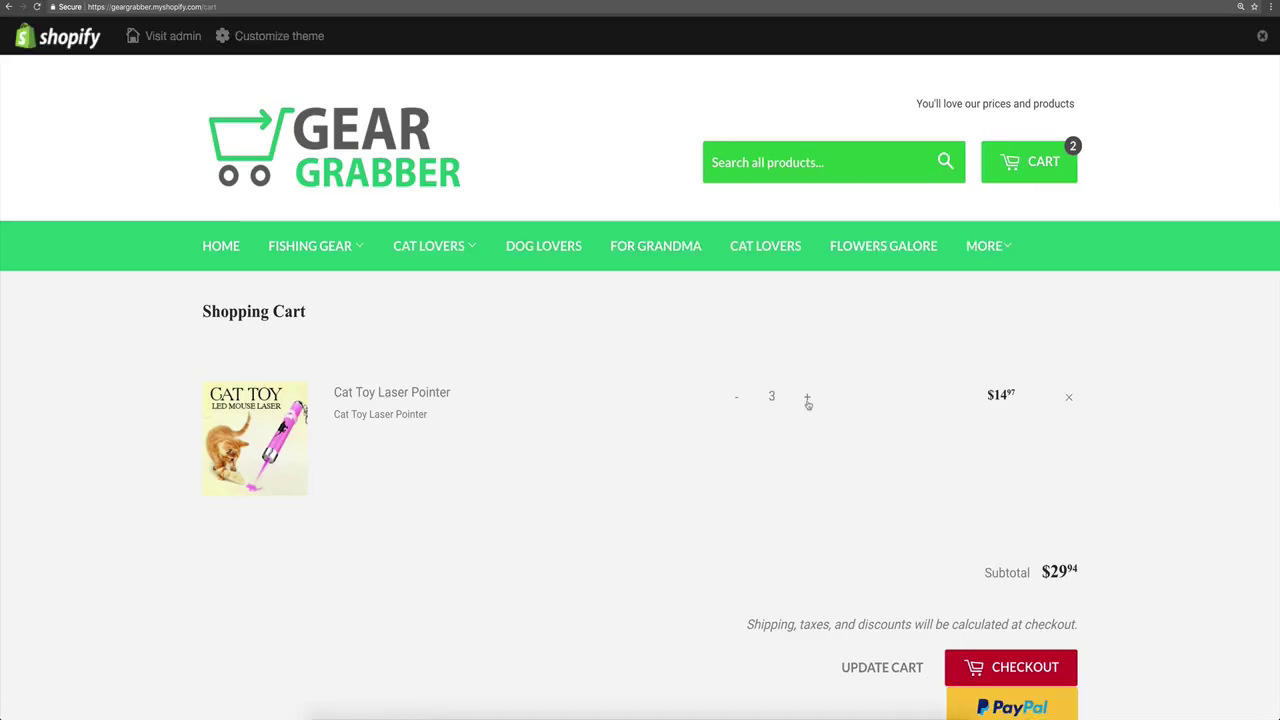
{"action": "left_click", "coordinate": [1015, 665]}
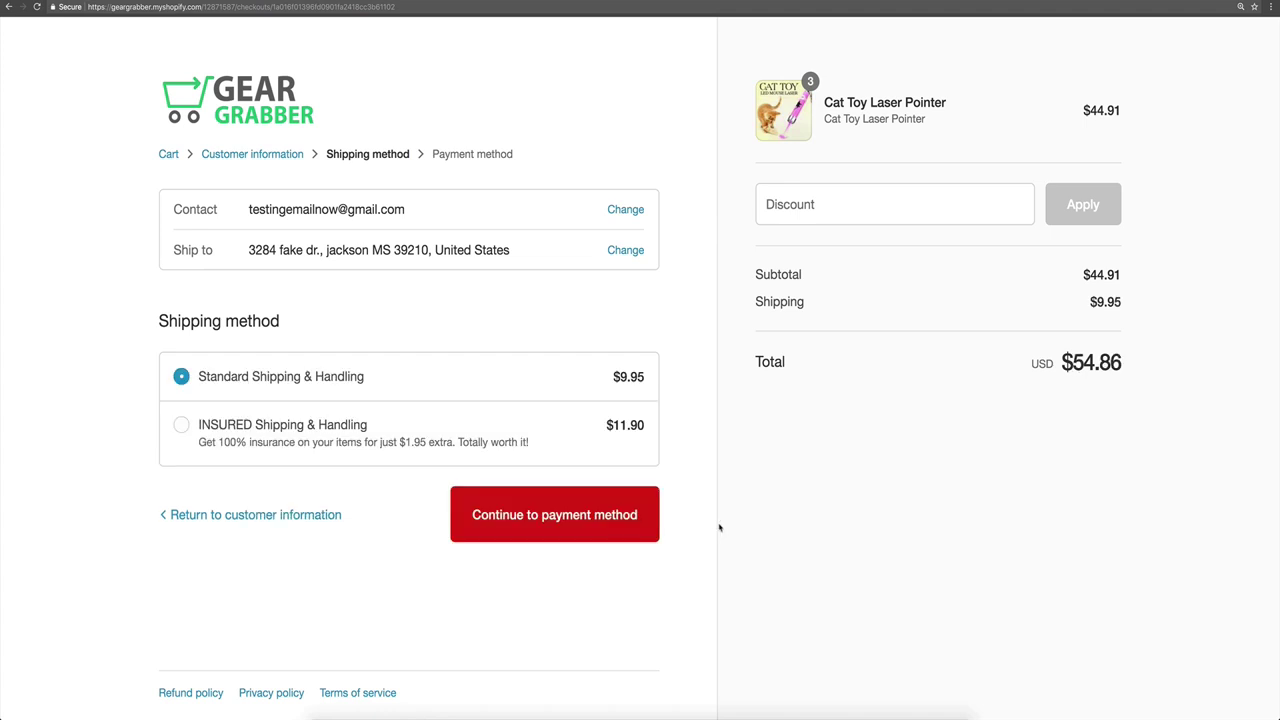
{"action": "left_click_drag", "start_coordinate": [603, 384], "coordinate": [657, 382]}
{"action": "left_click", "coordinate": [614, 350]}
Remove the Cat Toy Laser Pointer from the cart and search the store for "offer"
{"action": "left_click", "coordinate": [168, 155]}
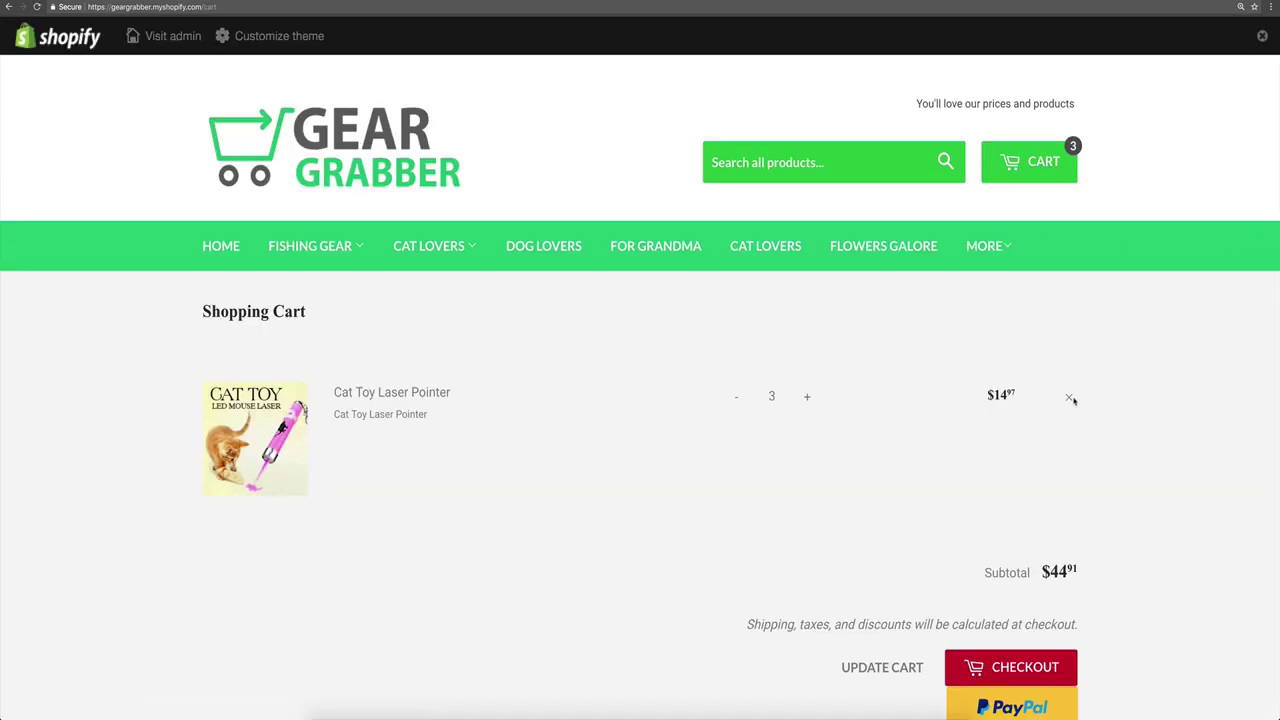
{"action": "left_click", "coordinate": [1068, 398]}
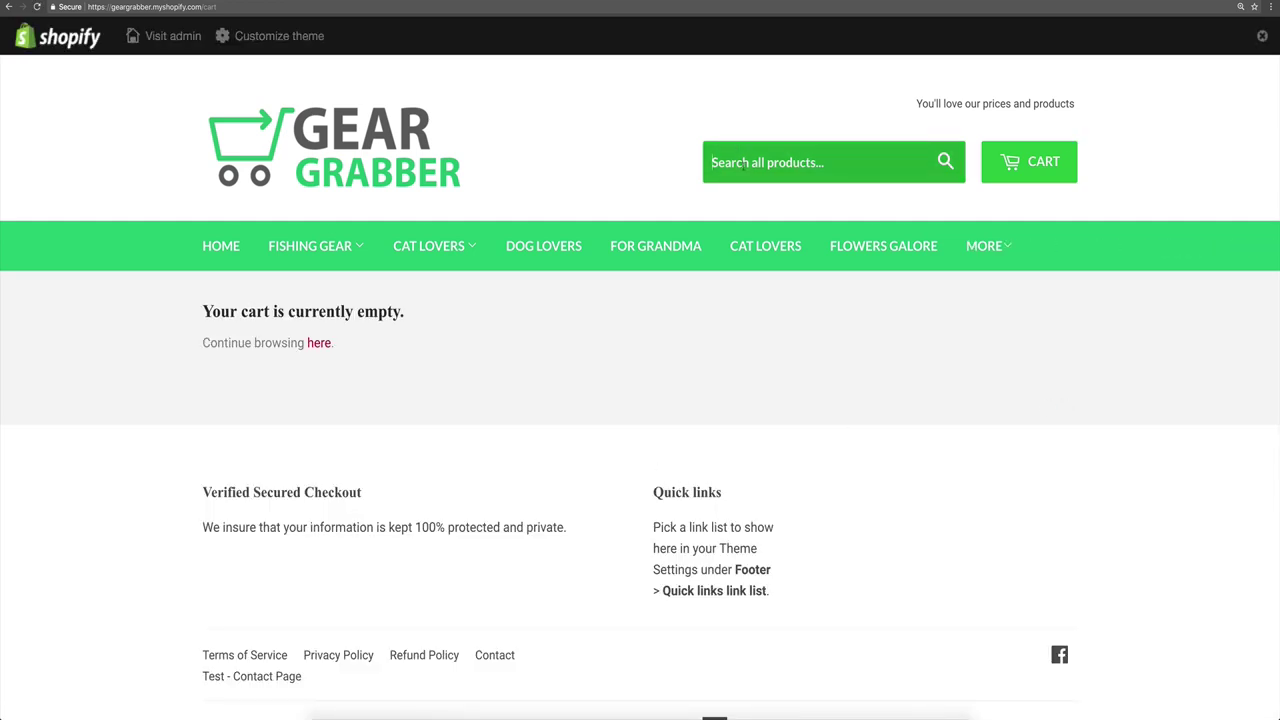
{"action": "left_click", "coordinate": [743, 165]}
{"action": "type", "text": "offer"}
{"action": "key", "text": "Return"}
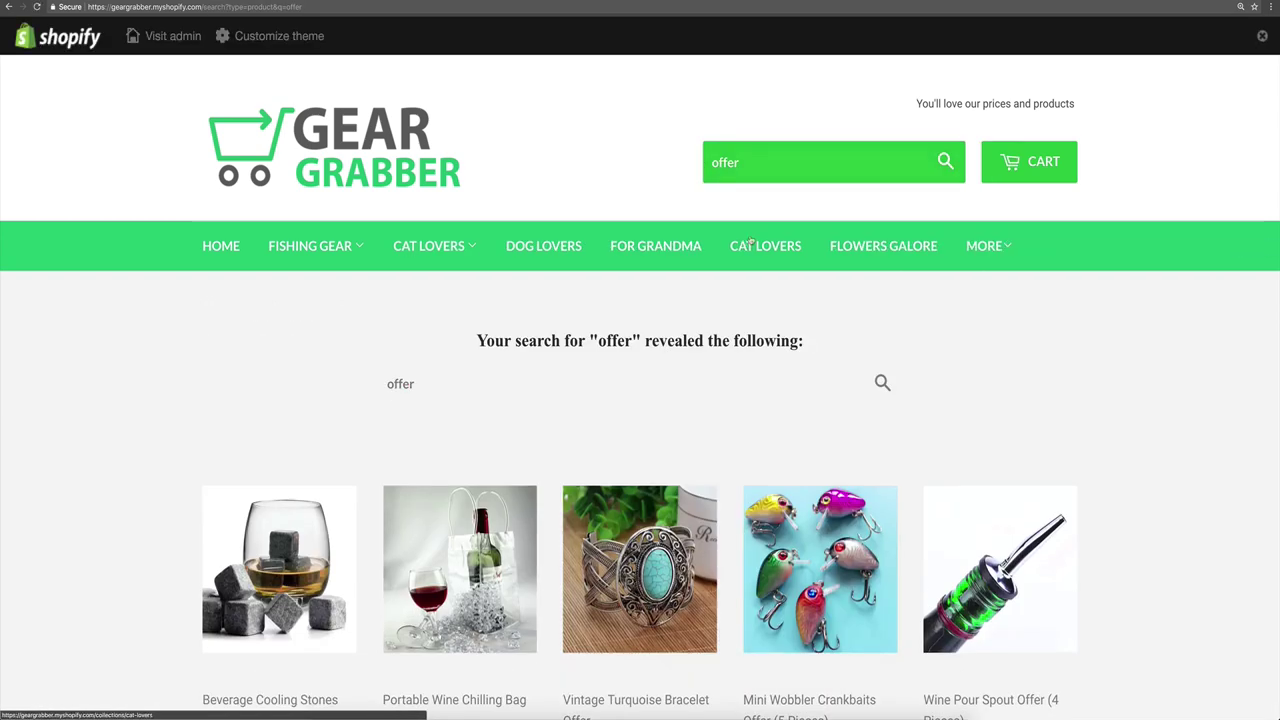
Browse the offer products in the search results and open the Cat Silver Necklace Offer
{"action": "scroll", "coordinate": [677, 311], "scroll_direction": "down", "scroll_amount": 5}
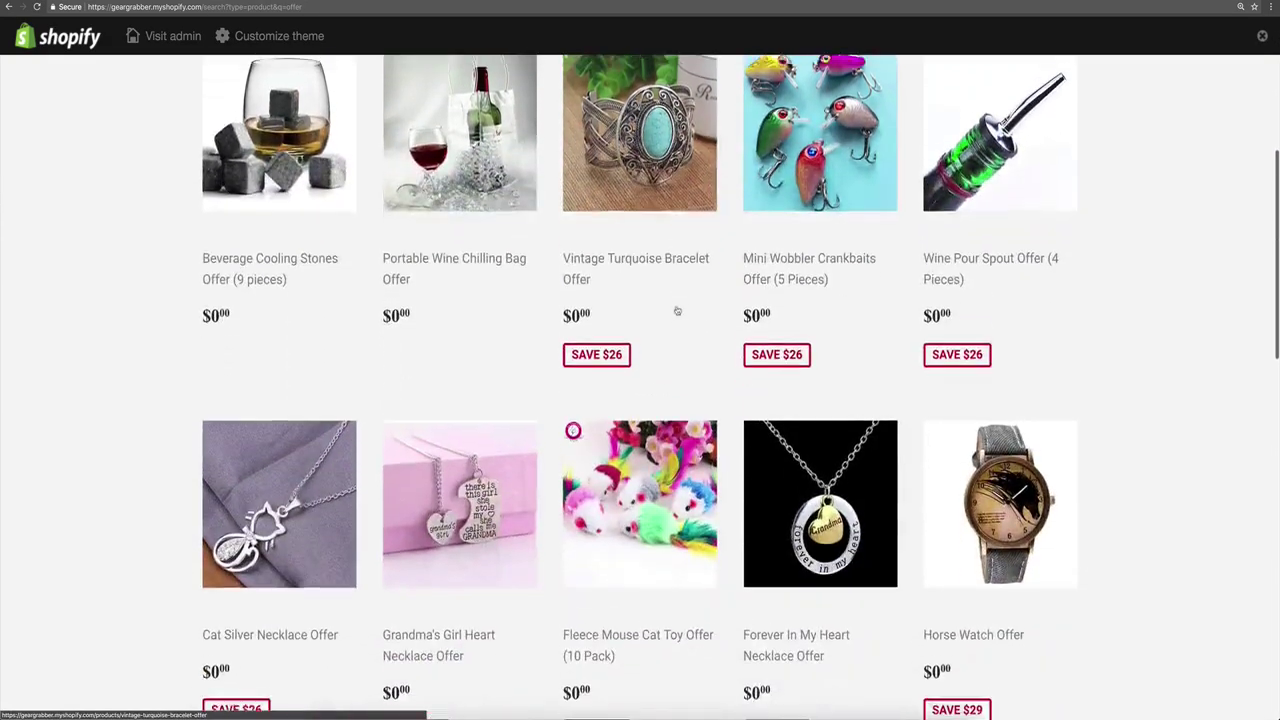
{"action": "scroll", "coordinate": [677, 311], "scroll_direction": "up", "scroll_amount": 2}
{"action": "scroll", "coordinate": [455, 445], "scroll_direction": "down", "scroll_amount": 2}
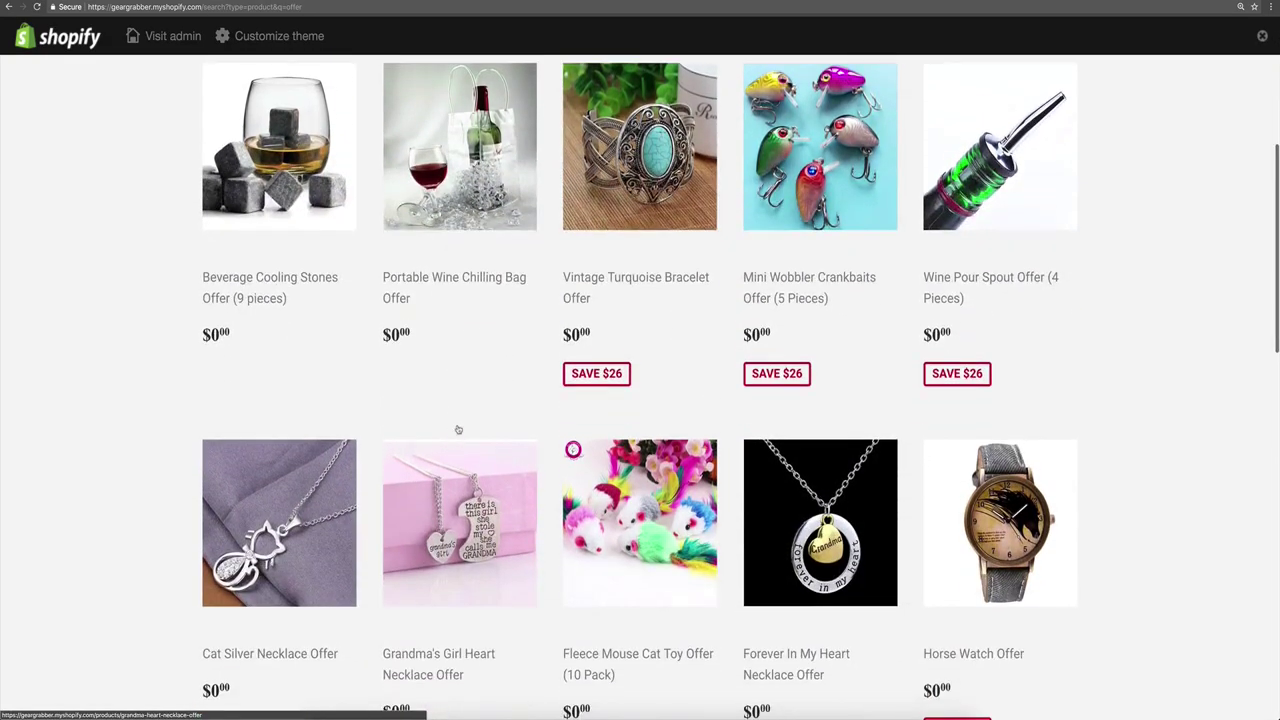
{"action": "scroll", "coordinate": [458, 429], "scroll_direction": "down", "scroll_amount": 1}
{"action": "left_click", "coordinate": [291, 477]}
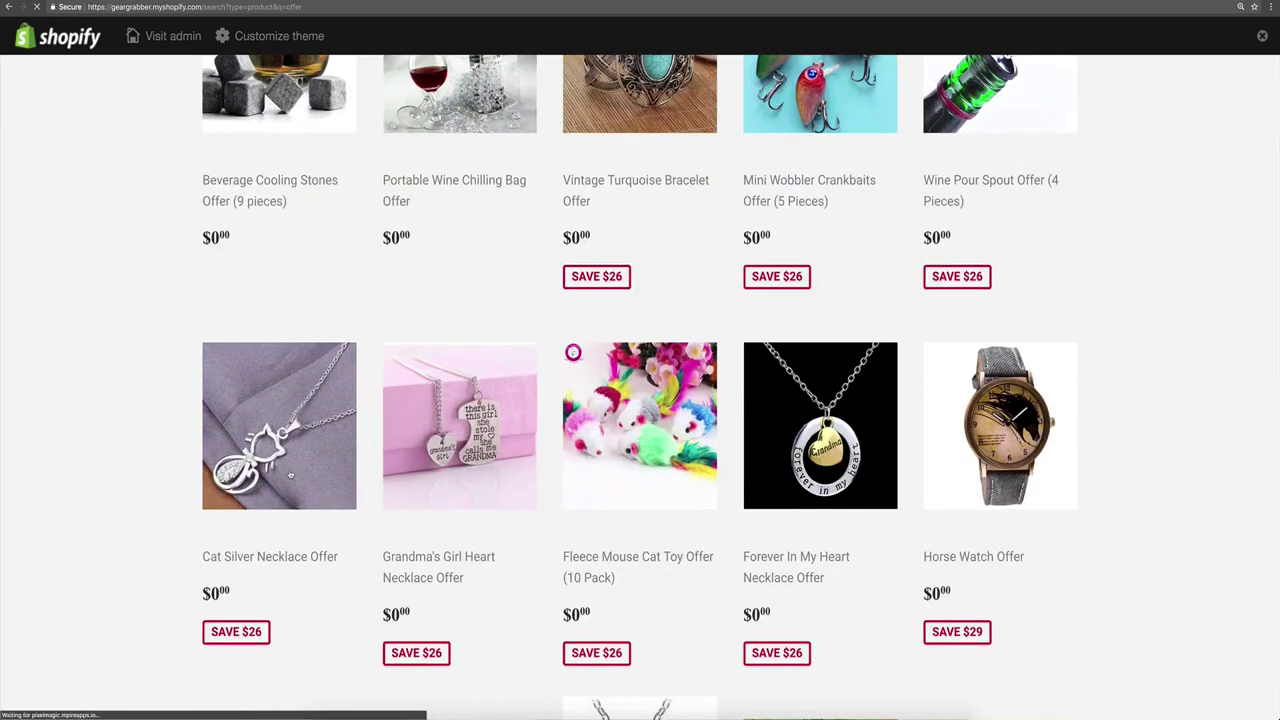
Add one Cat Silver Necklace Offer to the cart and proceed to checkout to view its shipping options
{"action": "scroll", "coordinate": [857, 423], "scroll_direction": "down", "scroll_amount": 2}
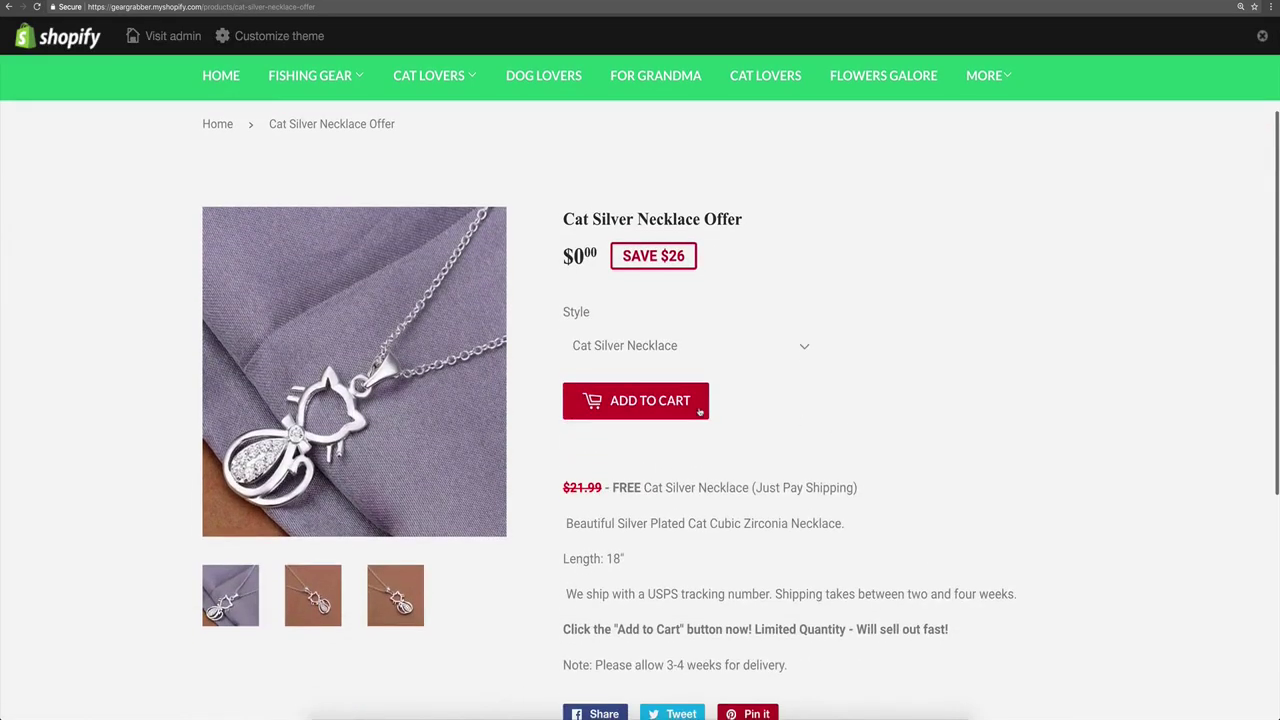
{"action": "left_click", "coordinate": [690, 411]}
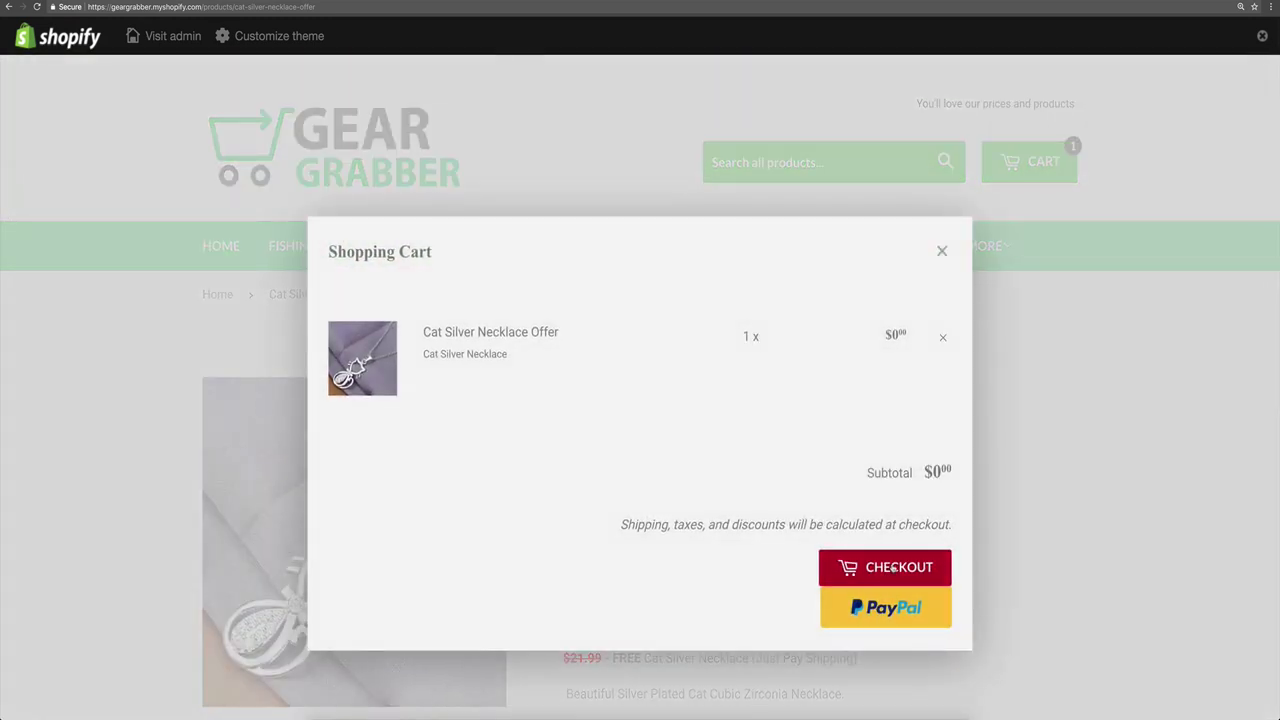
{"action": "left_click", "coordinate": [888, 569]}
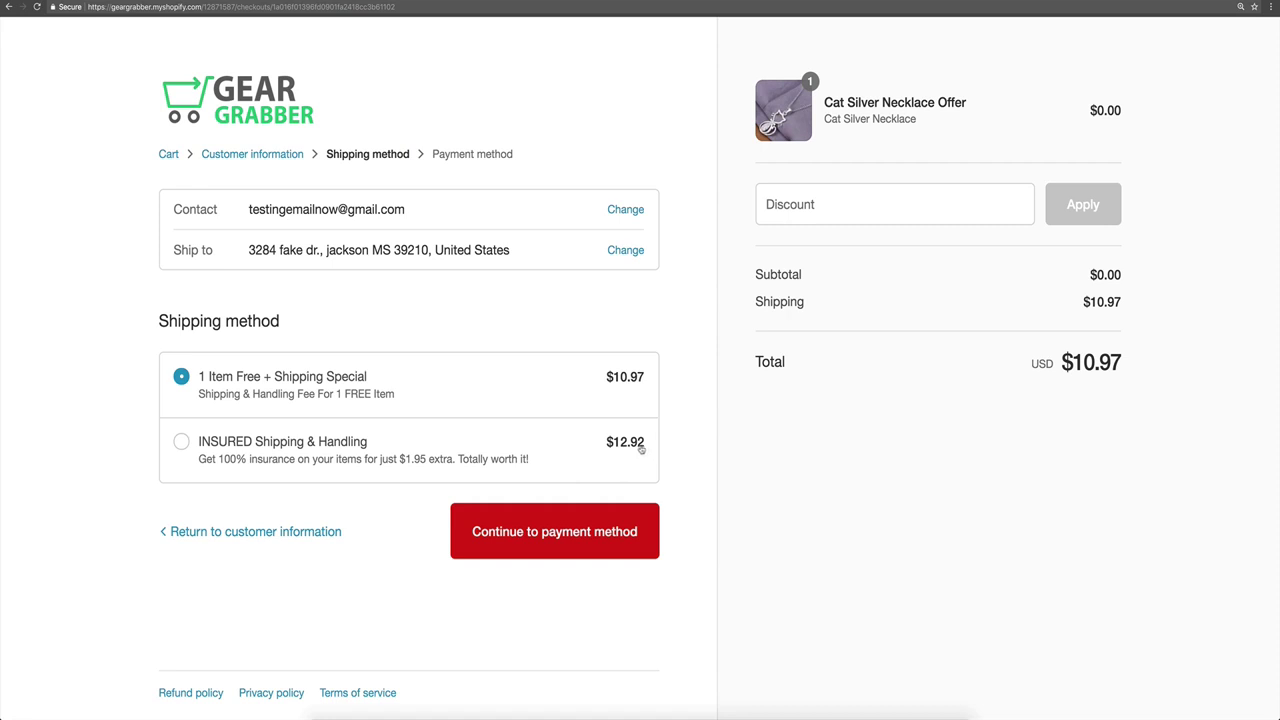
Raise the Cat Silver Necklace Offer quantity to 2 in the cart and check out to compare the shipping rates
{"action": "left_click", "coordinate": [169, 155]}
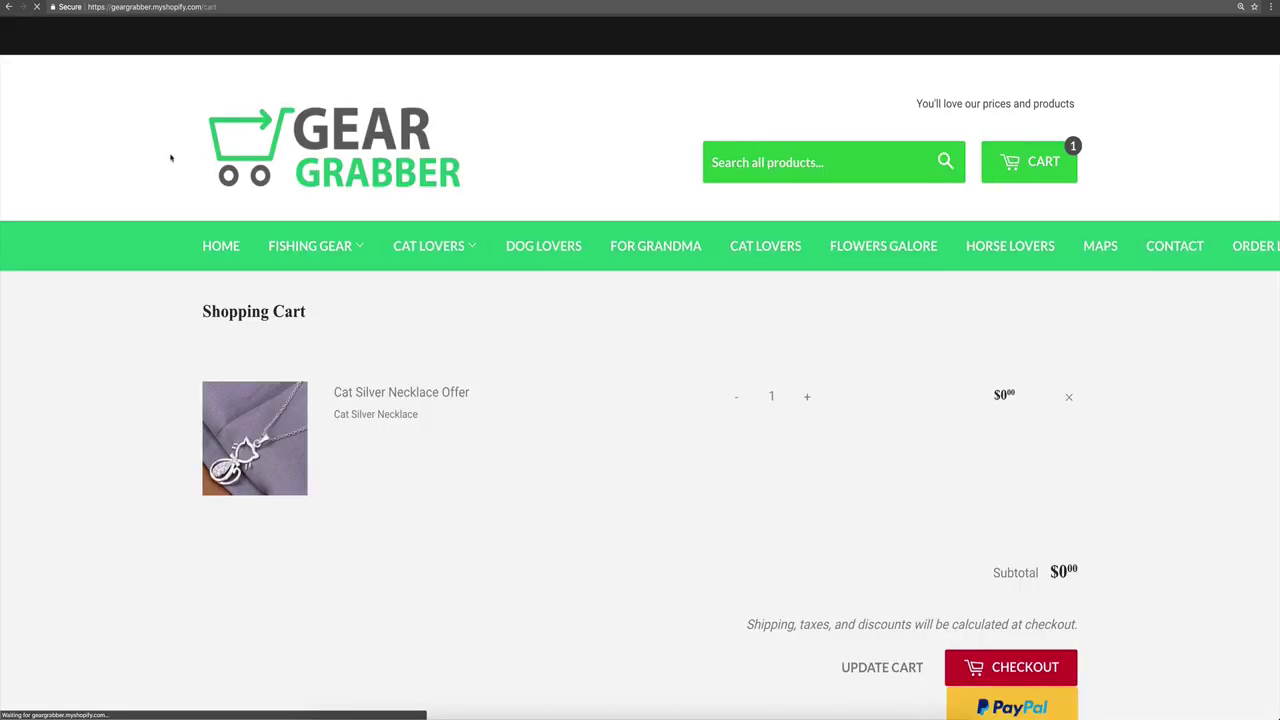
{"action": "left_click", "coordinate": [808, 398]}
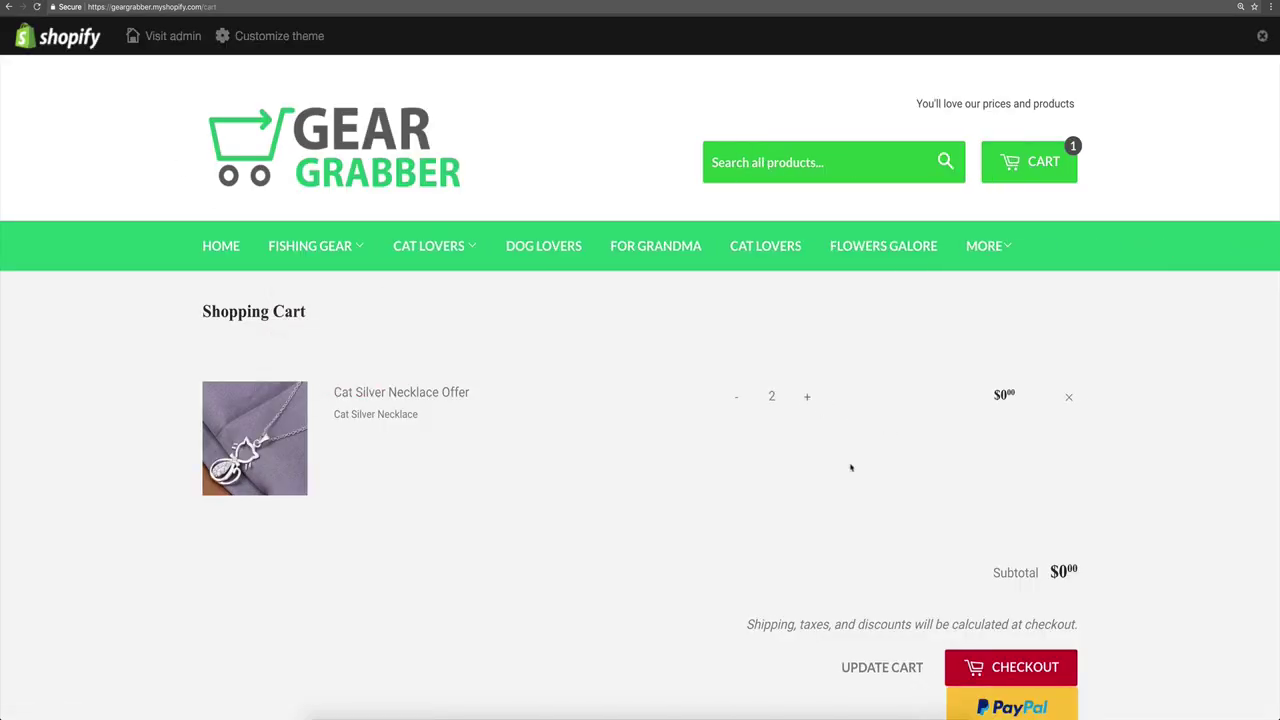
{"action": "left_click", "coordinate": [997, 672]}
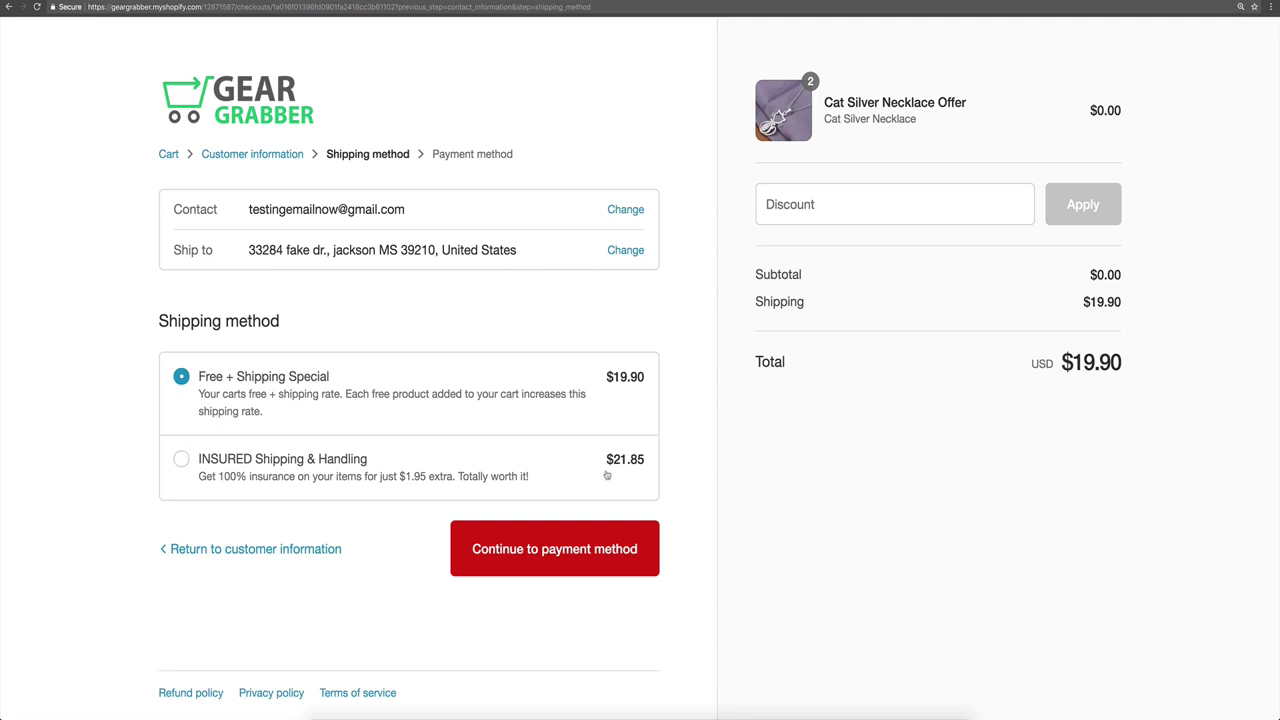
Raise the necklace offer quantity to 7, check out, and examine the Free + Shipping Special rate and its description
{"action": "left_click", "coordinate": [168, 156]}
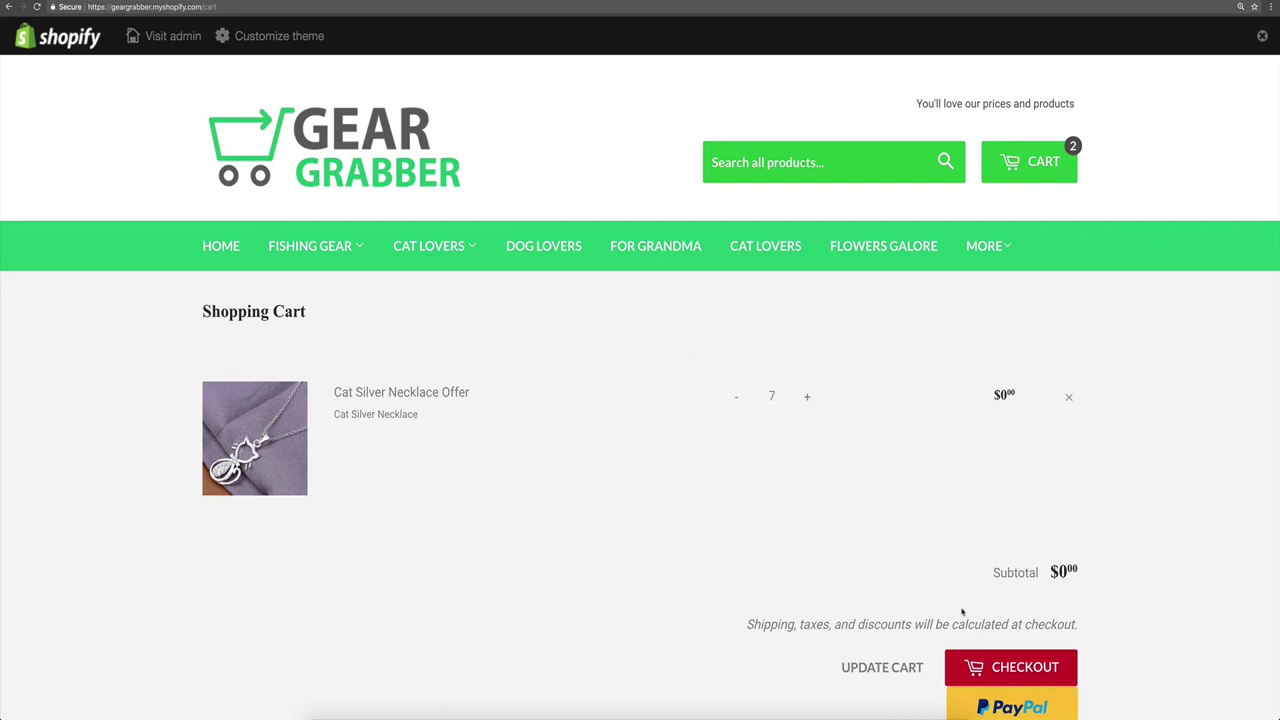
{"action": "left_click", "coordinate": [997, 668]}
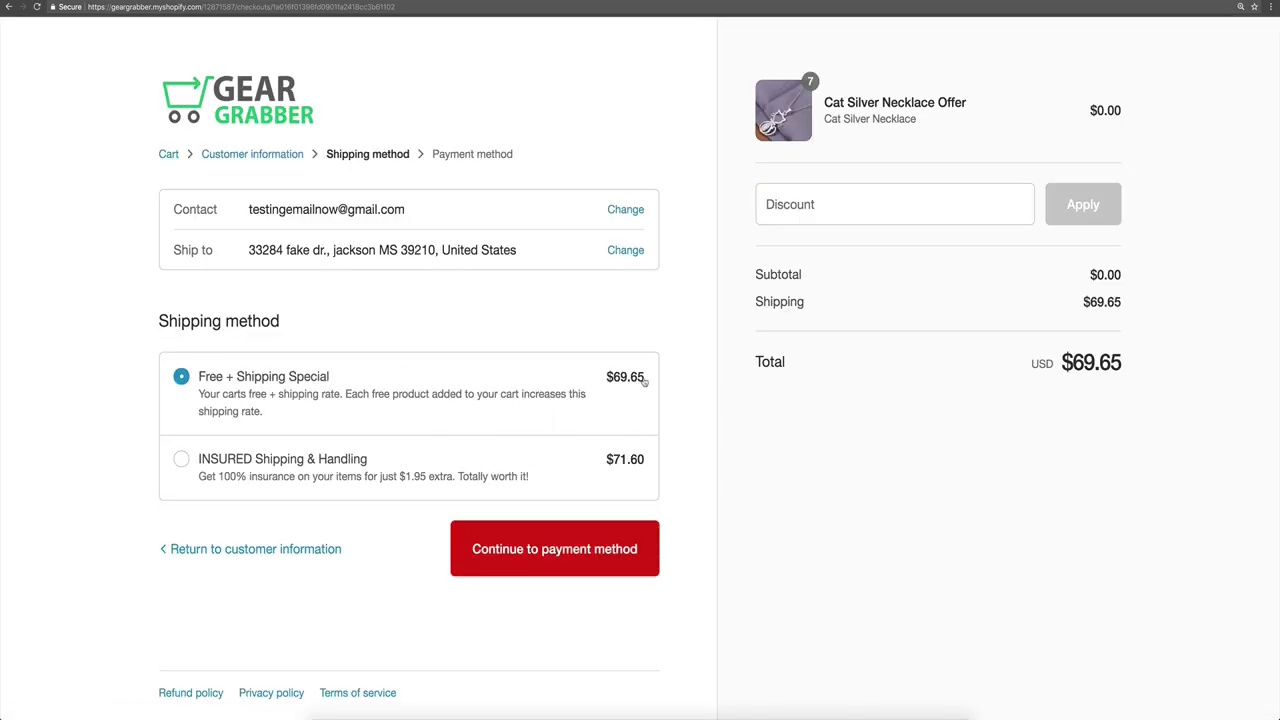
{"action": "left_click_drag", "start_coordinate": [604, 379], "coordinate": [644, 380]}
{"action": "left_click_drag", "start_coordinate": [344, 395], "coordinate": [582, 411]}
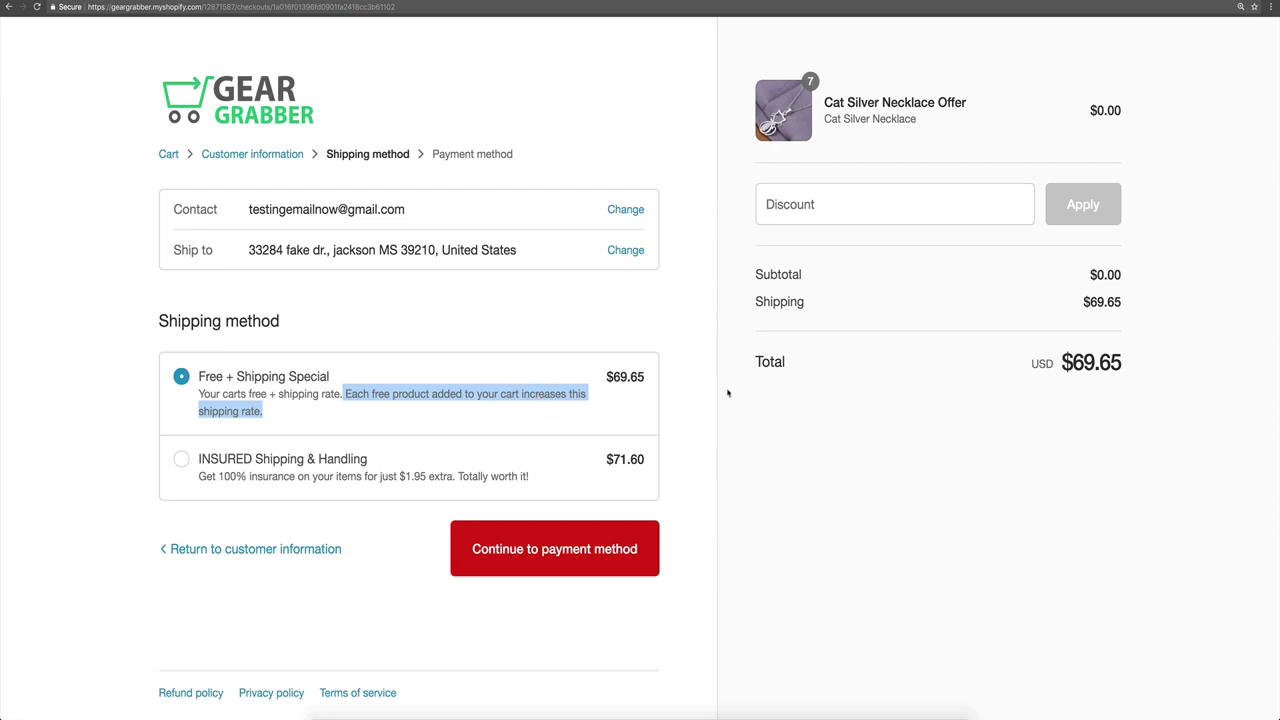
{"action": "left_click", "coordinate": [782, 422]}
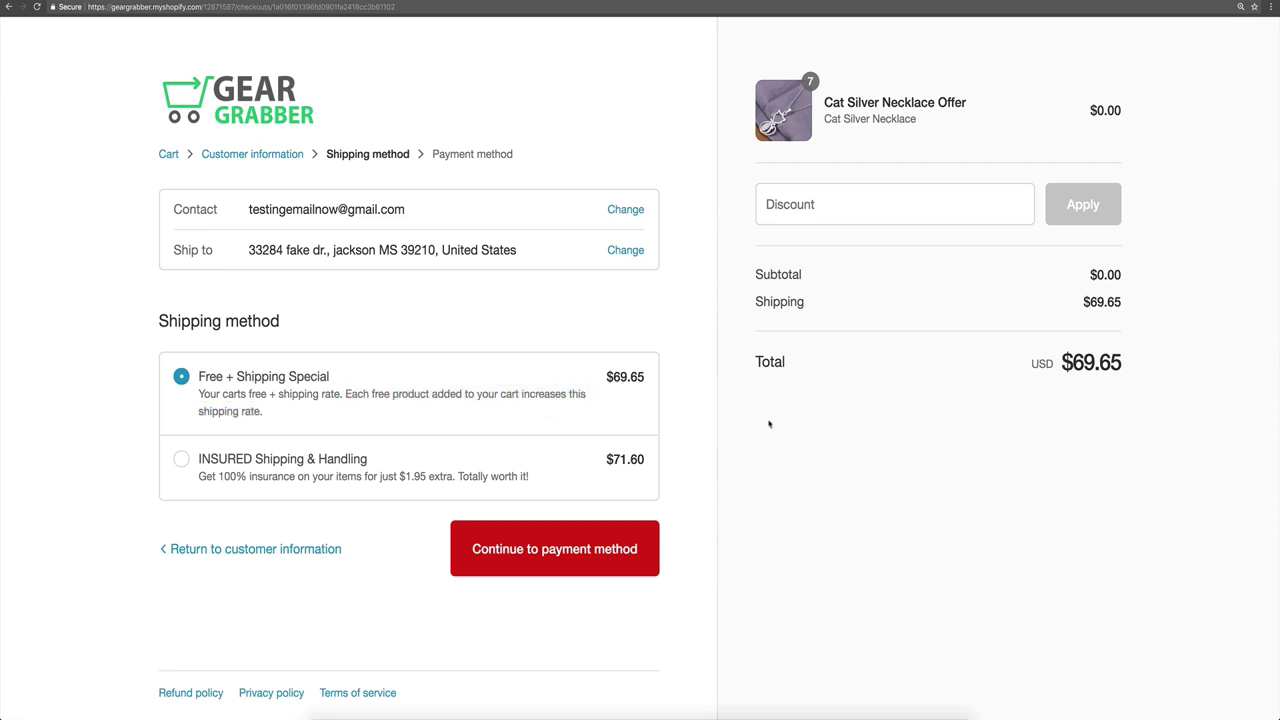
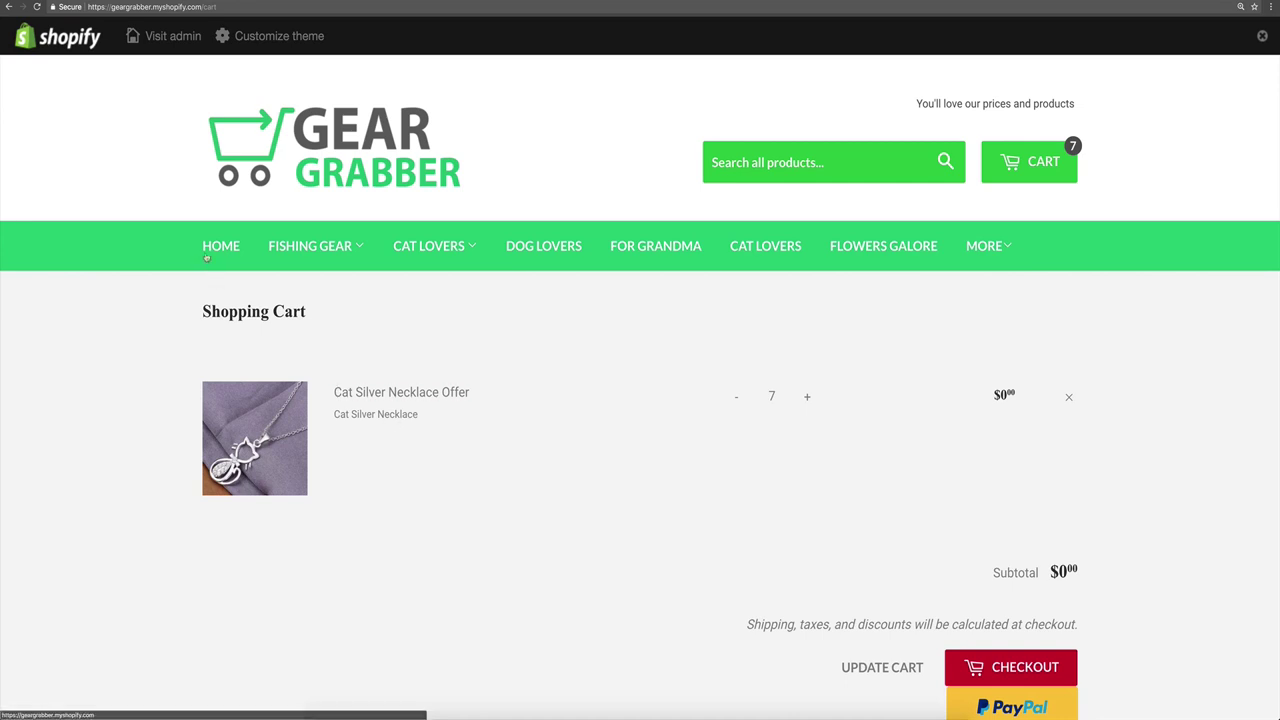
Go to the store's home page and open the Peacock Women's Casual Shoes from the Women's Casual Shoes collection
{"action": "left_click", "coordinate": [212, 255]}
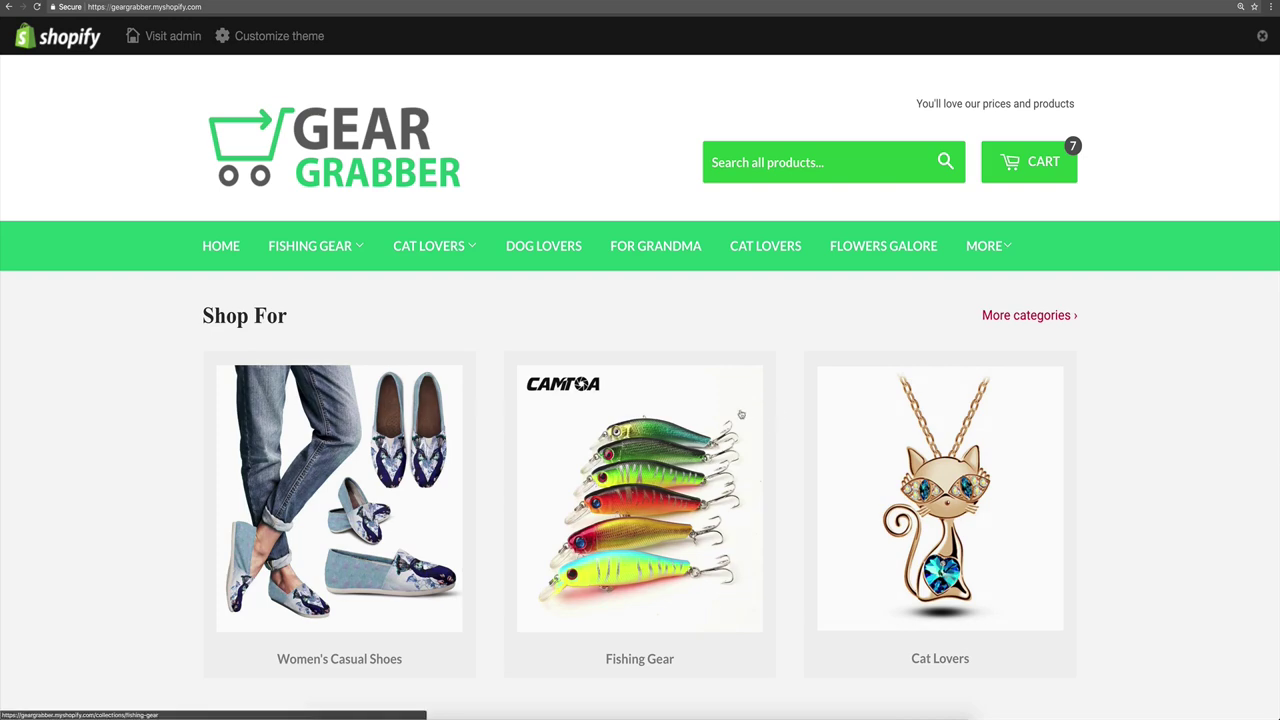
{"action": "scroll", "coordinate": [195, 403], "scroll_direction": "down", "scroll_amount": 3}
{"action": "scroll", "coordinate": [195, 403], "scroll_direction": "down", "scroll_amount": 4}
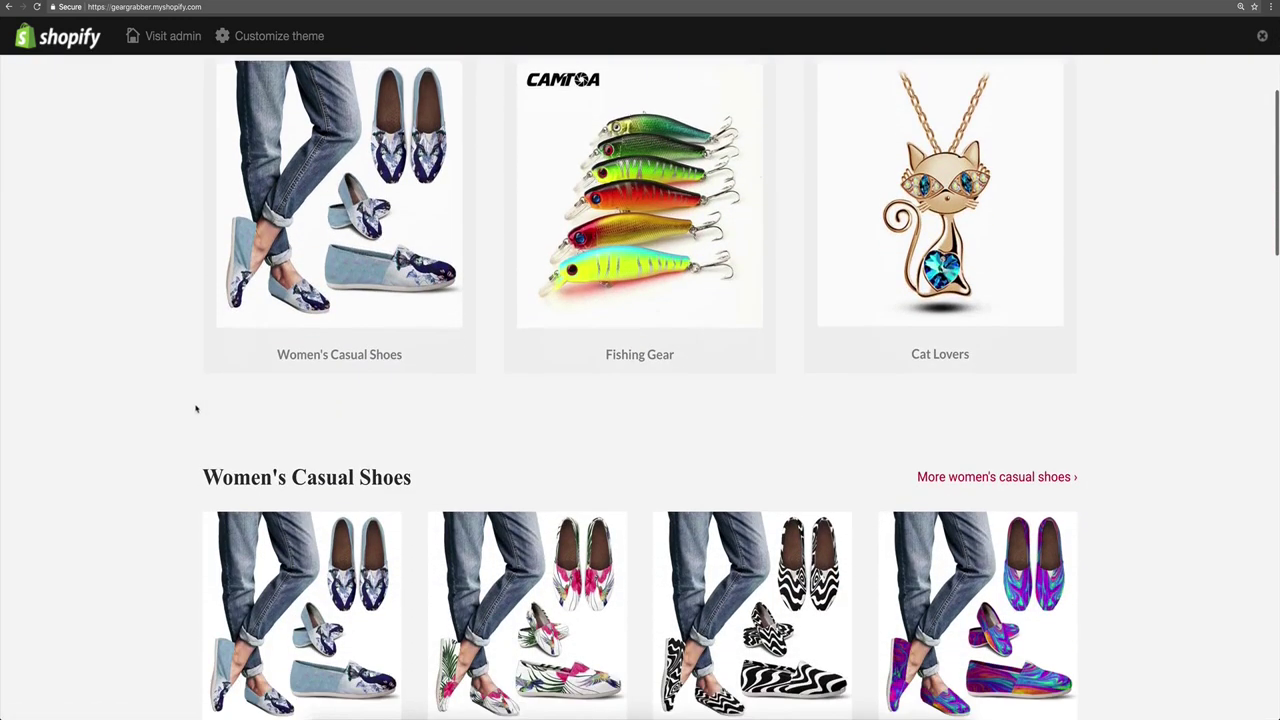
{"action": "scroll", "coordinate": [196, 408], "scroll_direction": "down", "scroll_amount": 3}
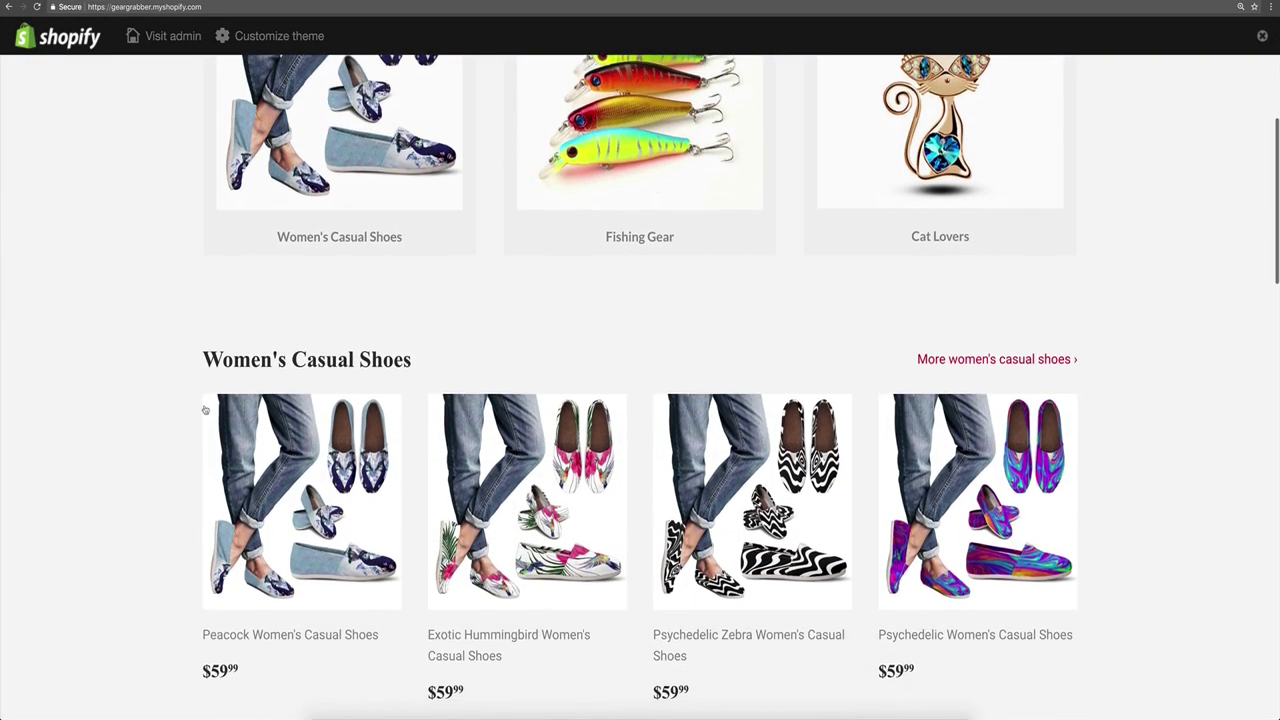
{"action": "left_click", "coordinate": [306, 476]}
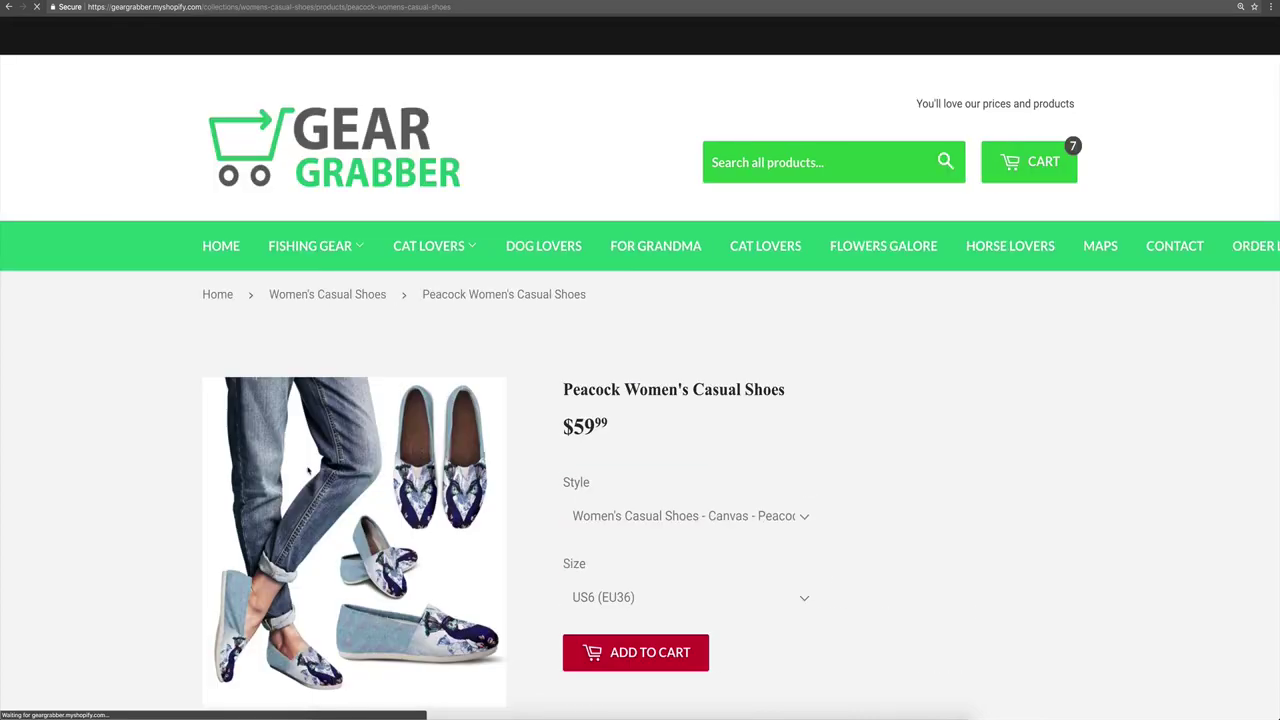
Check the price of the Peacock Women's Casual Shoes, add size US6 (EU36) to the cart and review the cart's contents
{"action": "scroll", "coordinate": [472, 486], "scroll_direction": "down", "scroll_amount": 2}
{"action": "scroll", "coordinate": [700, 510], "scroll_direction": "down", "scroll_amount": 2}
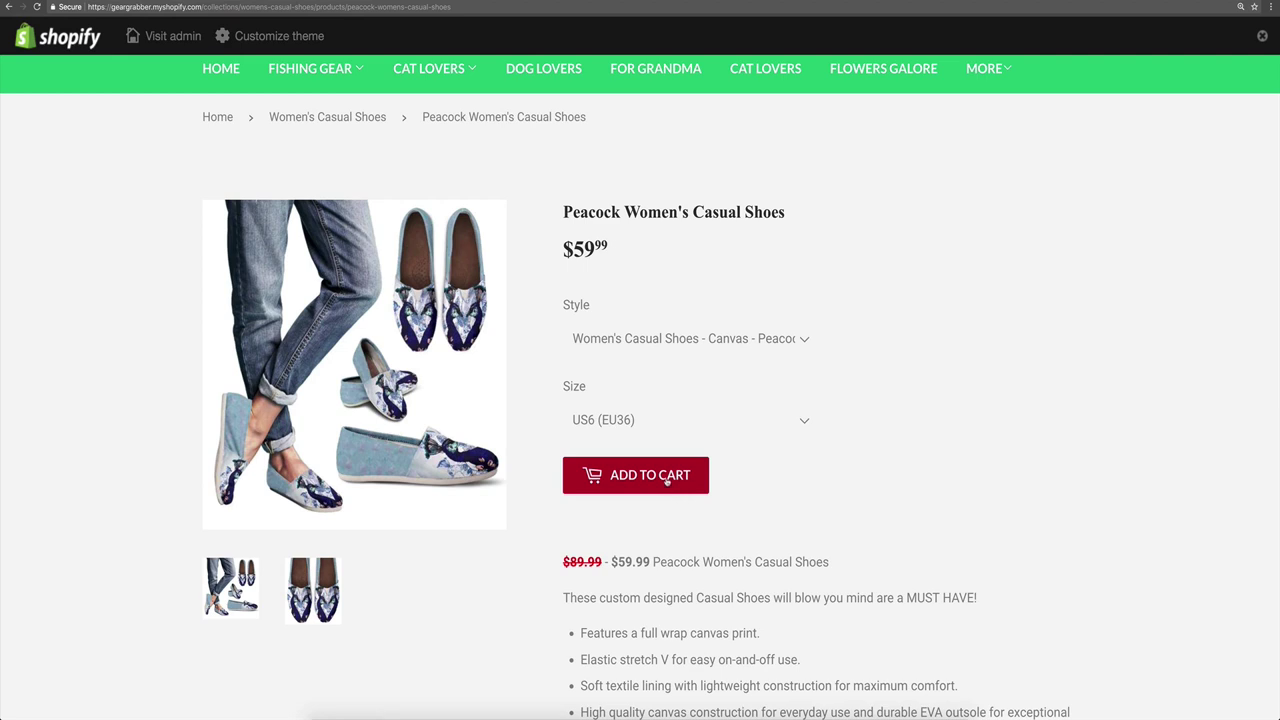
{"action": "left_click_drag", "start_coordinate": [570, 236], "coordinate": [637, 264]}
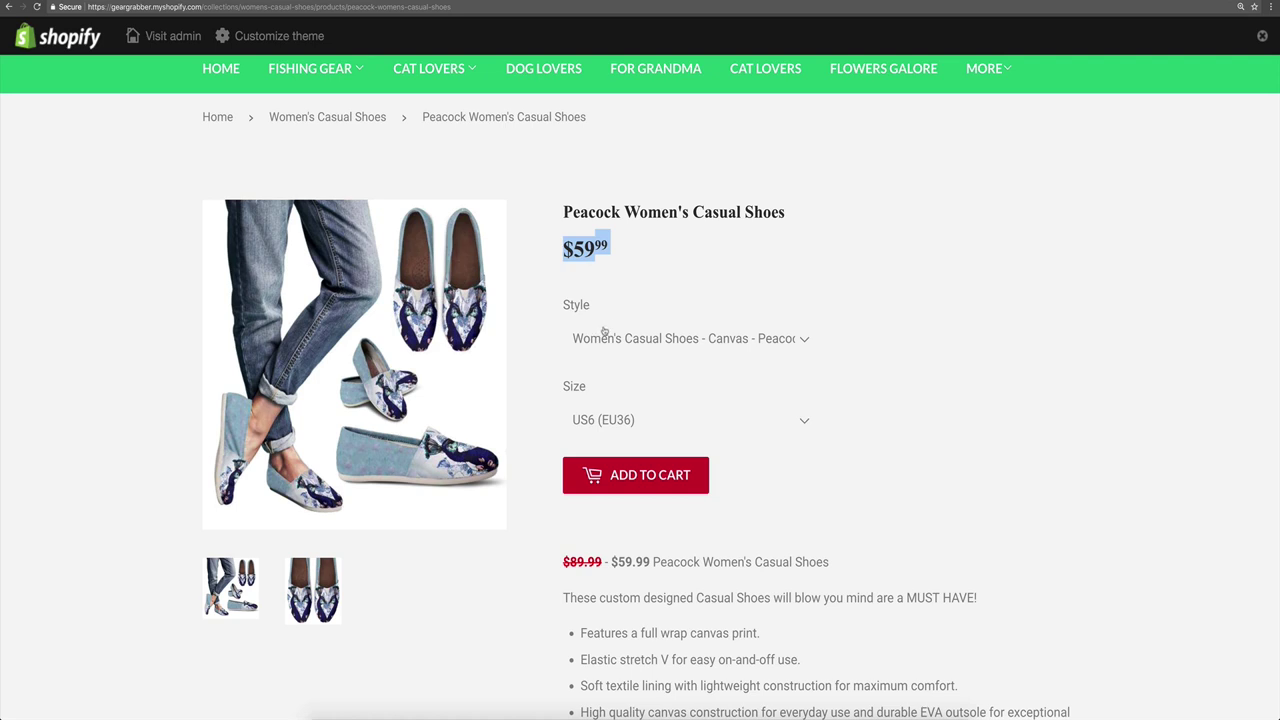
{"action": "left_click", "coordinate": [631, 475]}
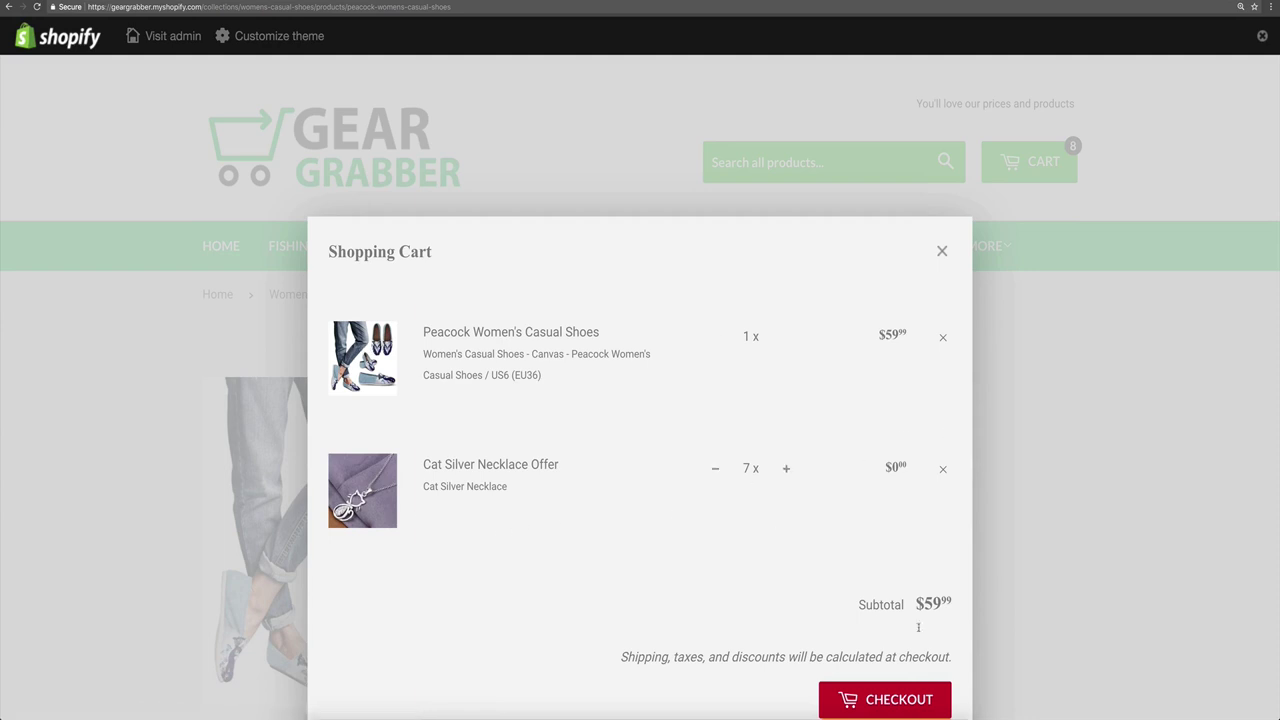
{"action": "scroll", "coordinate": [843, 511], "scroll_direction": "down", "scroll_amount": 2}
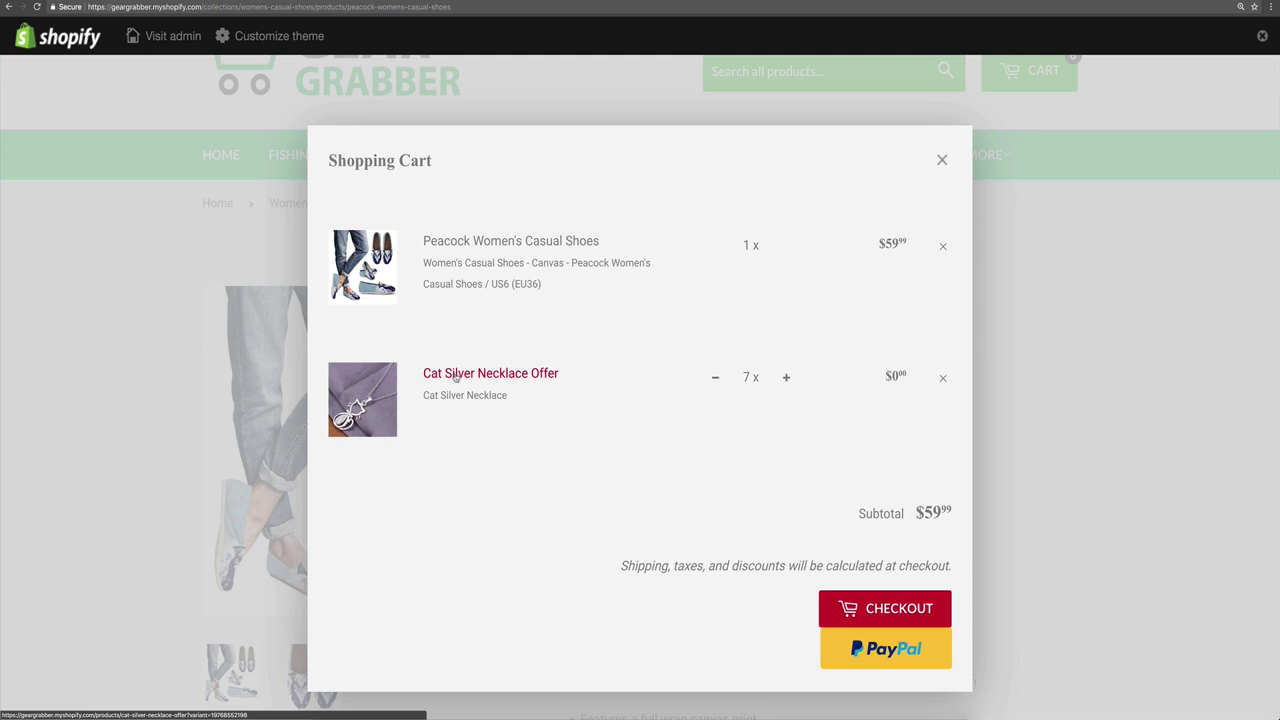
Check out the mixed cart and examine the shoes, the necklace offer and the Free + Shipping Special rate description
{"action": "left_click", "coordinate": [880, 608]}
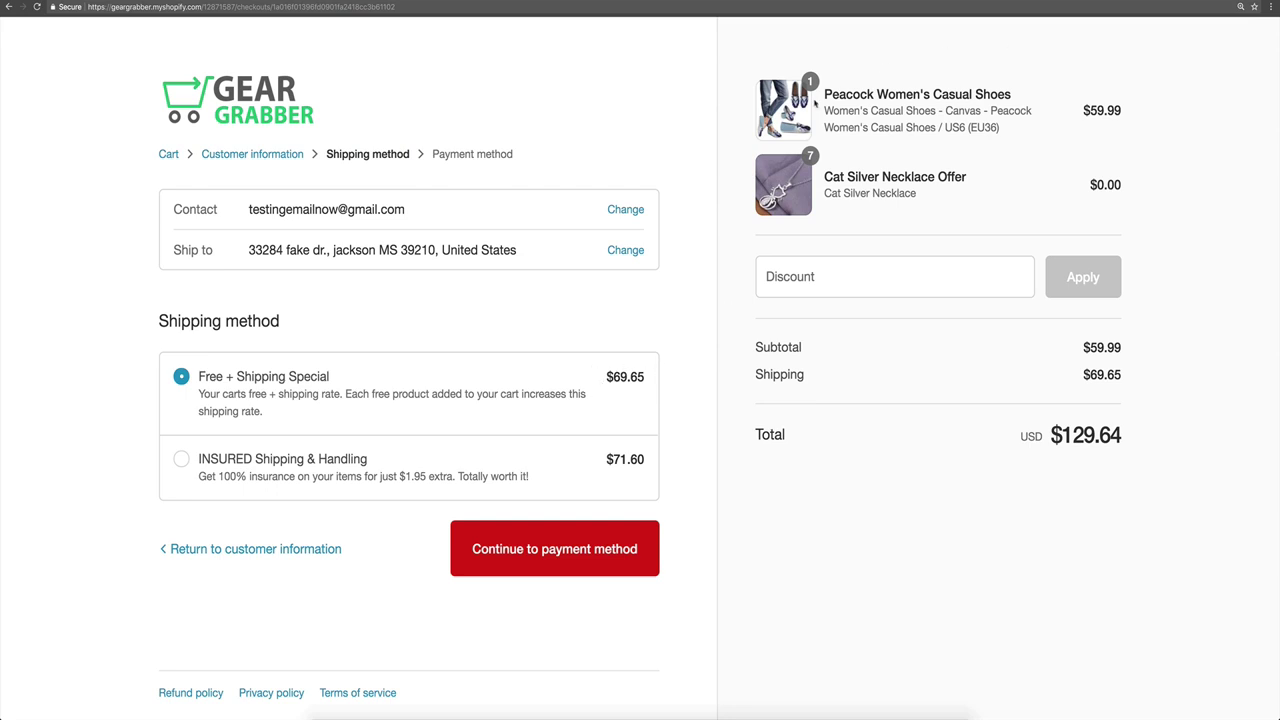
{"action": "left_click_drag", "start_coordinate": [826, 111], "coordinate": [1000, 127]}
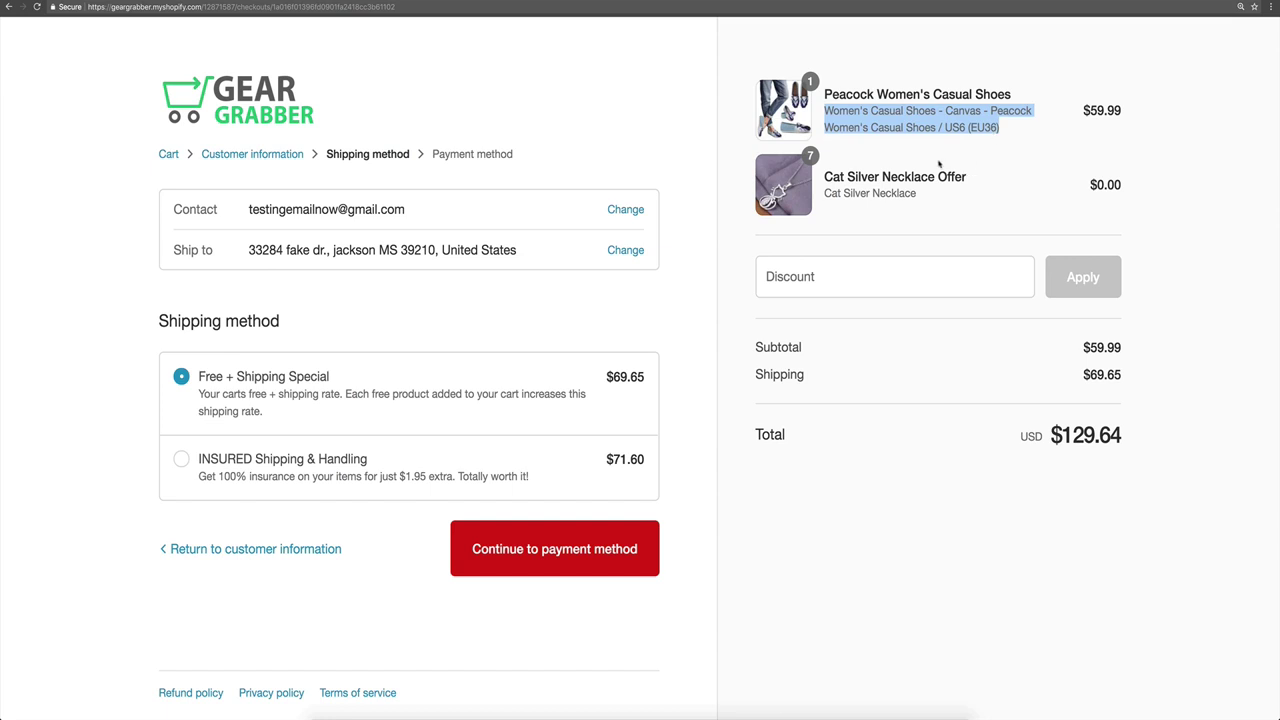
{"action": "left_click", "coordinate": [1000, 133]}
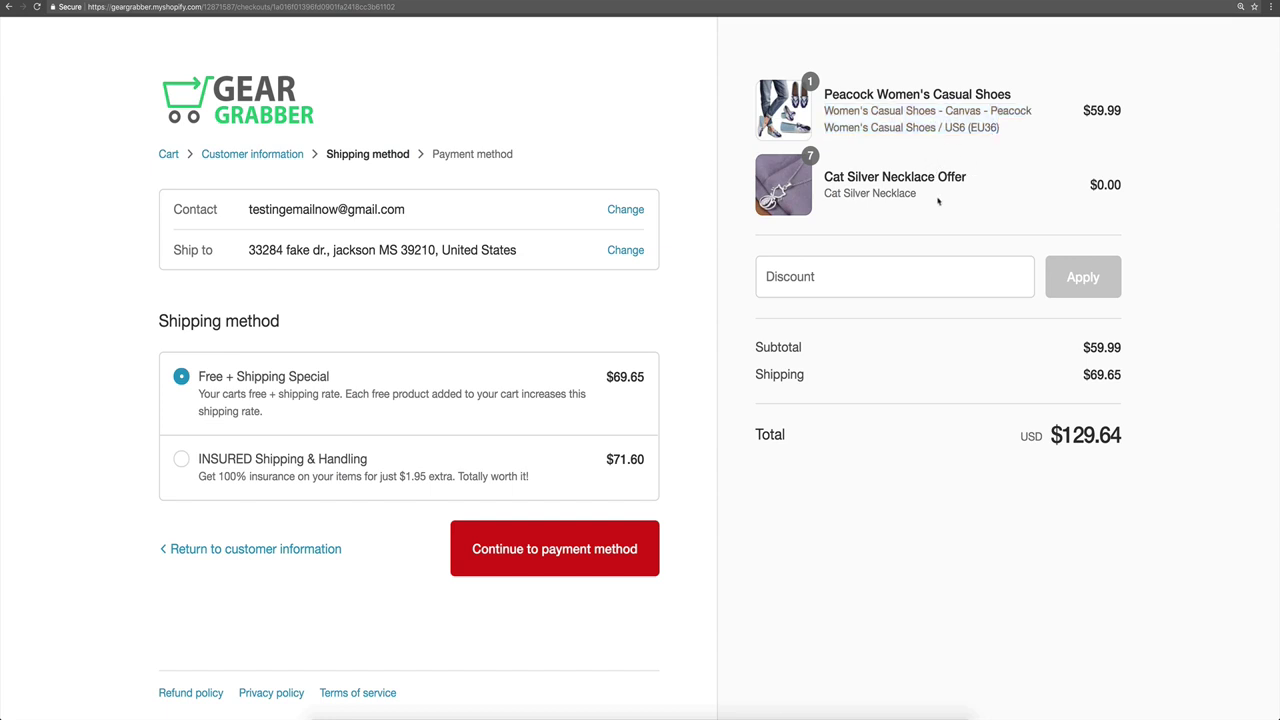
{"action": "left_click_drag", "start_coordinate": [938, 201], "coordinate": [824, 177]}
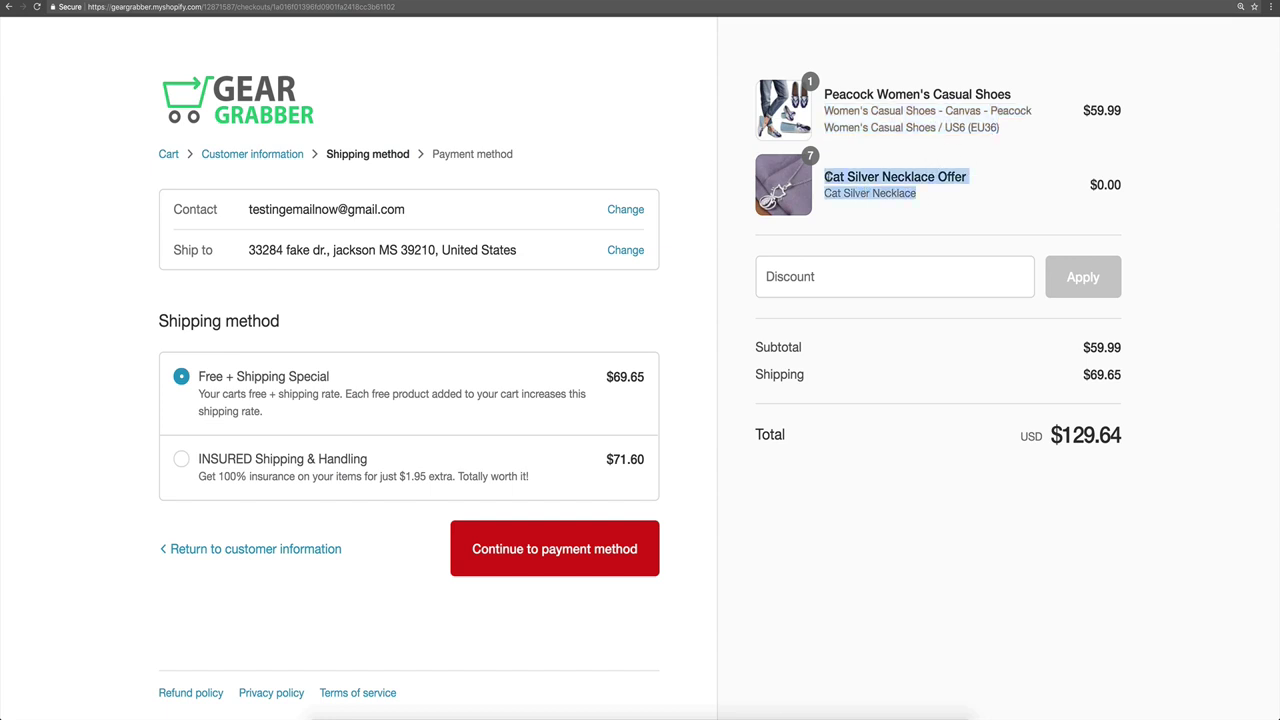
{"action": "left_click", "coordinate": [937, 122]}
{"action": "left_click_drag", "start_coordinate": [997, 128], "coordinate": [824, 113]}
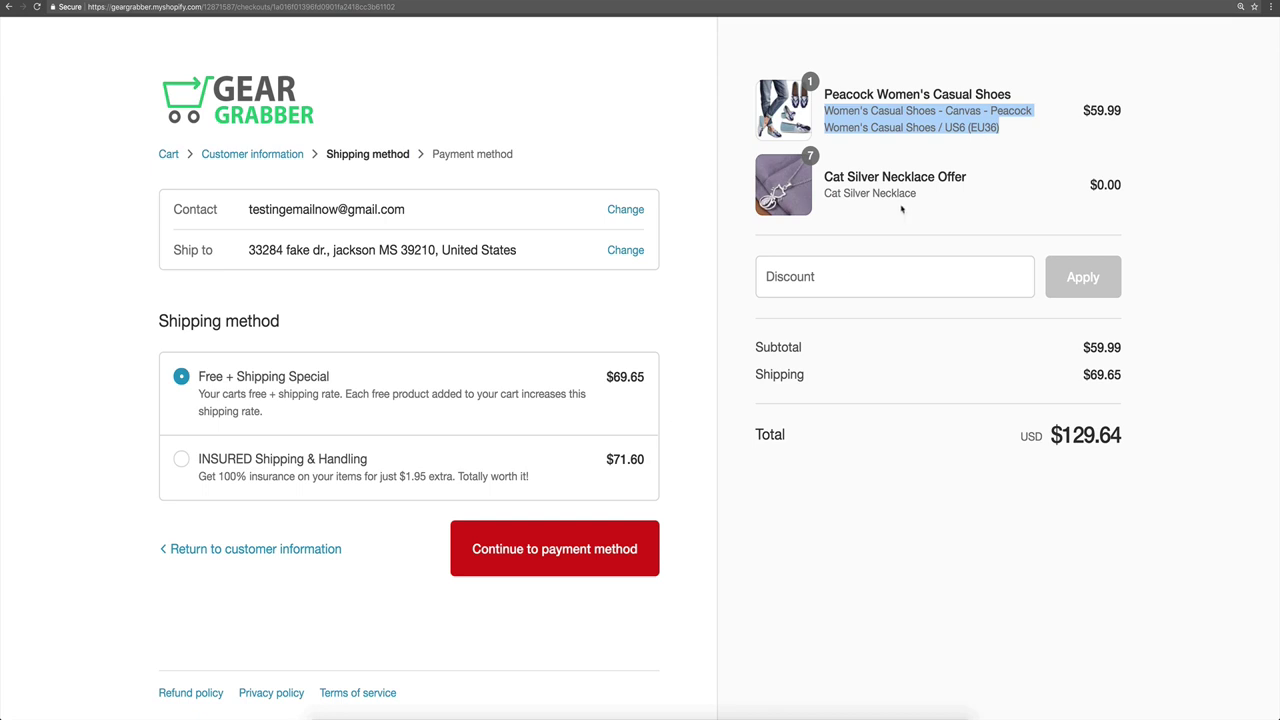
{"action": "left_click_drag", "start_coordinate": [926, 199], "coordinate": [824, 177]}
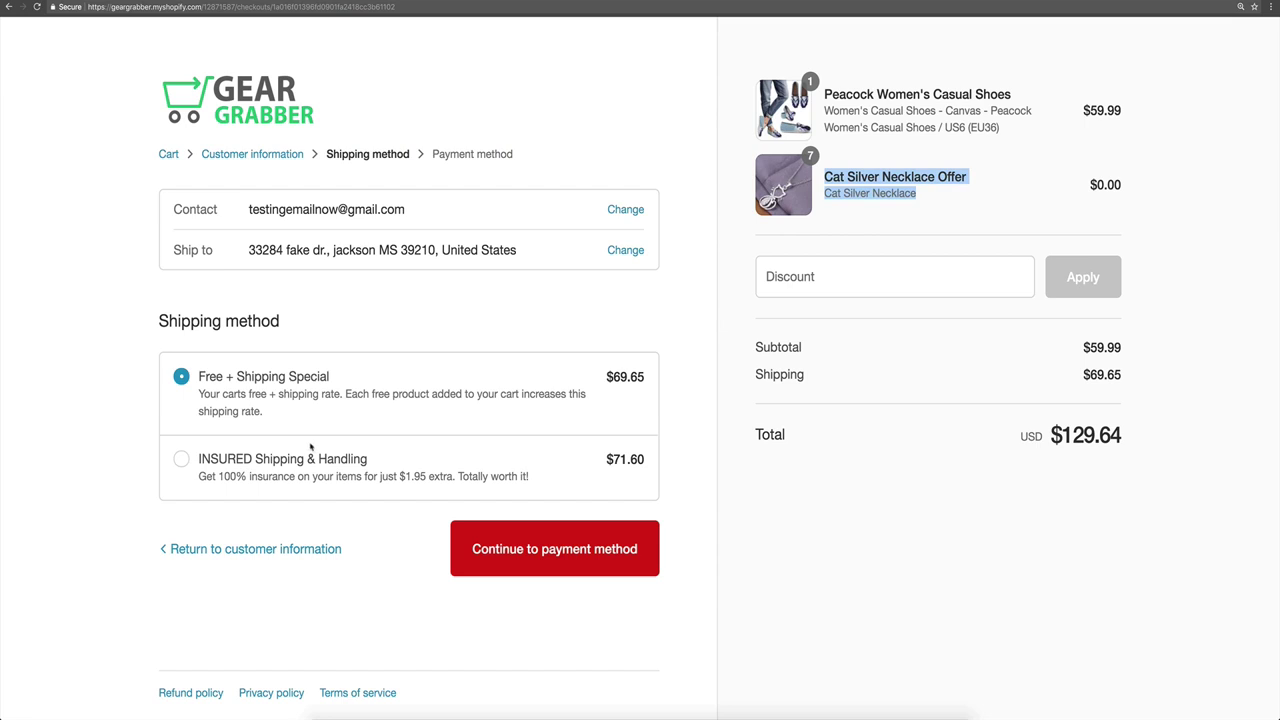
{"action": "left_click_drag", "start_coordinate": [198, 376], "coordinate": [280, 416]}
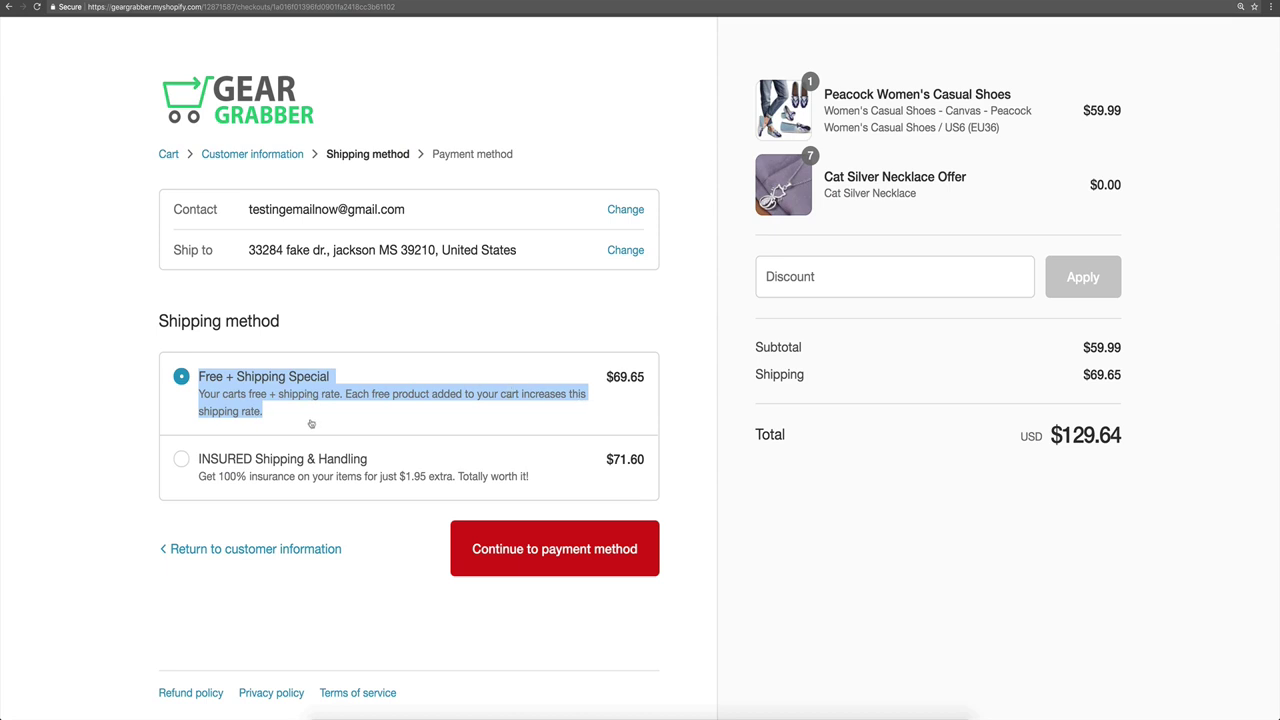
{"action": "left_click", "coordinate": [121, 437]}
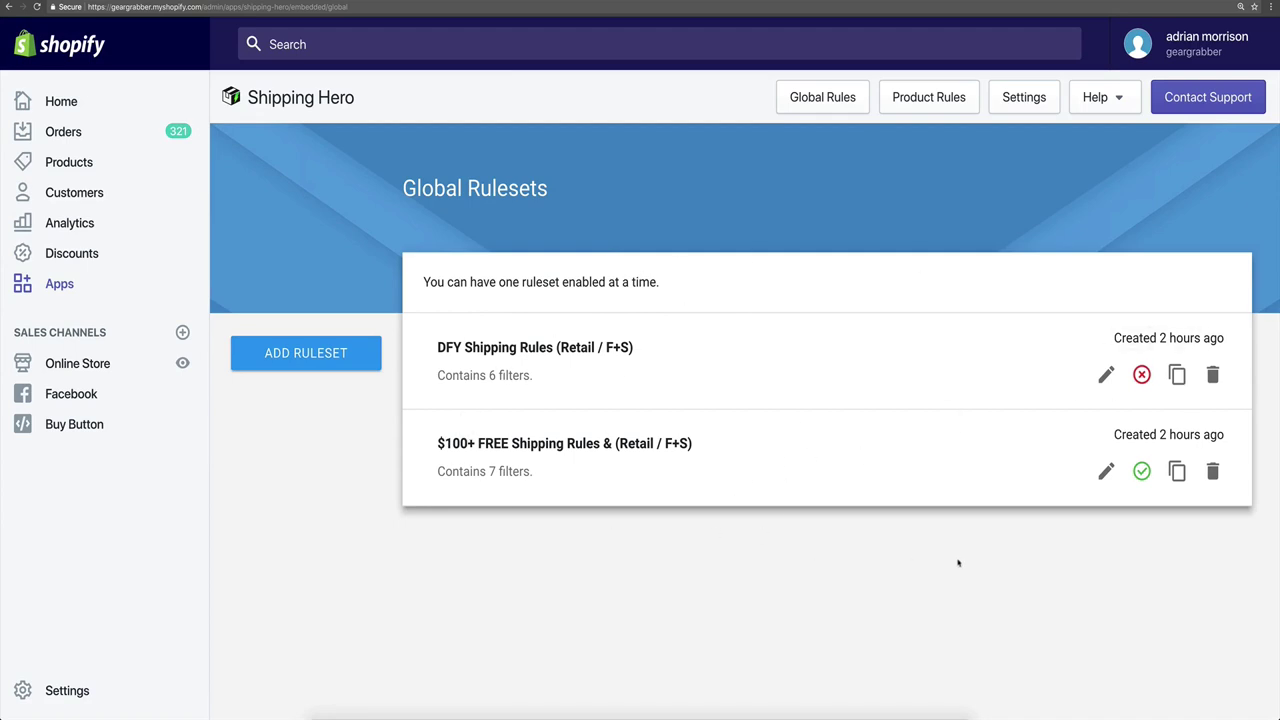
In Shipping Hero's global rulesets, toggle between the two rulesets, leave DFY Shipping Rules (Retail / F+S) active, and dismiss the notifications
{"action": "left_click", "coordinate": [1142, 374]}
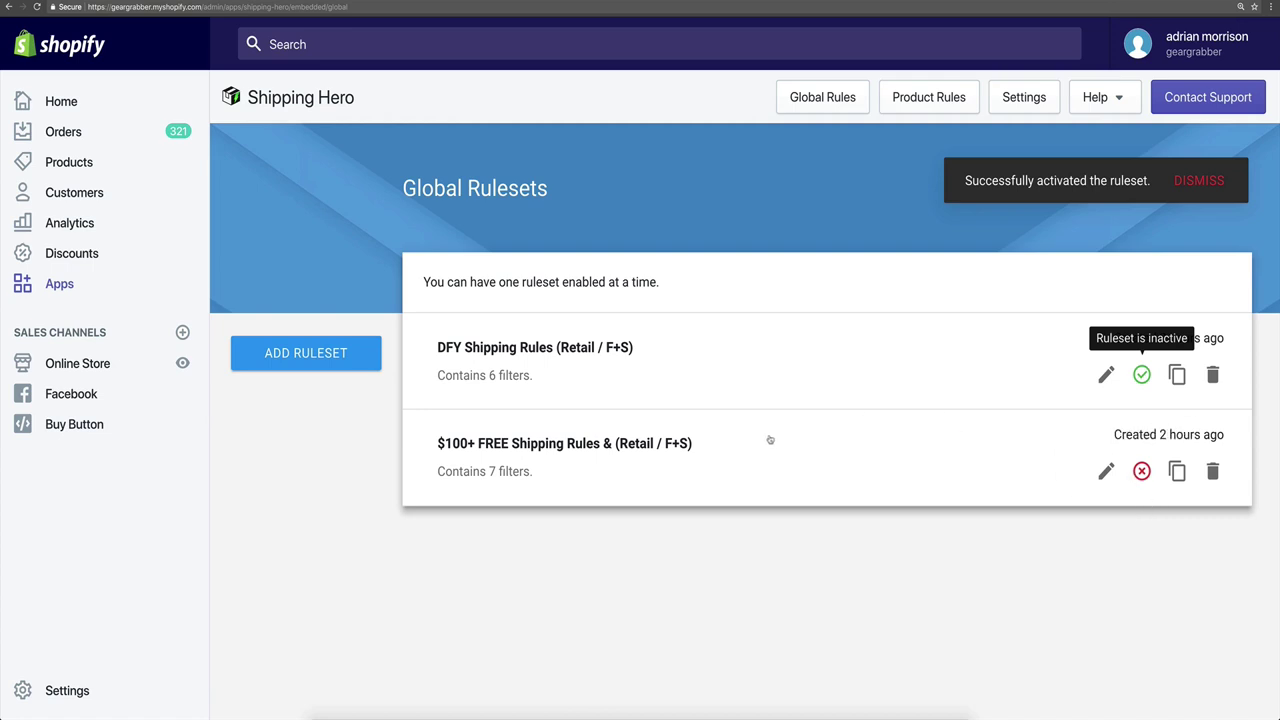
{"action": "left_click", "coordinate": [1142, 471]}
{"action": "left_click", "coordinate": [1142, 471]}
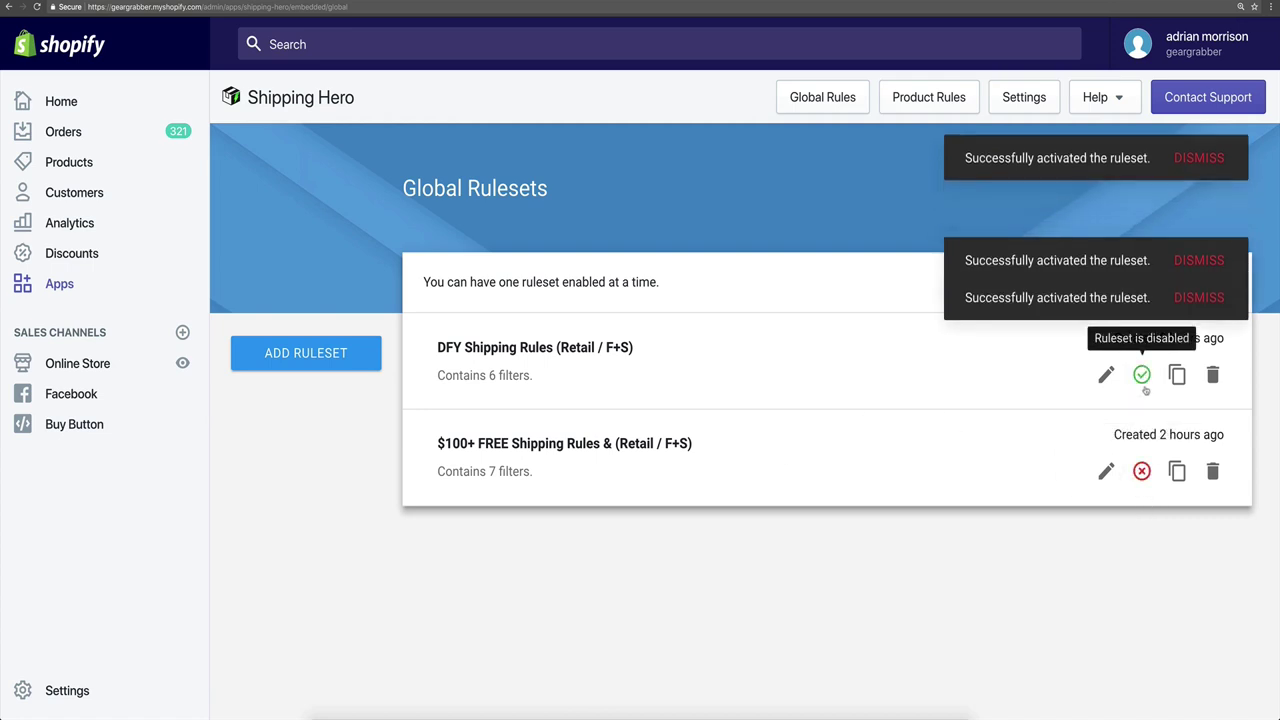
{"action": "left_click", "coordinate": [1142, 471]}
{"action": "left_click", "coordinate": [1142, 374]}
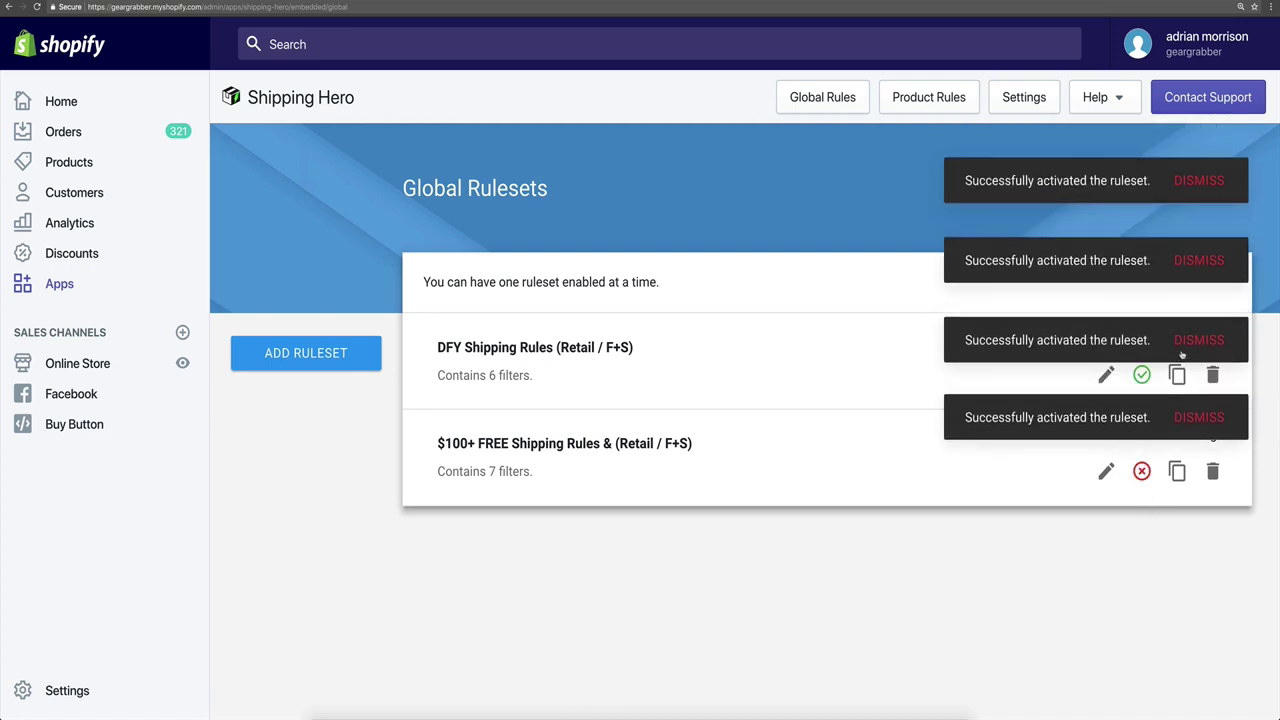
{"action": "left_click", "coordinate": [1199, 307]}
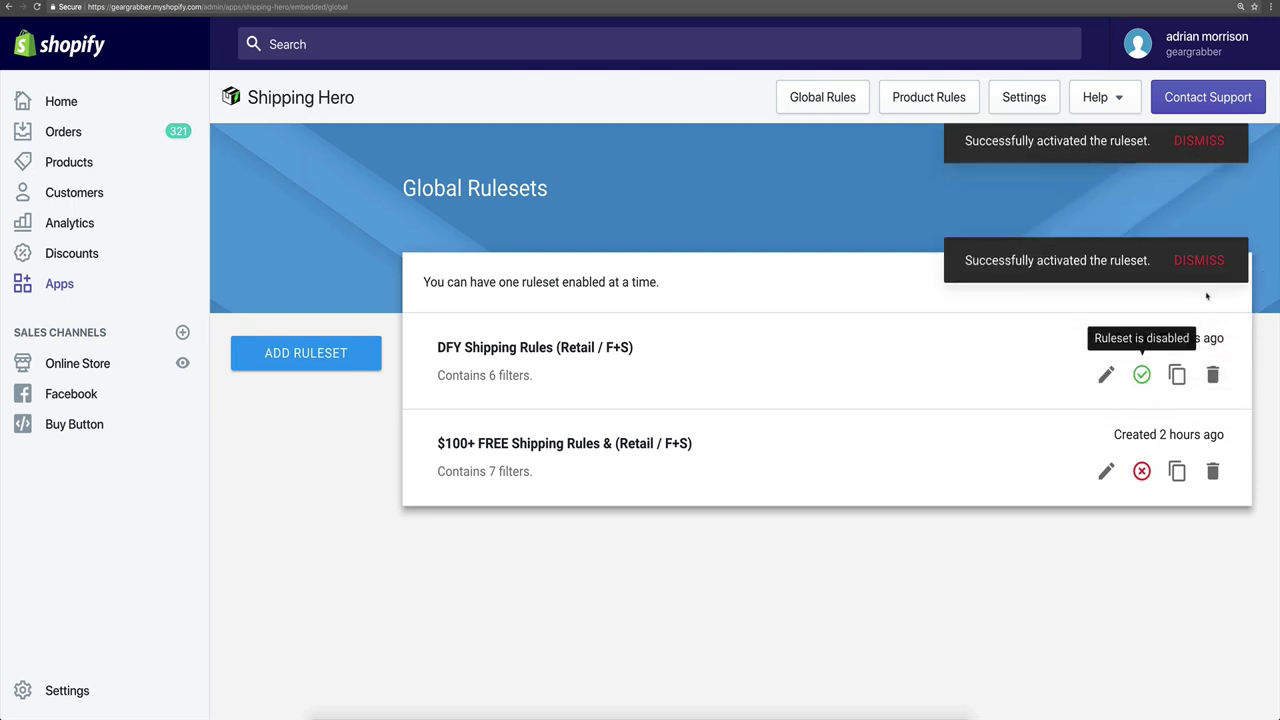
{"action": "left_click", "coordinate": [1201, 260]}
{"action": "left_click", "coordinate": [1199, 181]}
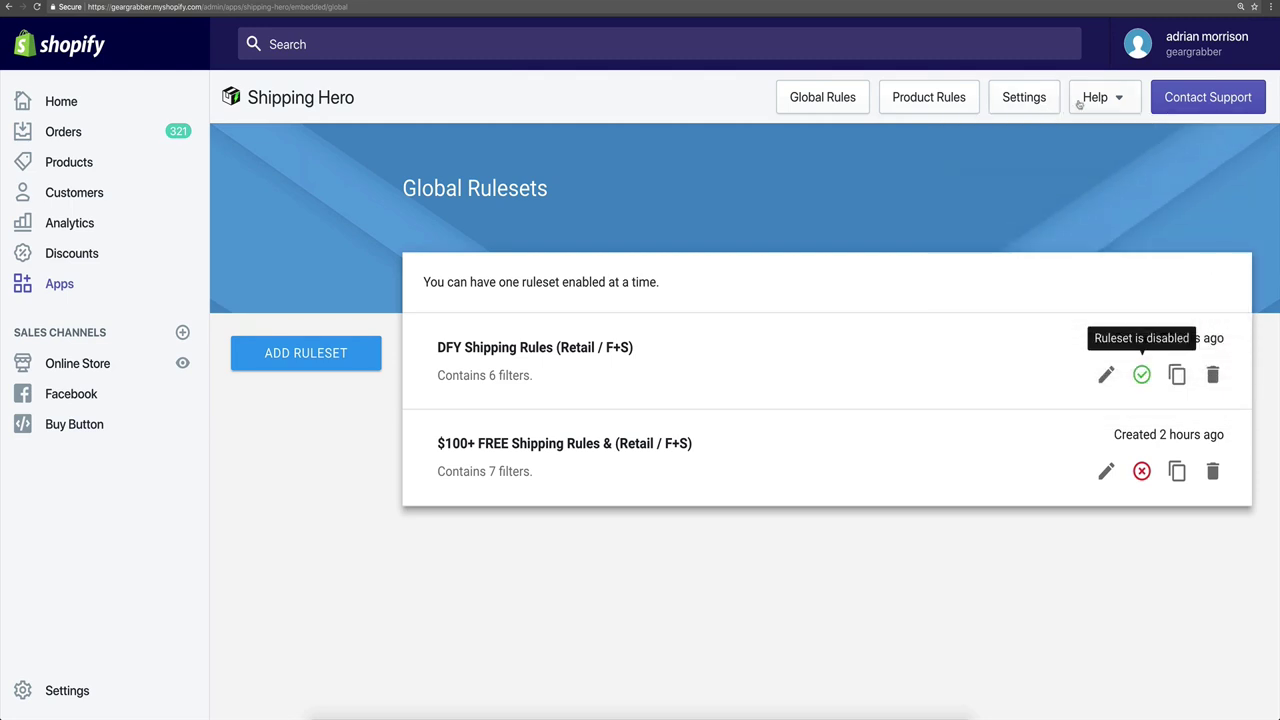
Look at the available help options and open the list of product rules
{"action": "left_click", "coordinate": [1082, 102]}
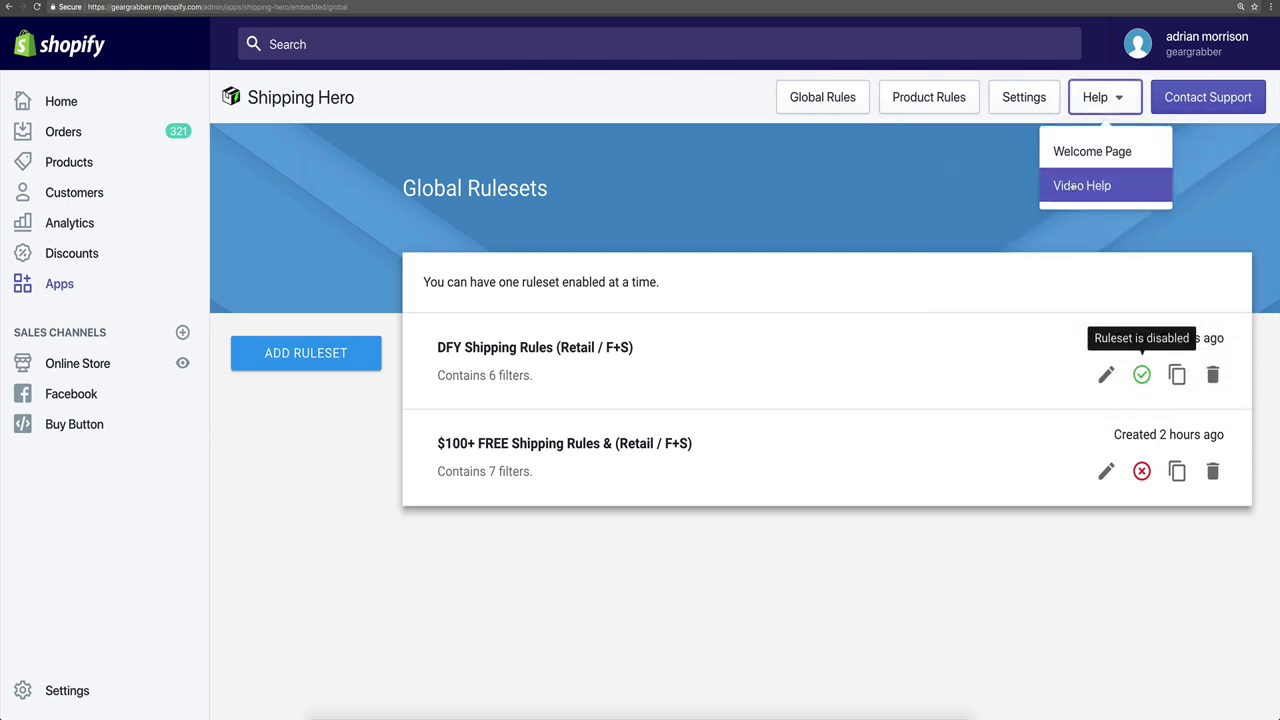
{"action": "left_click", "coordinate": [719, 501]}
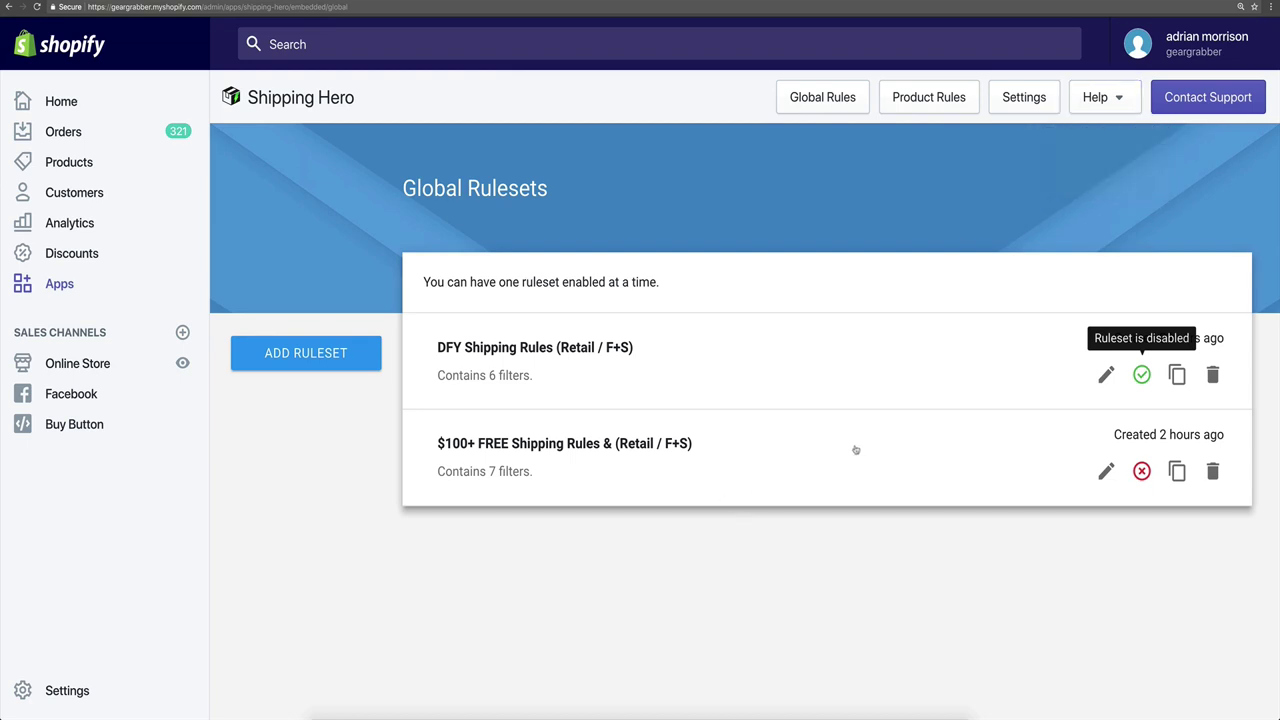
{"action": "left_click", "coordinate": [931, 97]}
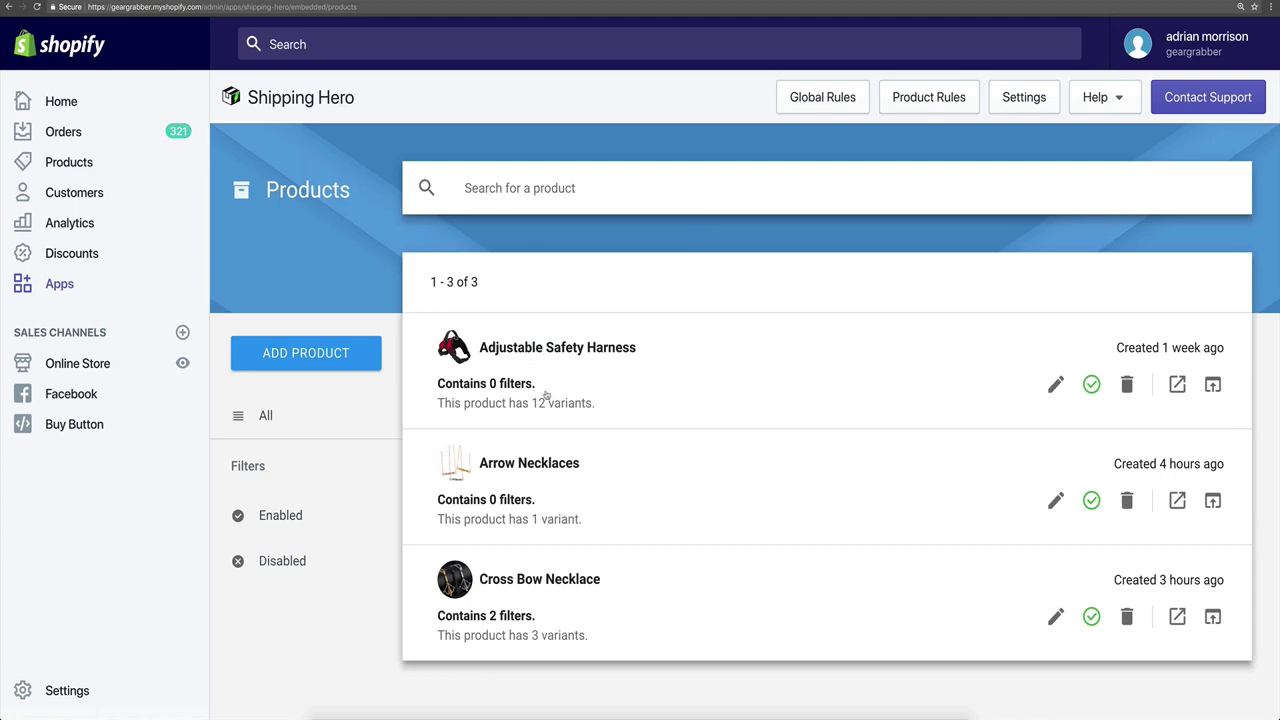
Open the DFY Shipping Rules (Retail / F+S) global ruleset and examine the conditions, amounts and shipping names of its Free + Shipping rules
{"action": "left_click", "coordinate": [855, 100]}
{"action": "left_click", "coordinate": [1105, 374]}
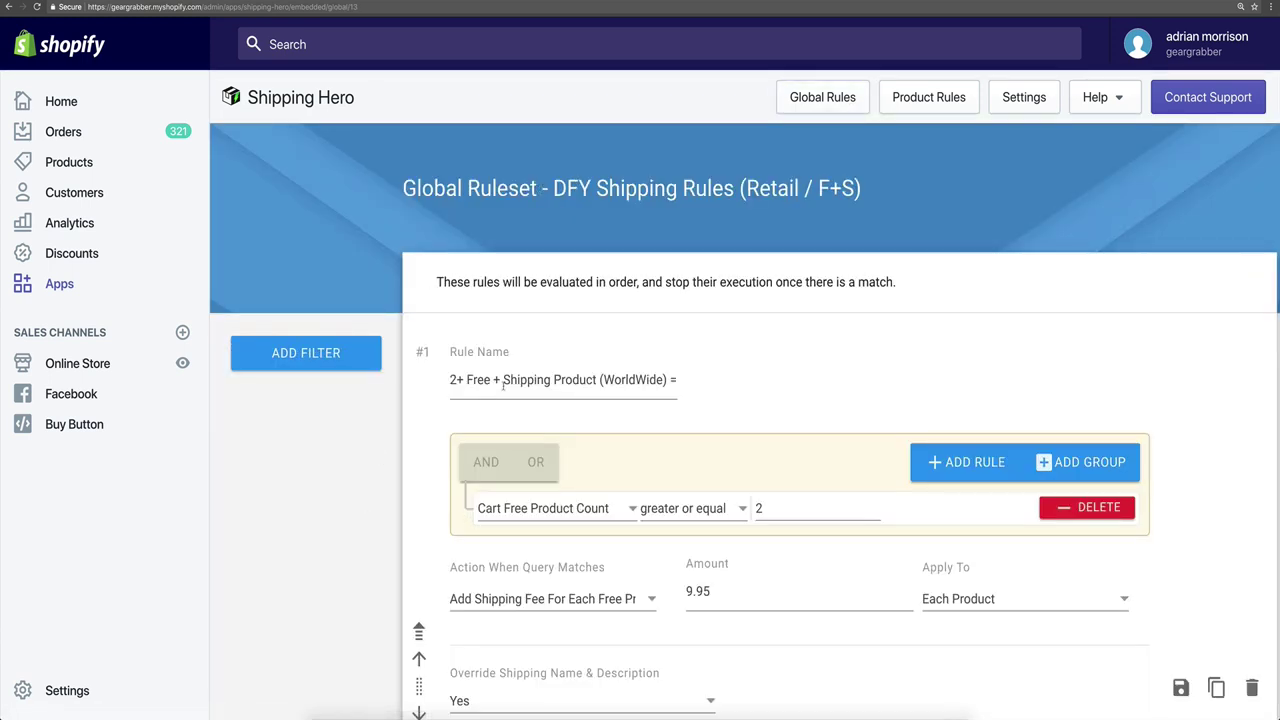
{"action": "scroll", "coordinate": [575, 525], "scroll_direction": "down", "scroll_amount": 3}
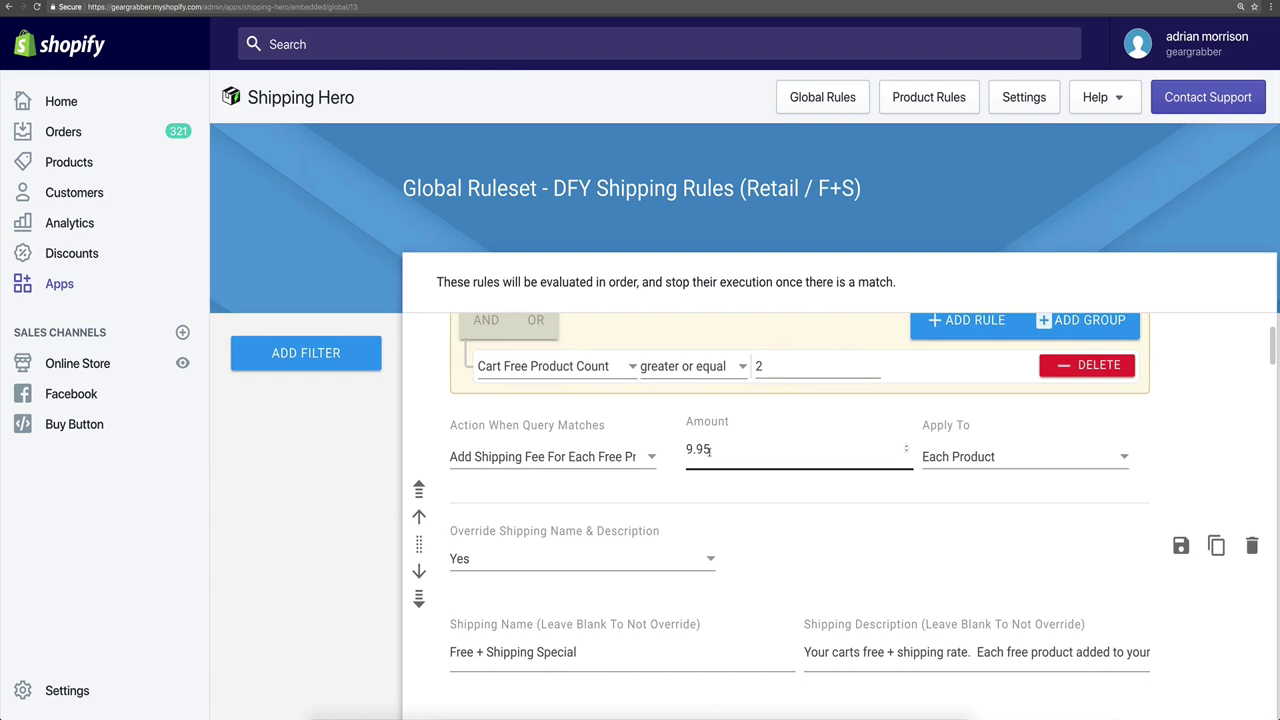
{"action": "scroll", "coordinate": [709, 450], "scroll_direction": "down", "scroll_amount": 10}
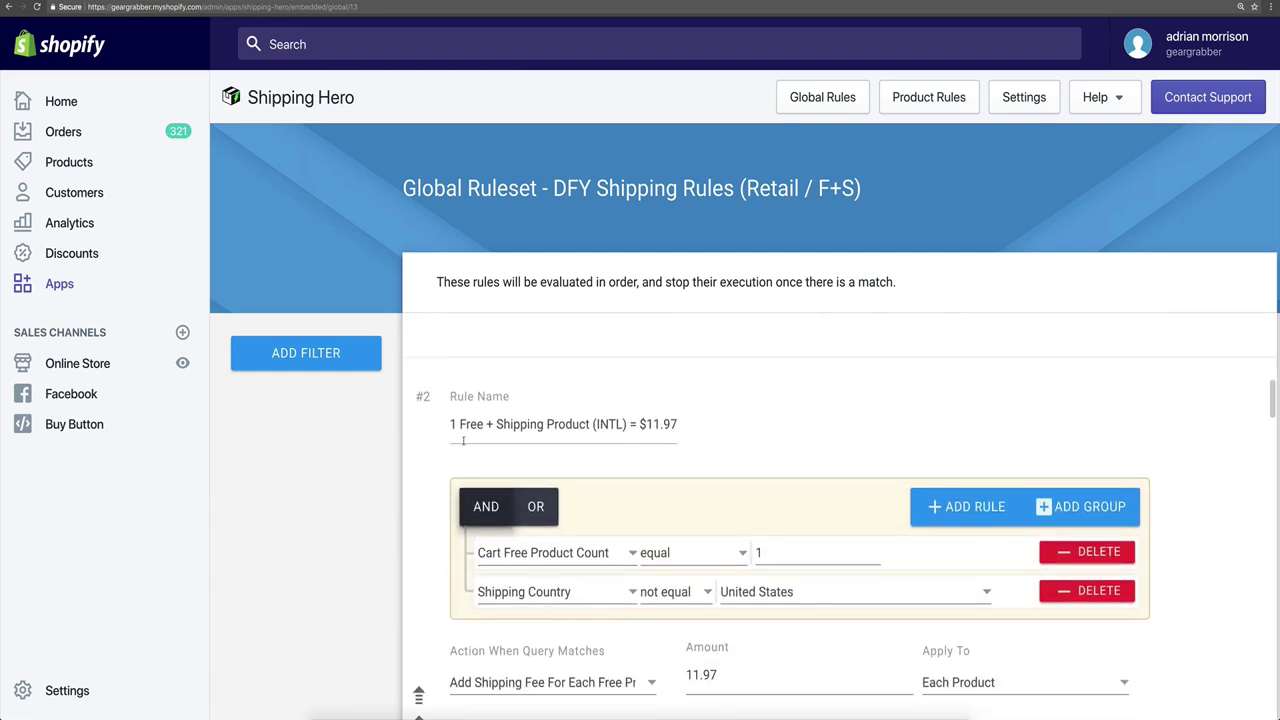
{"action": "scroll", "coordinate": [590, 452], "scroll_direction": "down", "scroll_amount": 1}
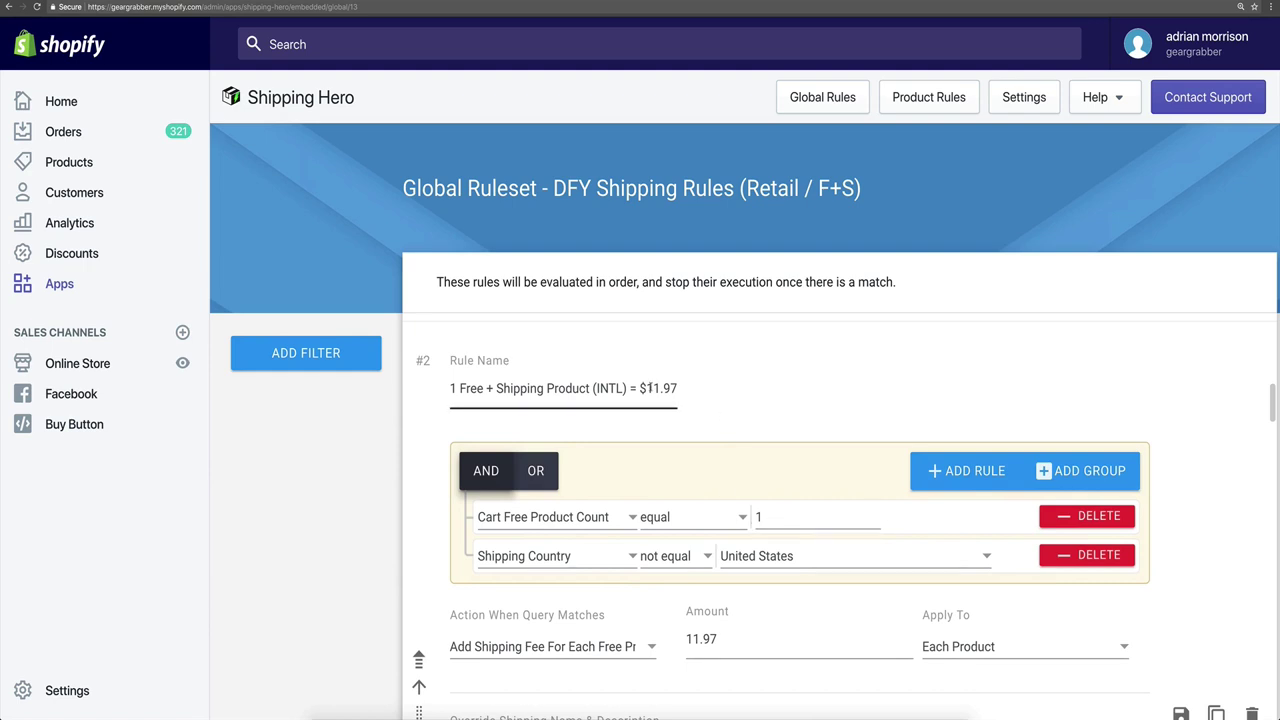
{"action": "double_click", "coordinate": [656, 388]}
{"action": "scroll", "coordinate": [654, 537], "scroll_direction": "down", "scroll_amount": 5}
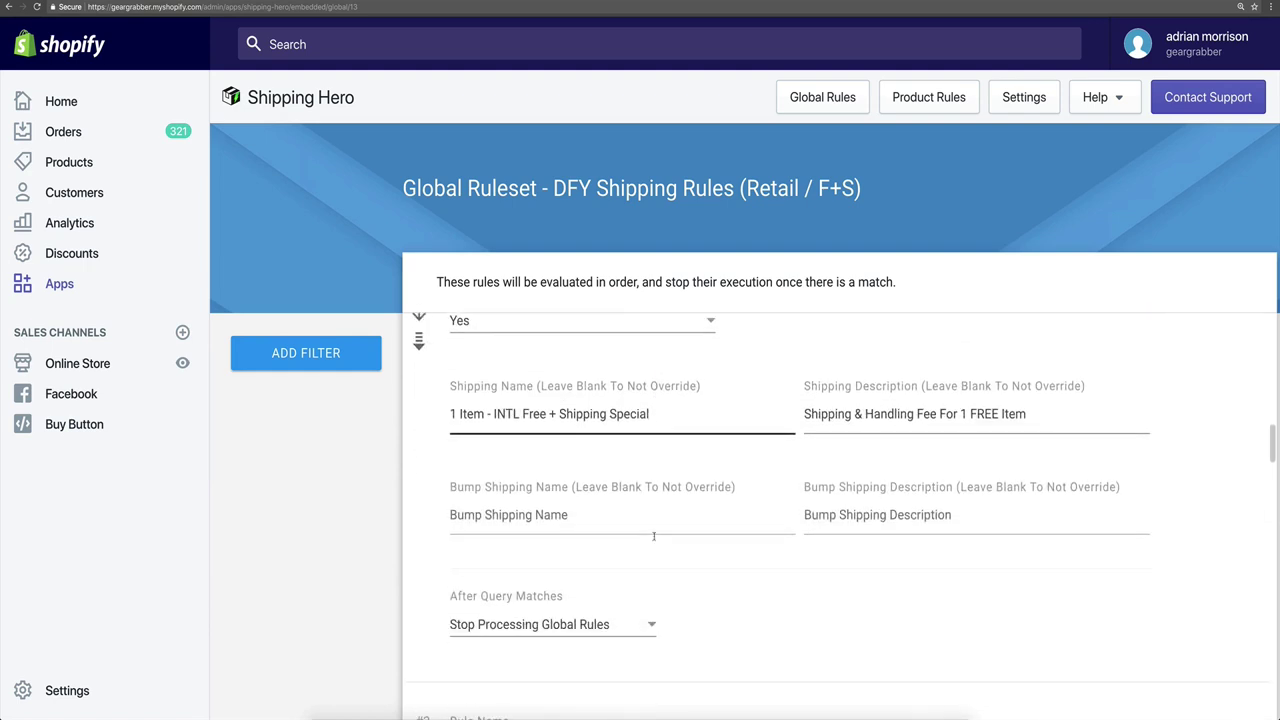
{"action": "scroll", "coordinate": [654, 537], "scroll_direction": "down", "scroll_amount": 5}
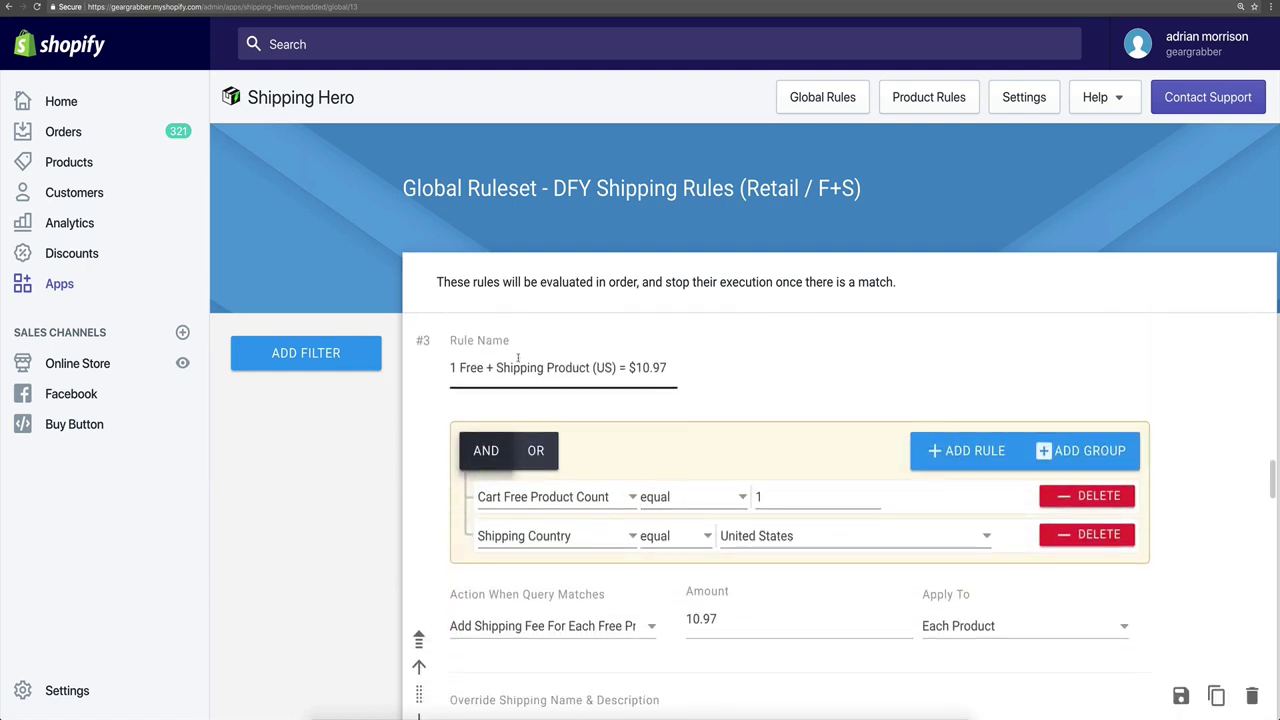
{"action": "left_click_drag", "start_coordinate": [518, 360], "coordinate": [663, 368]}
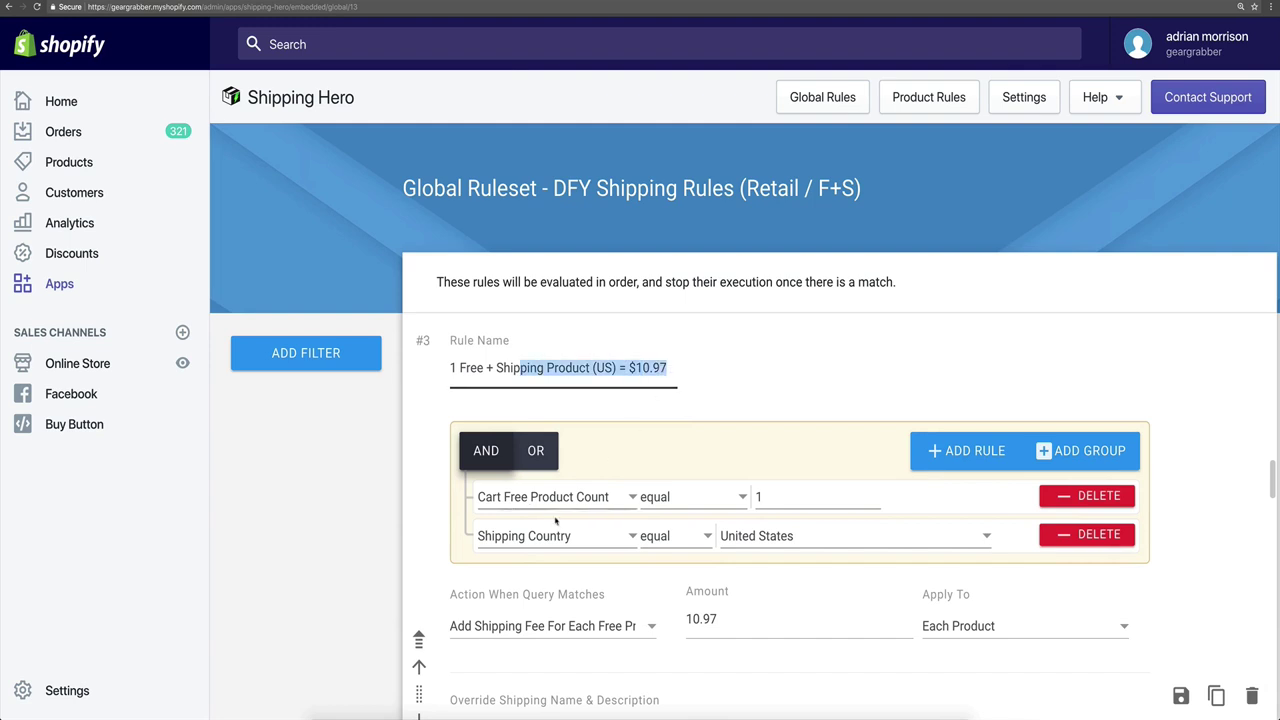
{"action": "scroll", "coordinate": [749, 565], "scroll_direction": "down", "scroll_amount": 1}
{"action": "scroll", "coordinate": [749, 565], "scroll_direction": "down", "scroll_amount": 5}
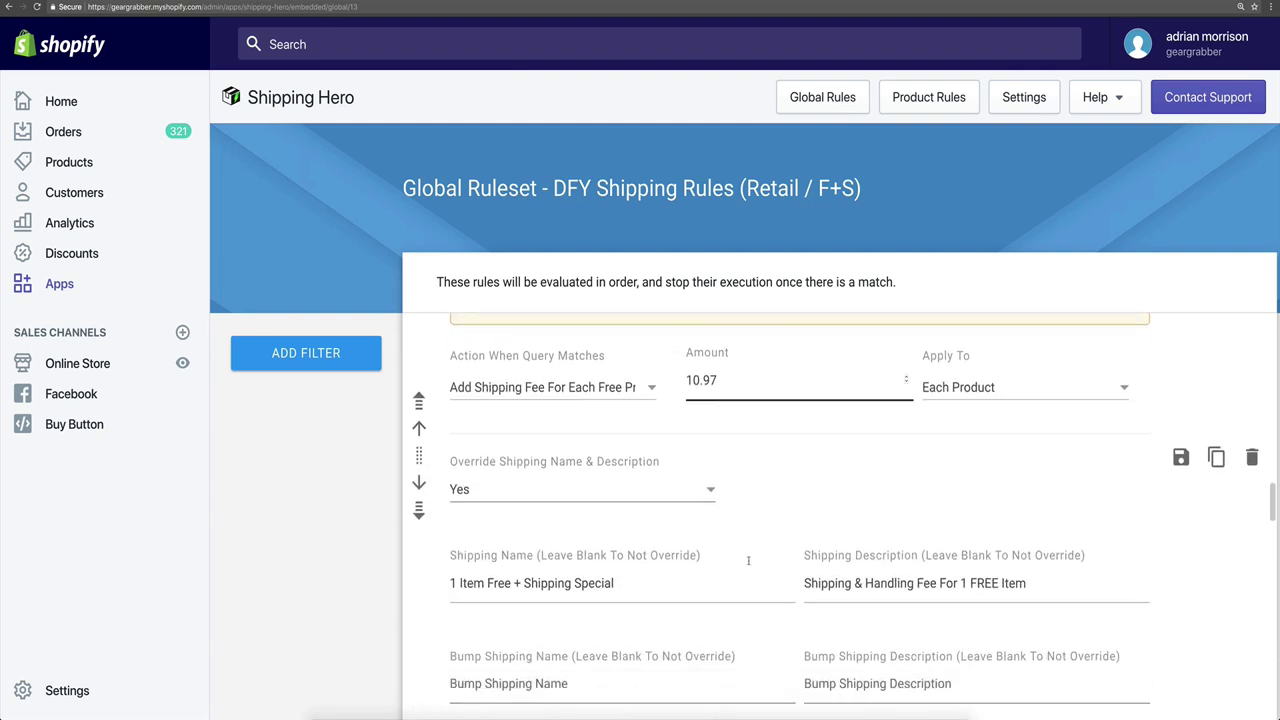
Examine the ruleset's US and international retail product rules, then return to the list of global rulesets
{"action": "scroll", "coordinate": [742, 562], "scroll_direction": "down", "scroll_amount": 4}
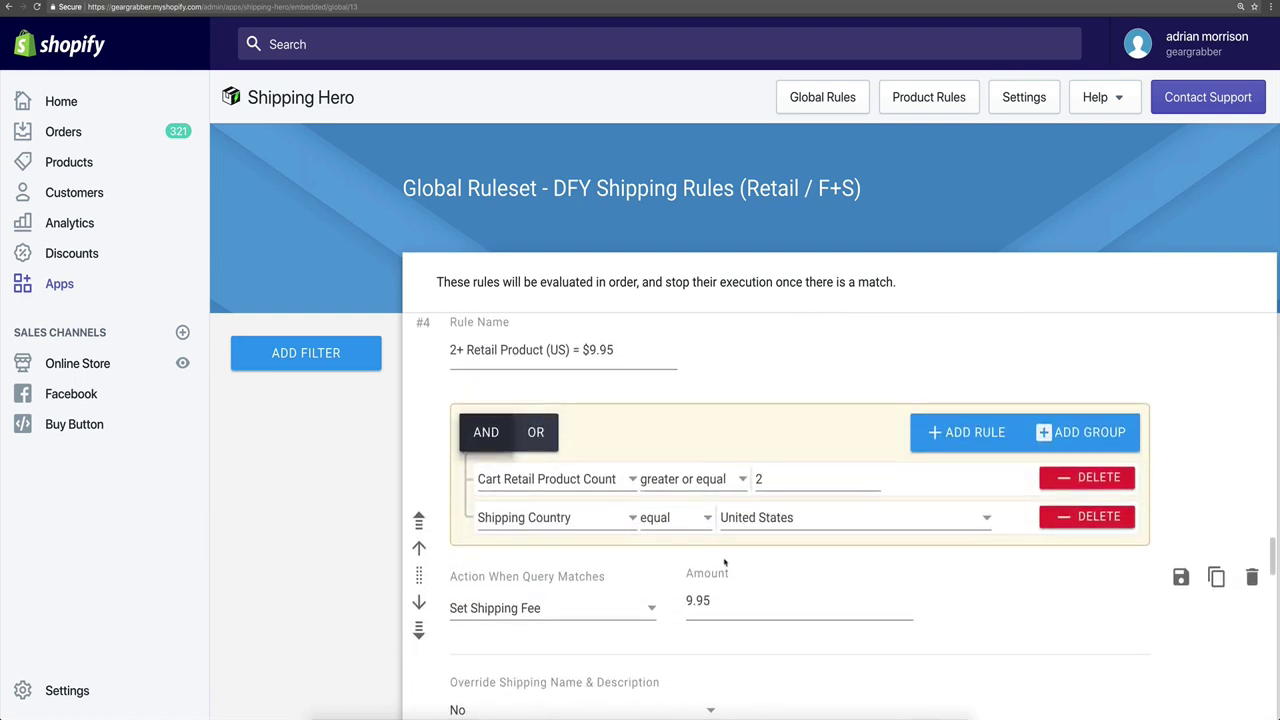
{"action": "left_click", "coordinate": [1100, 100]}
{"action": "scroll", "coordinate": [642, 497], "scroll_direction": "down", "scroll_amount": 1}
{"action": "scroll", "coordinate": [642, 497], "scroll_direction": "down", "scroll_amount": 4}
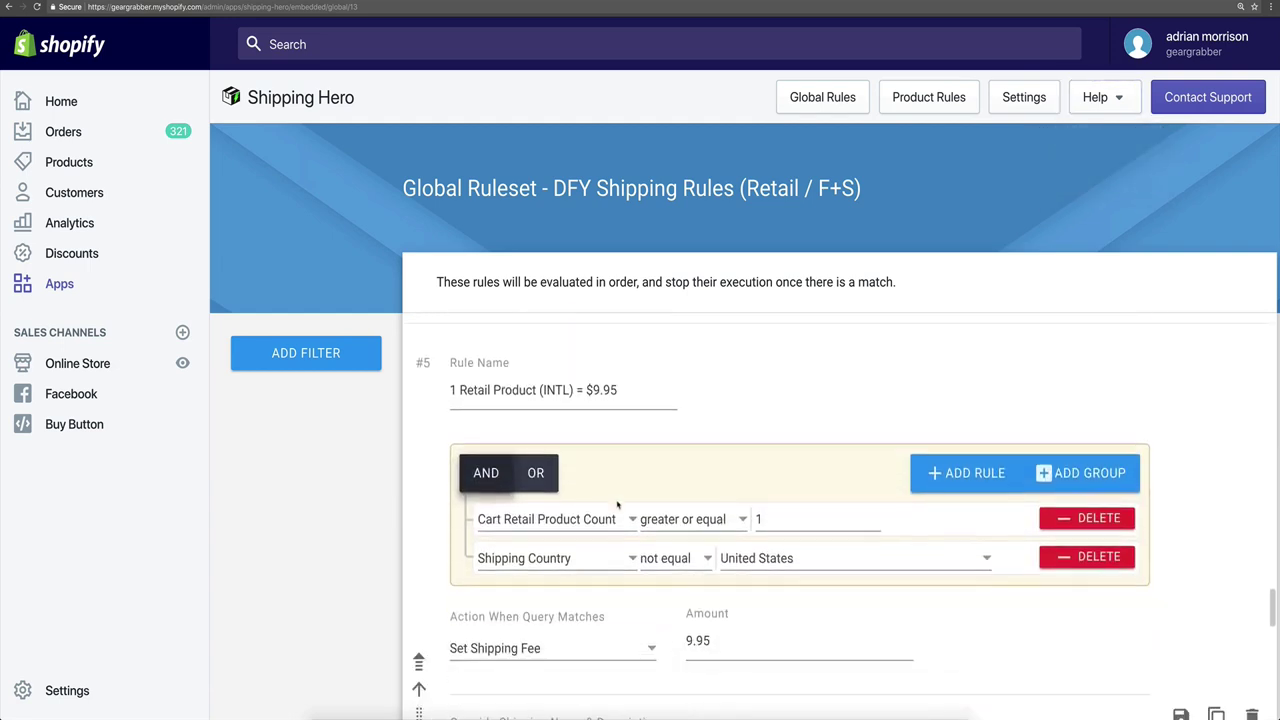
{"action": "scroll", "coordinate": [617, 508], "scroll_direction": "down", "scroll_amount": 4}
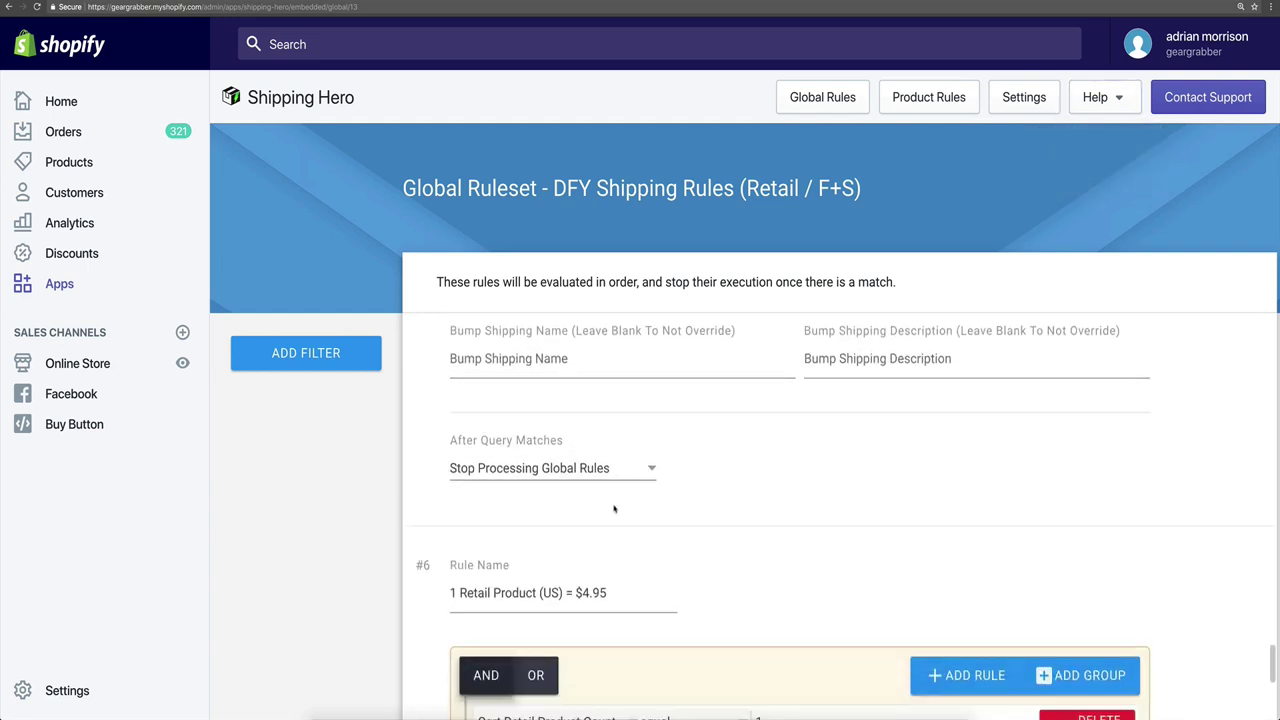
{"action": "scroll", "coordinate": [612, 515], "scroll_direction": "up", "scroll_amount": 4}
{"action": "scroll", "coordinate": [612, 515], "scroll_direction": "down", "scroll_amount": 4}
{"action": "scroll", "coordinate": [612, 515], "scroll_direction": "up", "scroll_amount": 1}
{"action": "left_click", "coordinate": [822, 97]}
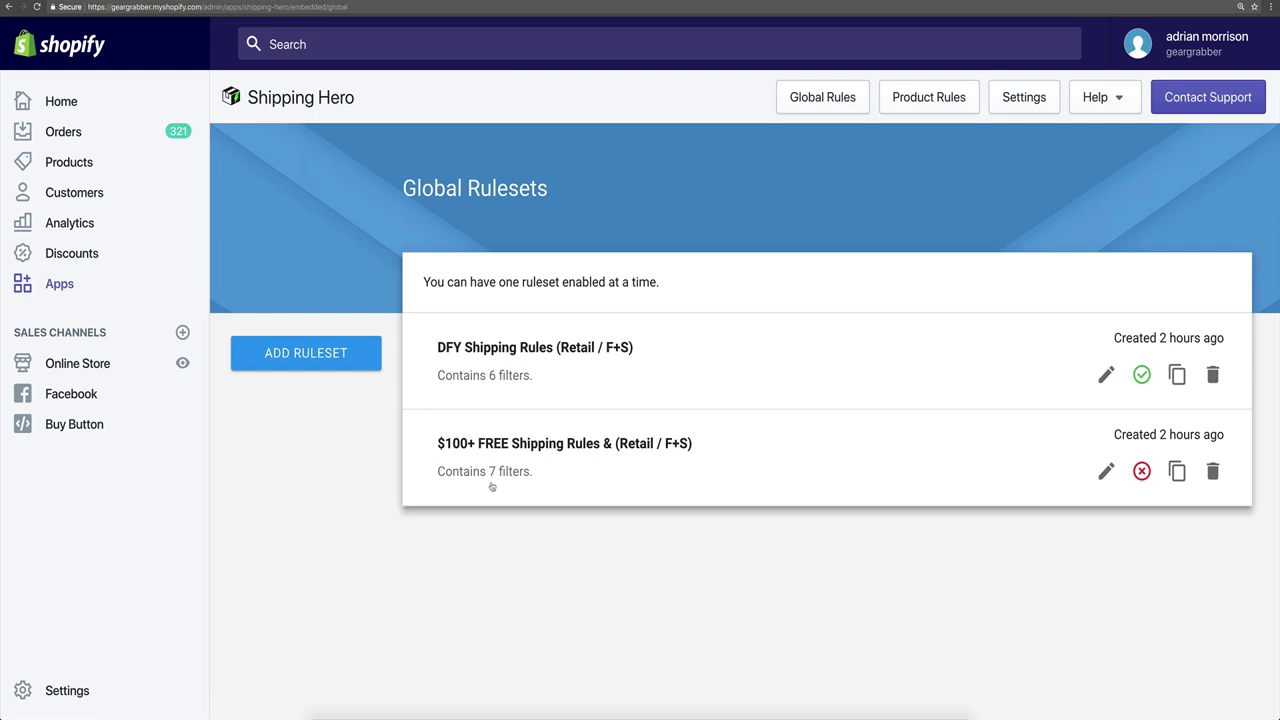
Review the help options and the products with their own rules, and go back to the global rulesets
{"action": "left_click", "coordinate": [1112, 98]}
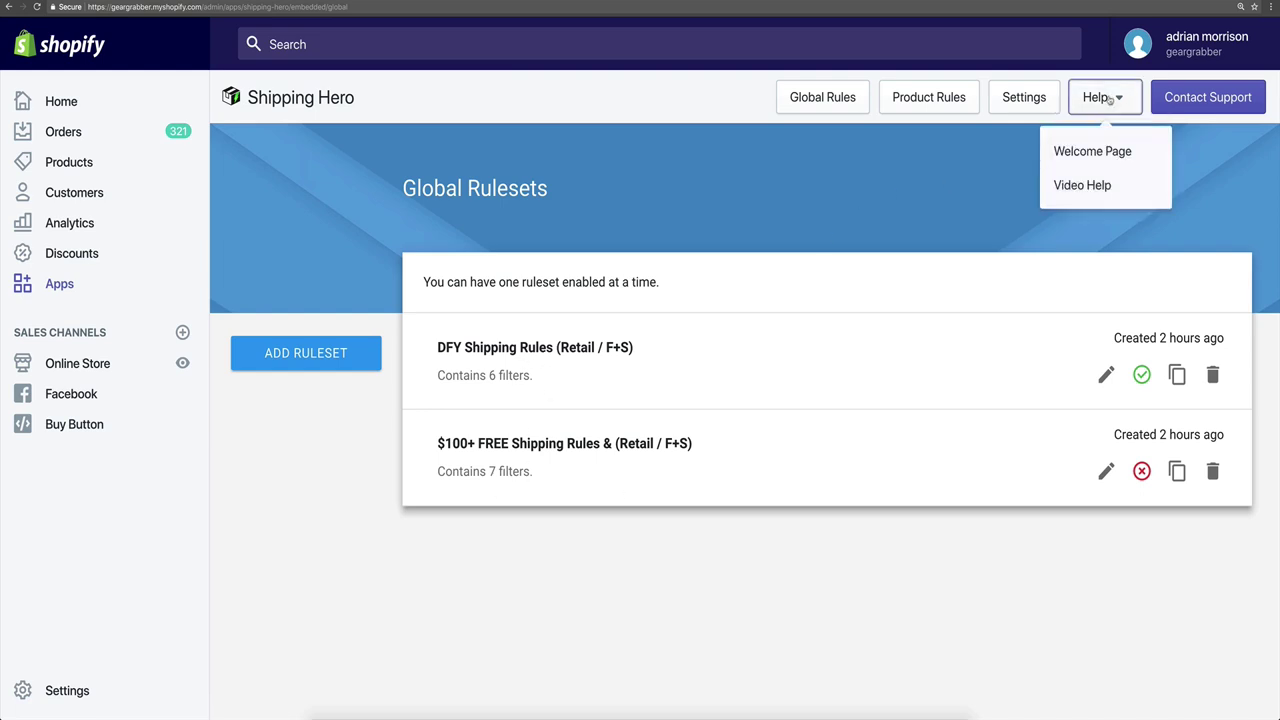
{"action": "left_click", "coordinate": [608, 627]}
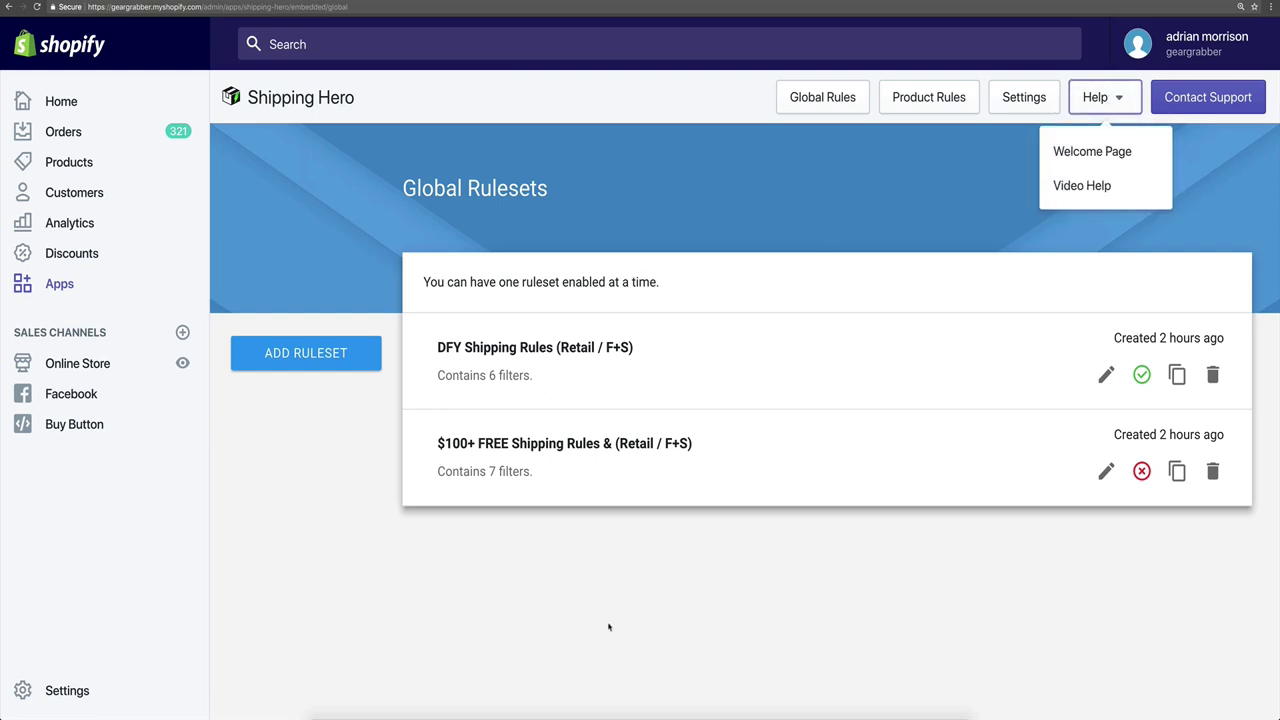
{"action": "left_click", "coordinate": [905, 104]}
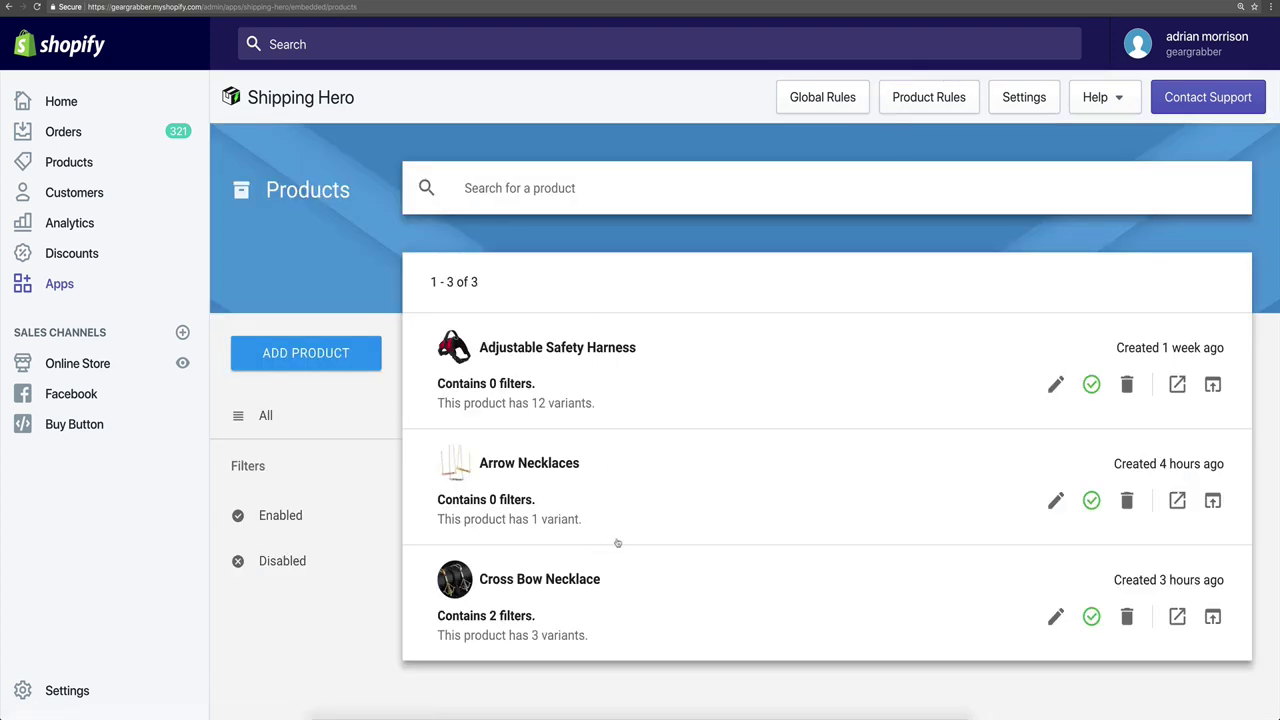
{"action": "left_click", "coordinate": [806, 92]}
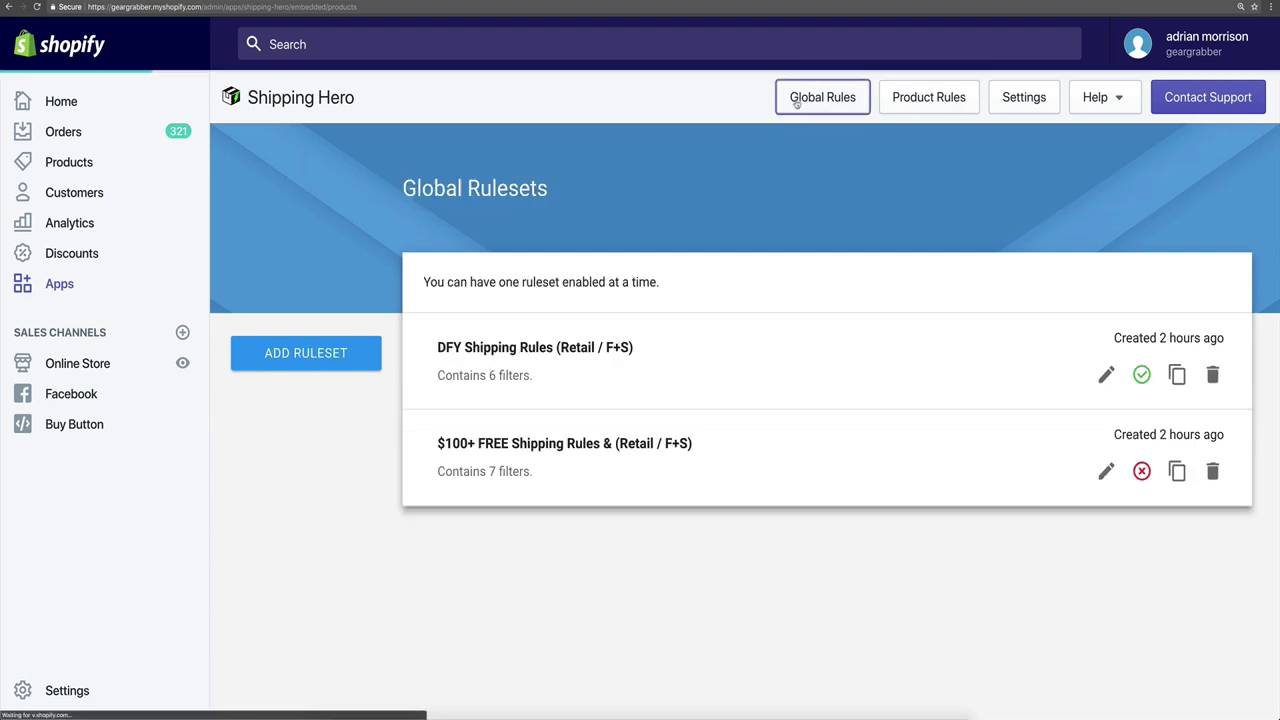